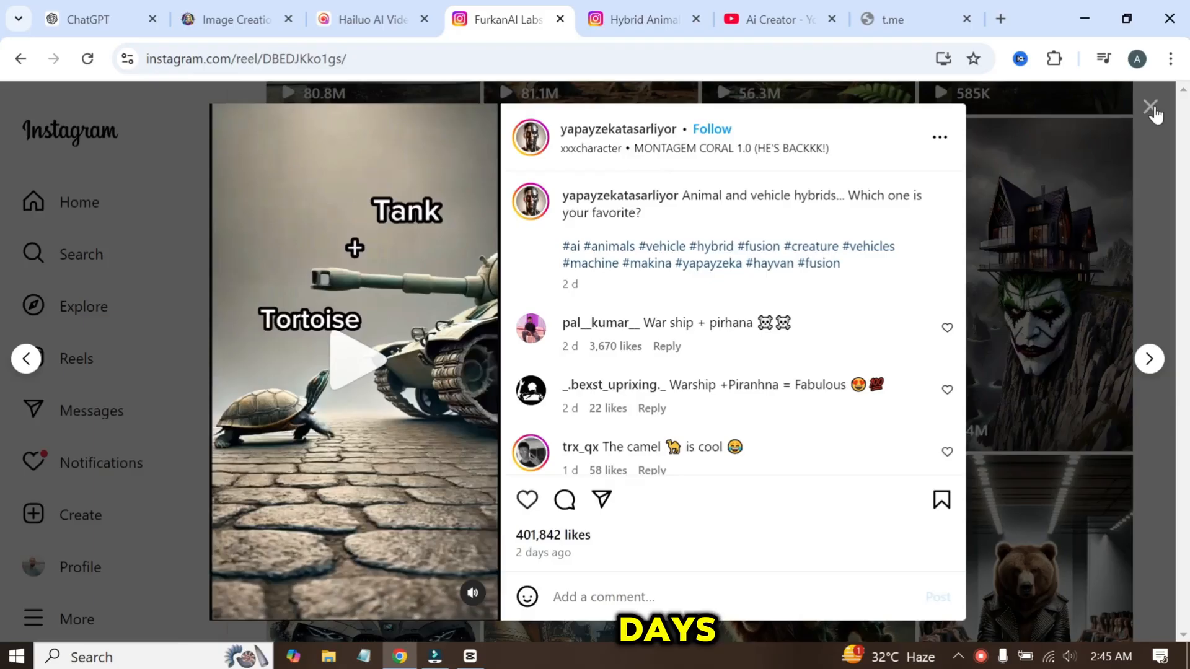
Step: Close the tank and tortoise reel and look through the Instagram profile's AI hybrid reels
click(1152, 109)
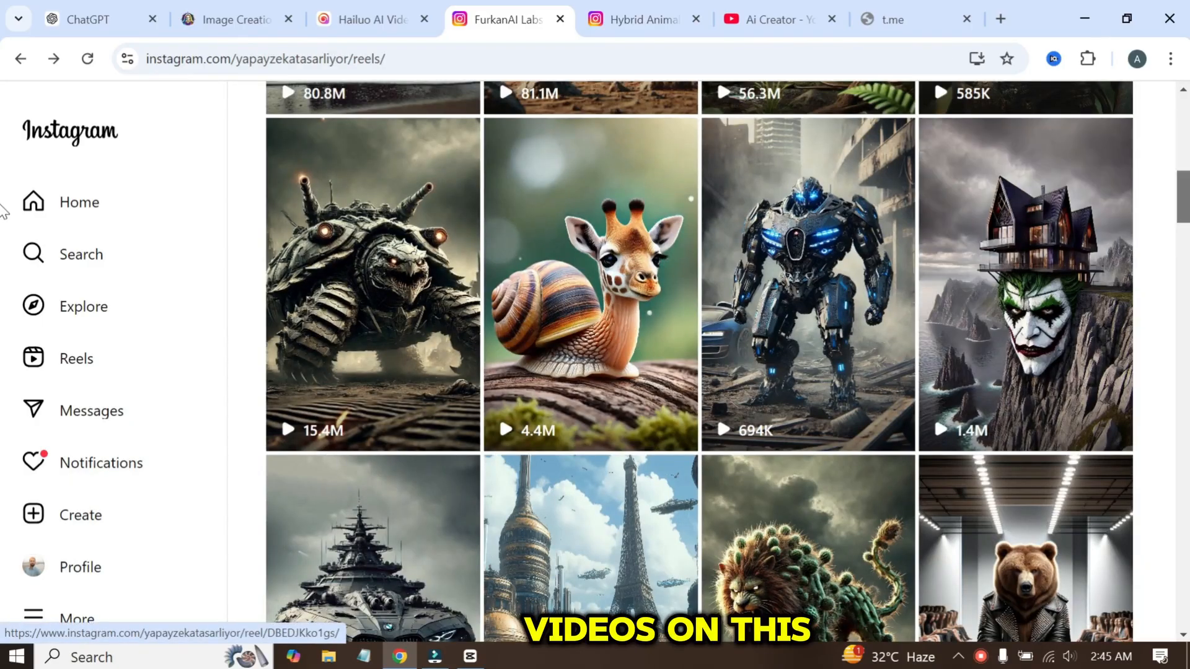
scroll(15, 229, down, 6)
scroll(3, 252, down, 8)
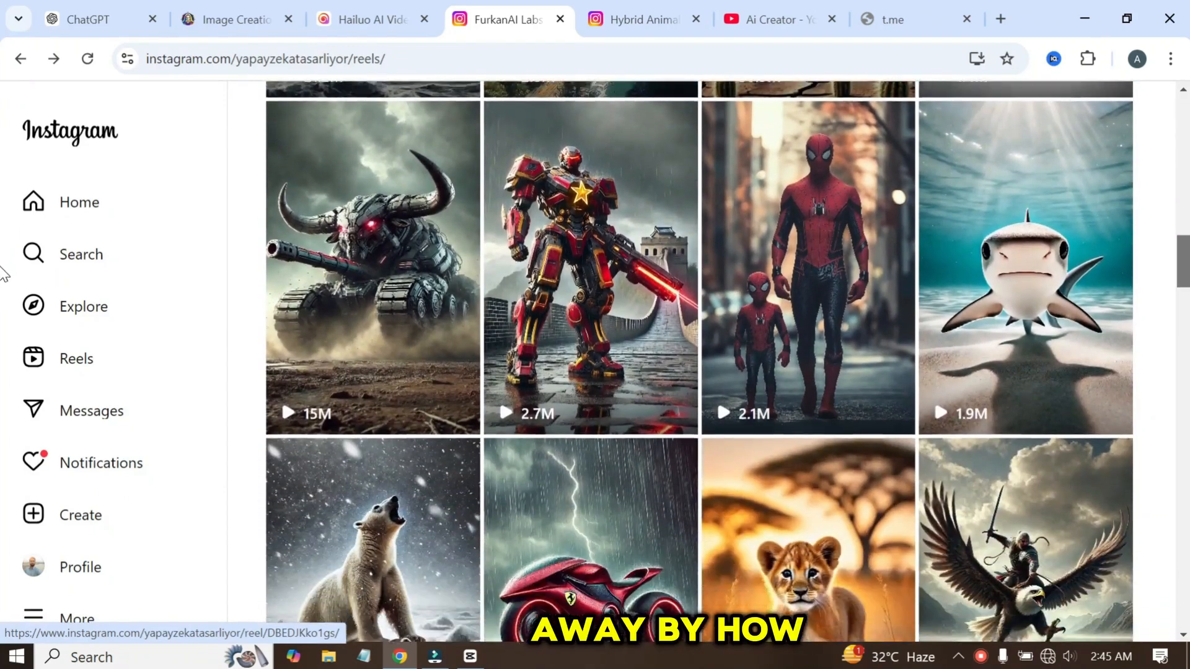
scroll(3, 300, down, 2)
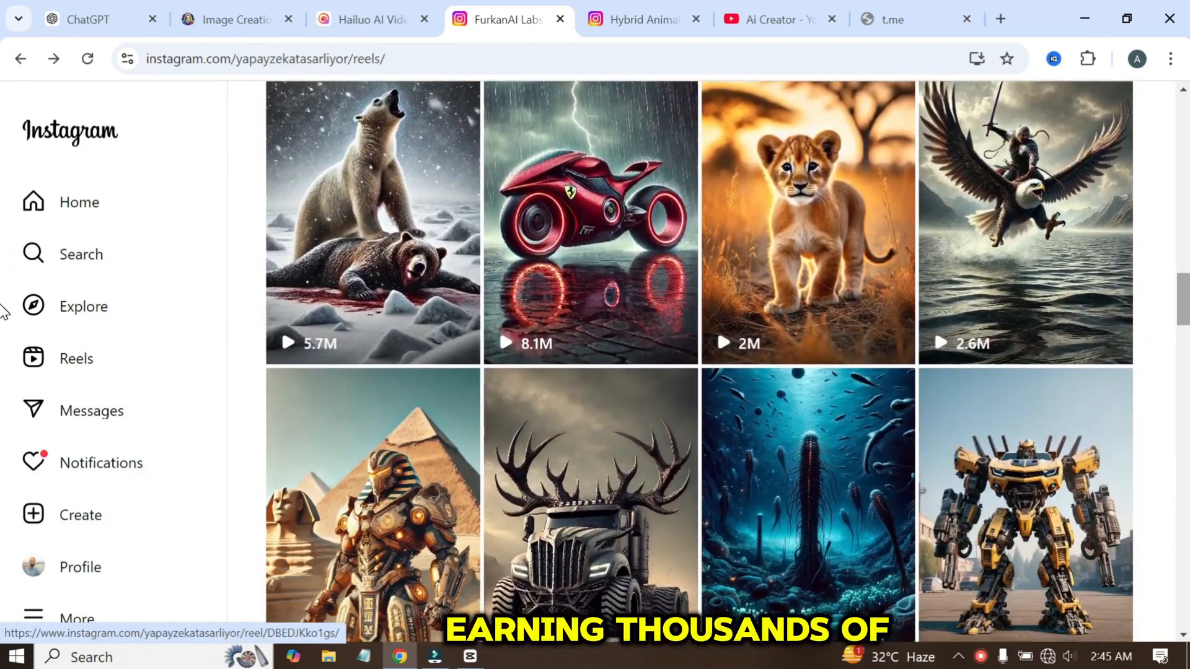
scroll(3, 341, down, 2)
Step: Switch to the Ai Creator YouTube channel and look through its hybrid animal Shorts and their view counts
click(620, 19)
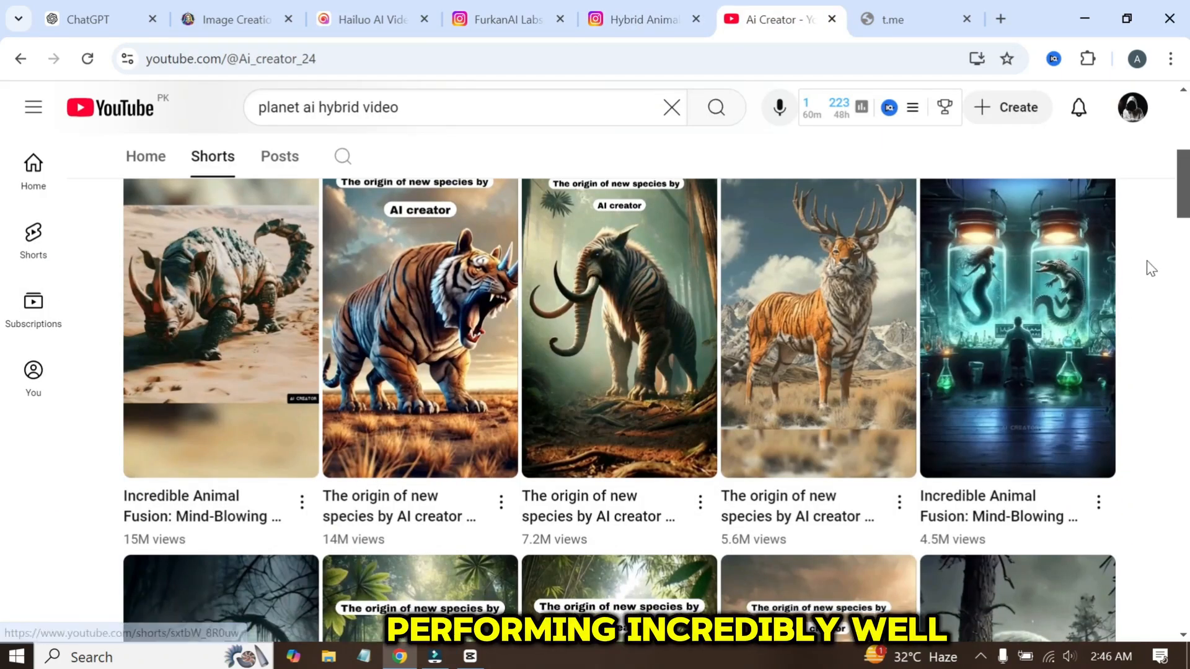
scroll(3, 220, down, 2)
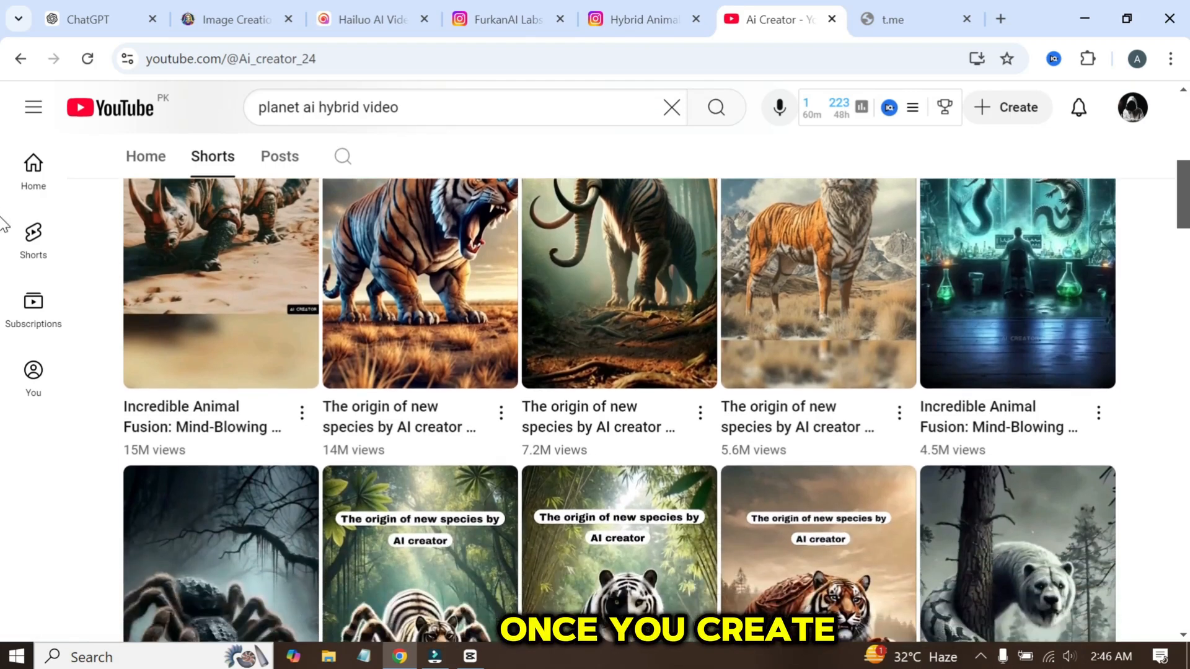
scroll(3, 226, down, 4)
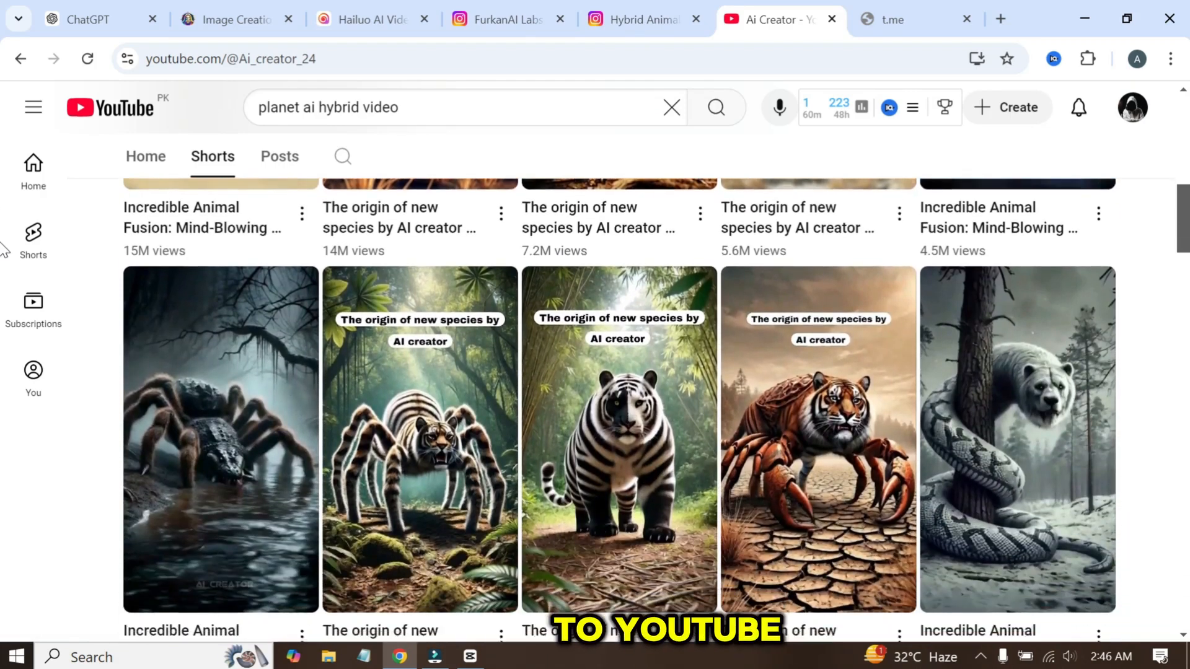
scroll(2, 260, down, 3)
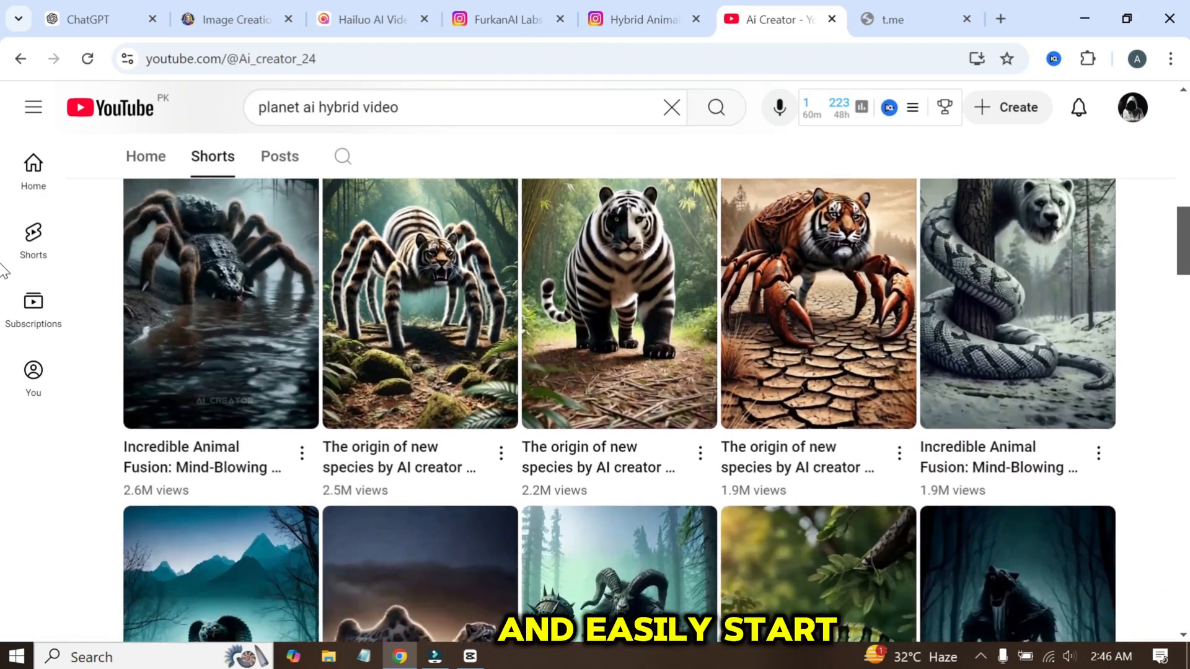
scroll(3, 278, down, 4)
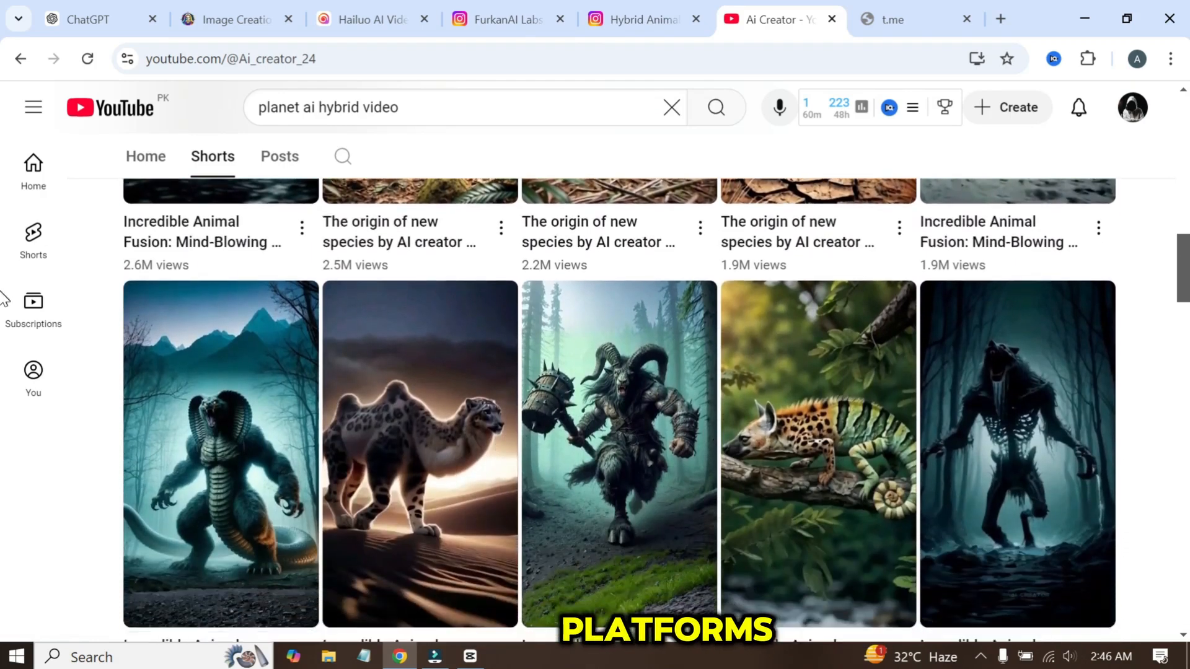
scroll(2, 304, down, 1)
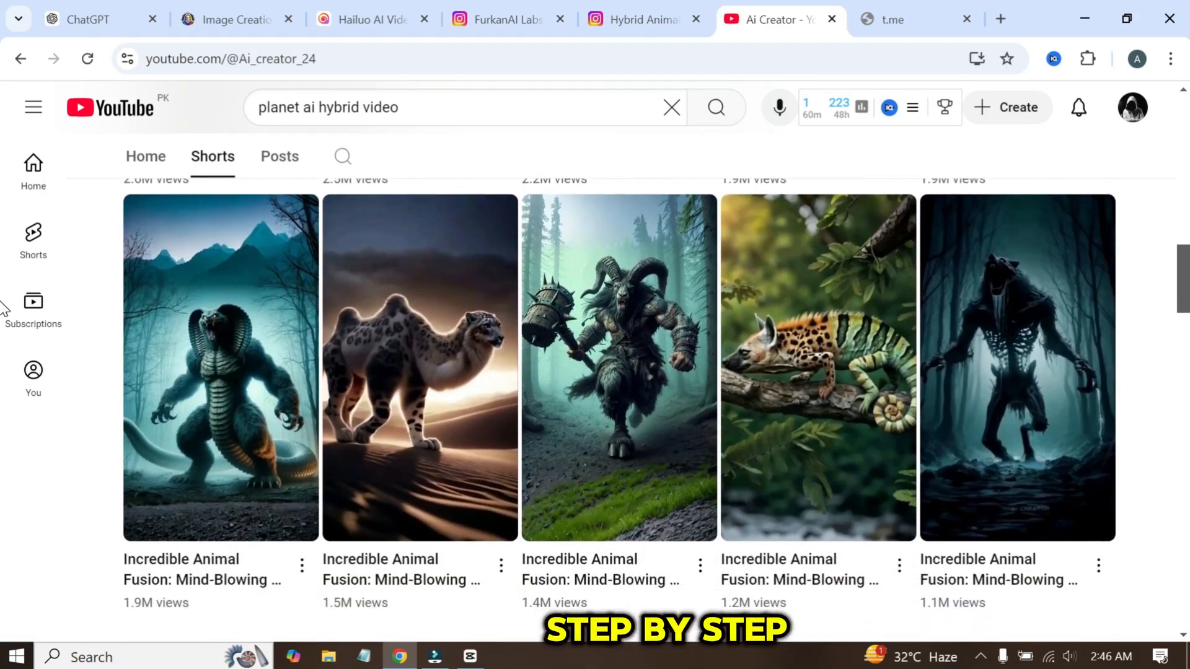
scroll(2, 308, down, 1)
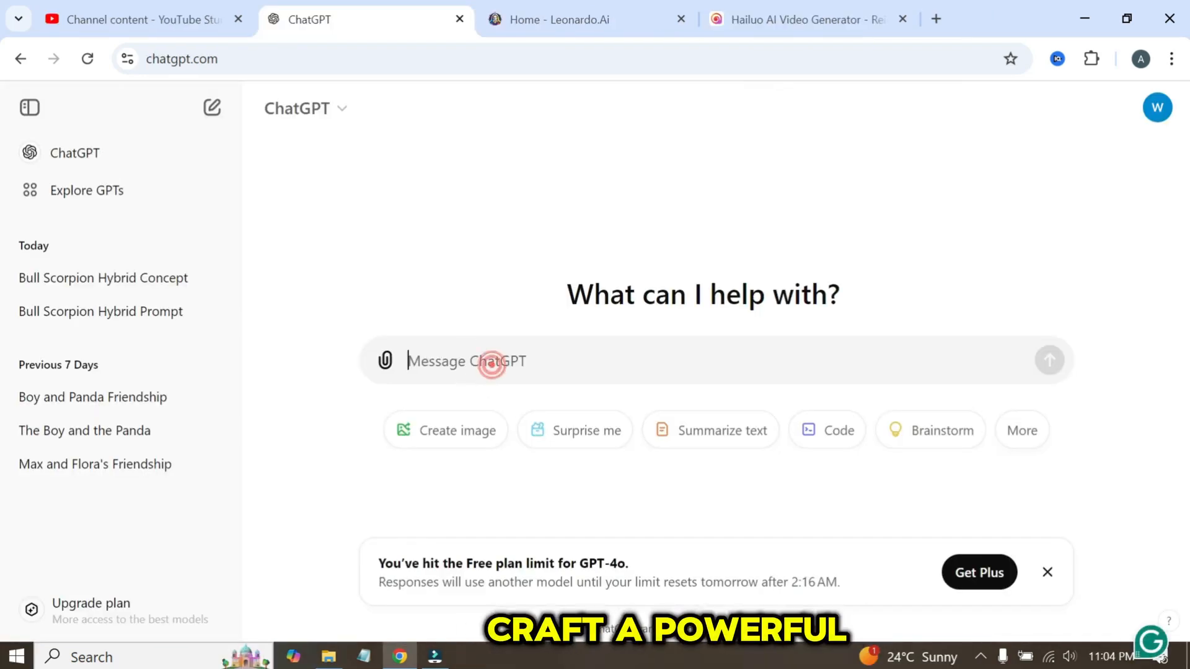
Step: Ask ChatGPT for concise Leonardo AI prompts for a bull and scorpion in a single image and for their hybrid, with a consistent atmosphere
text(First, generate image prompts for the two separate animals, Bull and Scorpion, in a single image. Then, create a prompt for their hybrid creature. The atmosphere should be consistent in both images. The prompts should be concise and to the point, as I will use Leonardo AI to generate the images.)
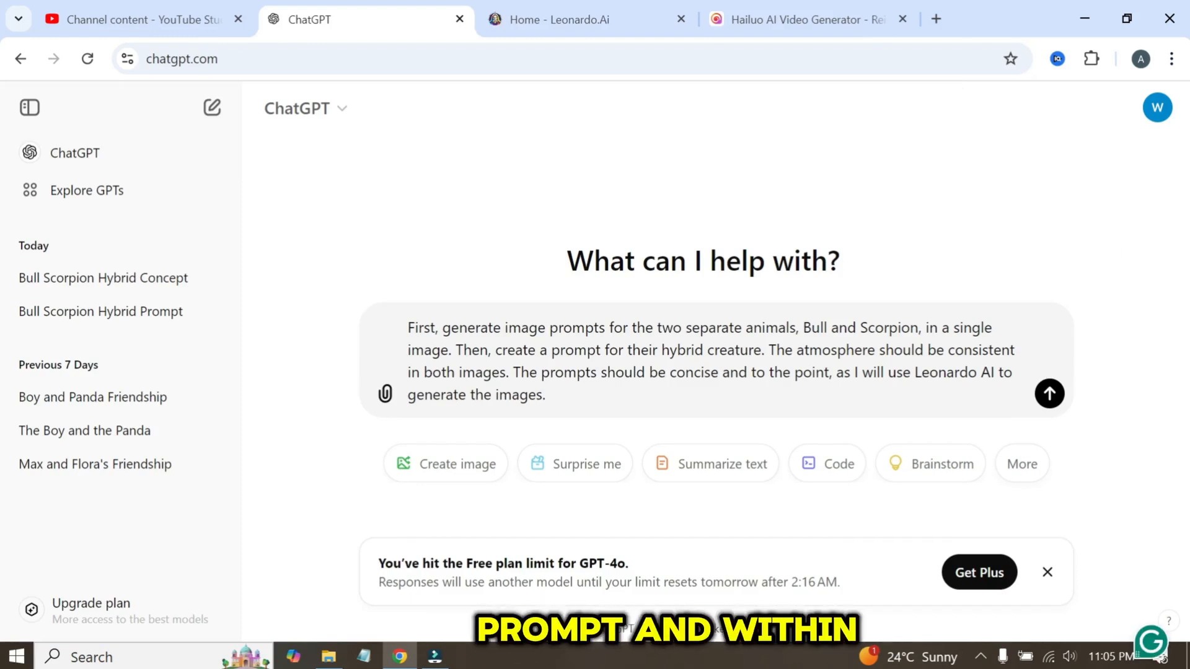
click(1048, 393)
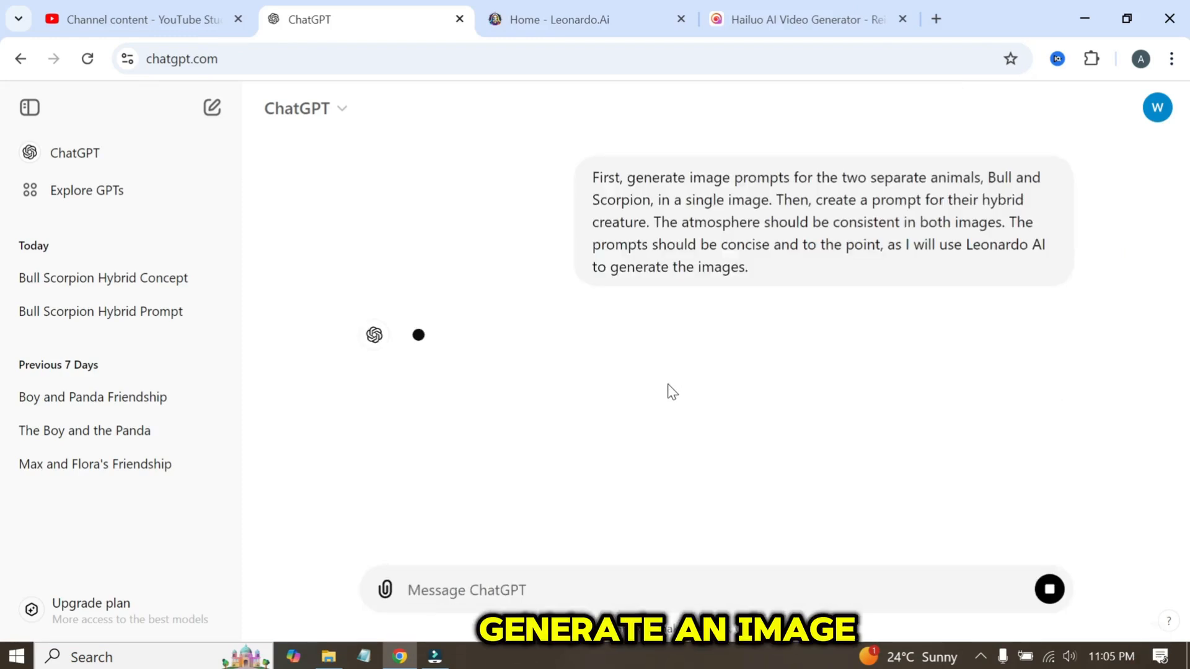
drag(585, 178, 753, 273)
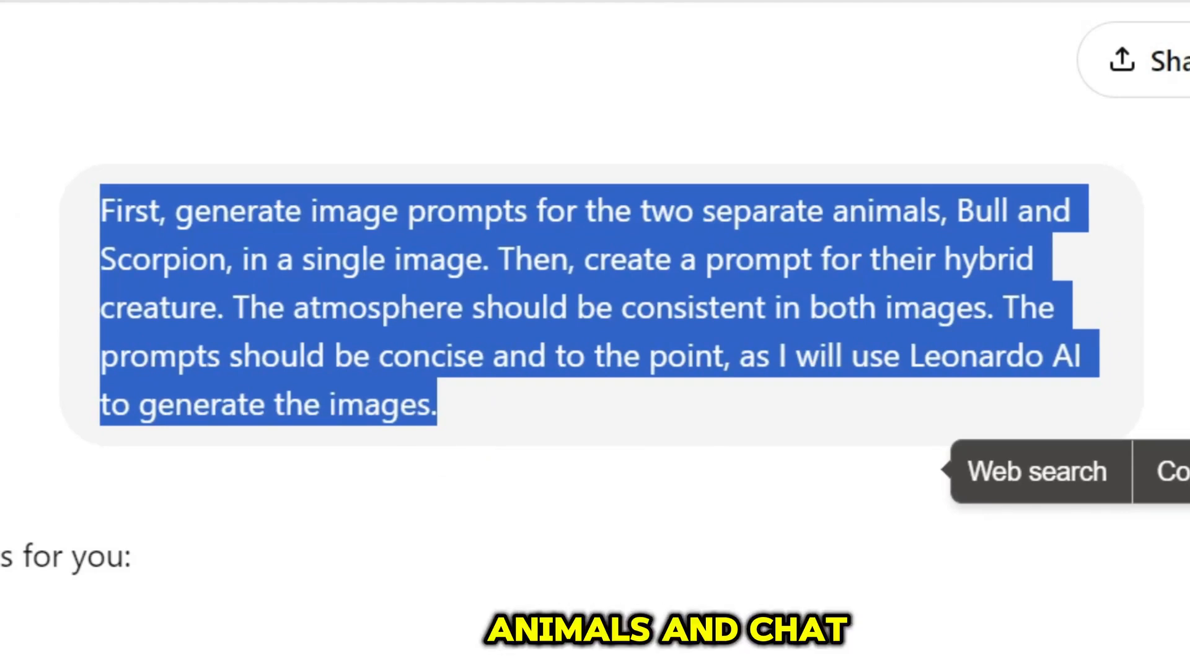
click(408, 590)
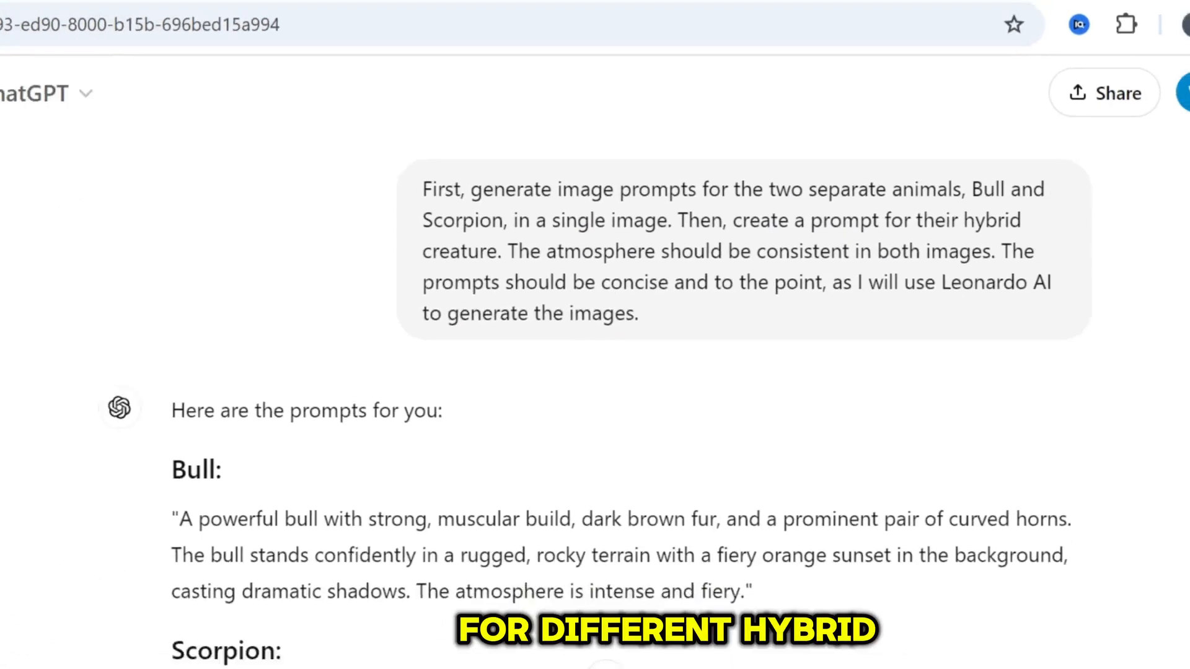
Step: Copy the "Bull and Scorpion (Separate)" prompt text from ChatGPT's reply
scroll(445, 592, down, 10)
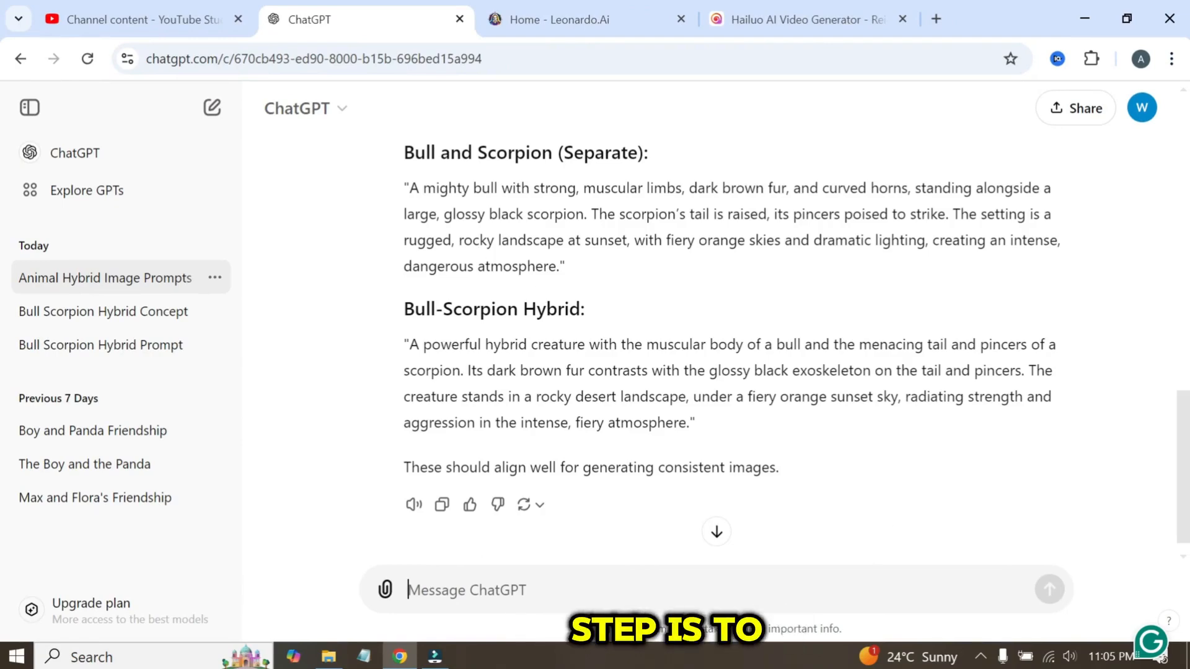
drag(409, 188, 560, 266)
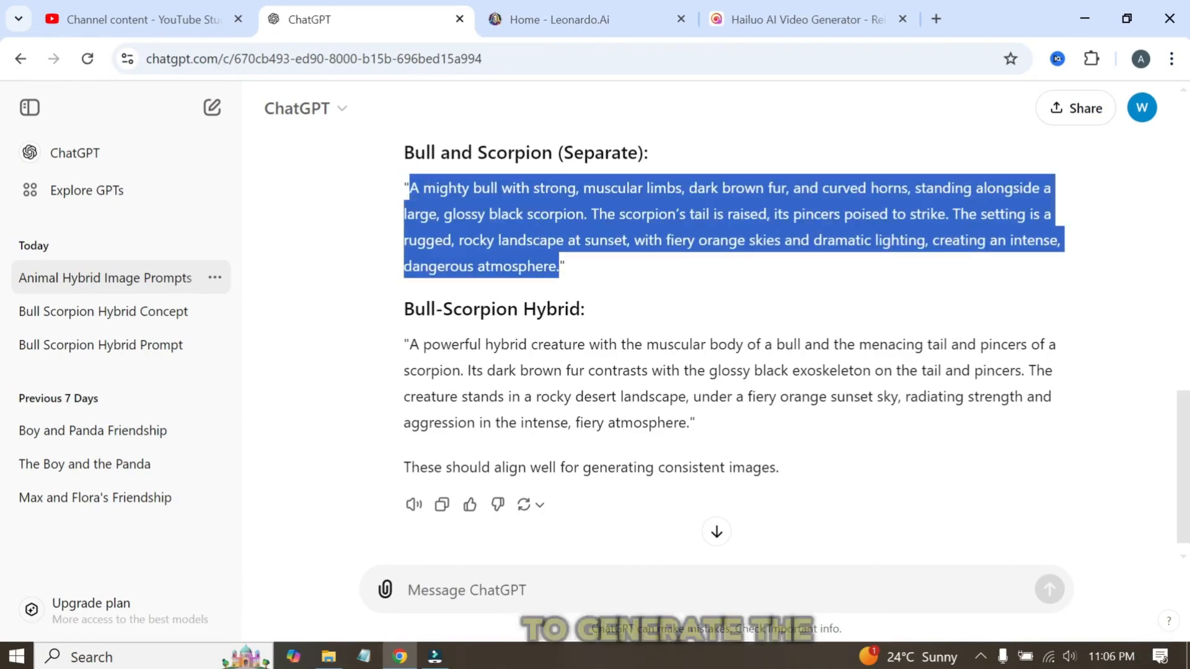
click(1086, 297)
Step: Switch to Leonardo.Ai's image creation page and set the image dimensions to Instagram (4:5)
click(604, 19)
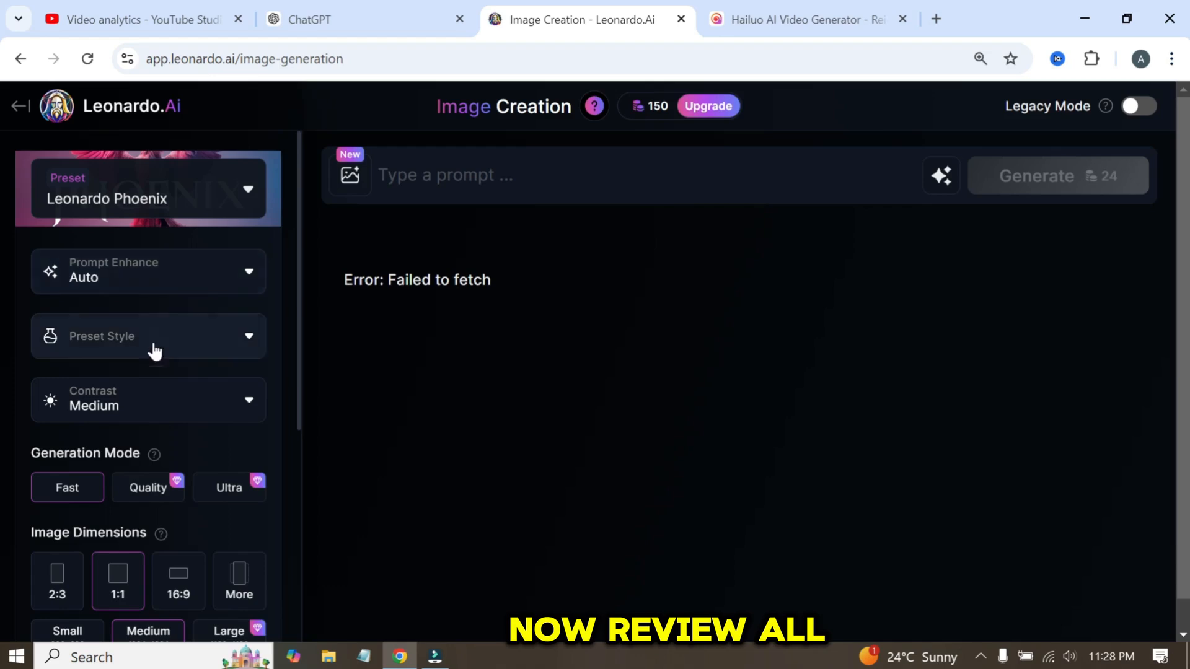
scroll(154, 351, down, 1)
scroll(194, 293, down, 3)
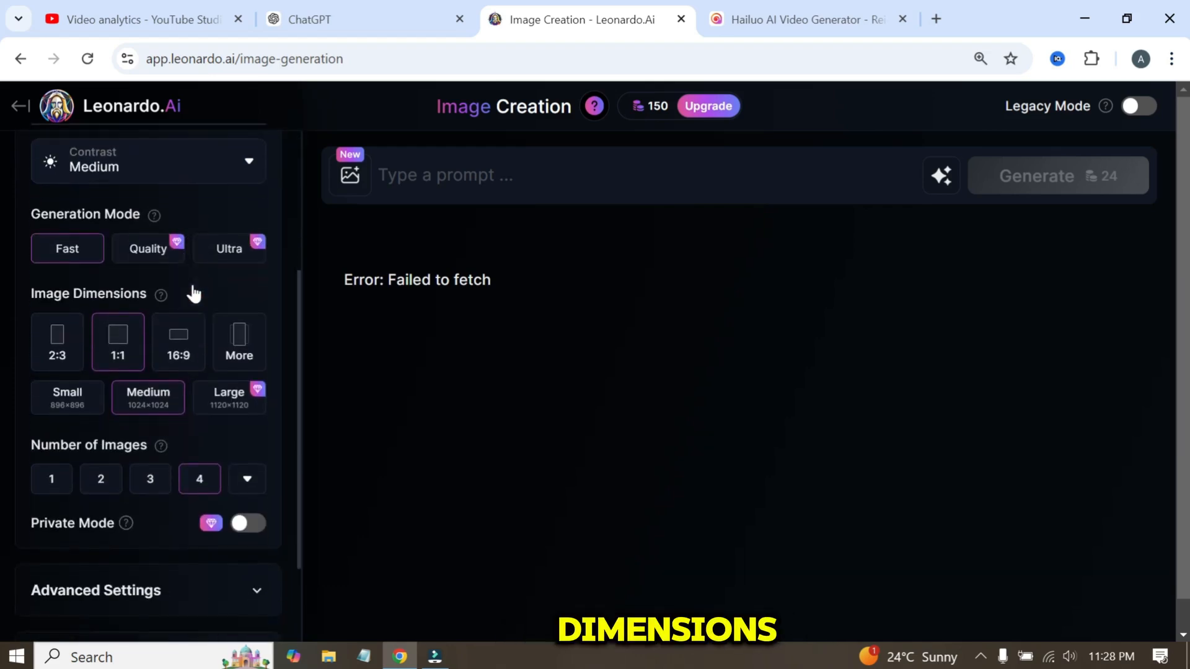
click(239, 342)
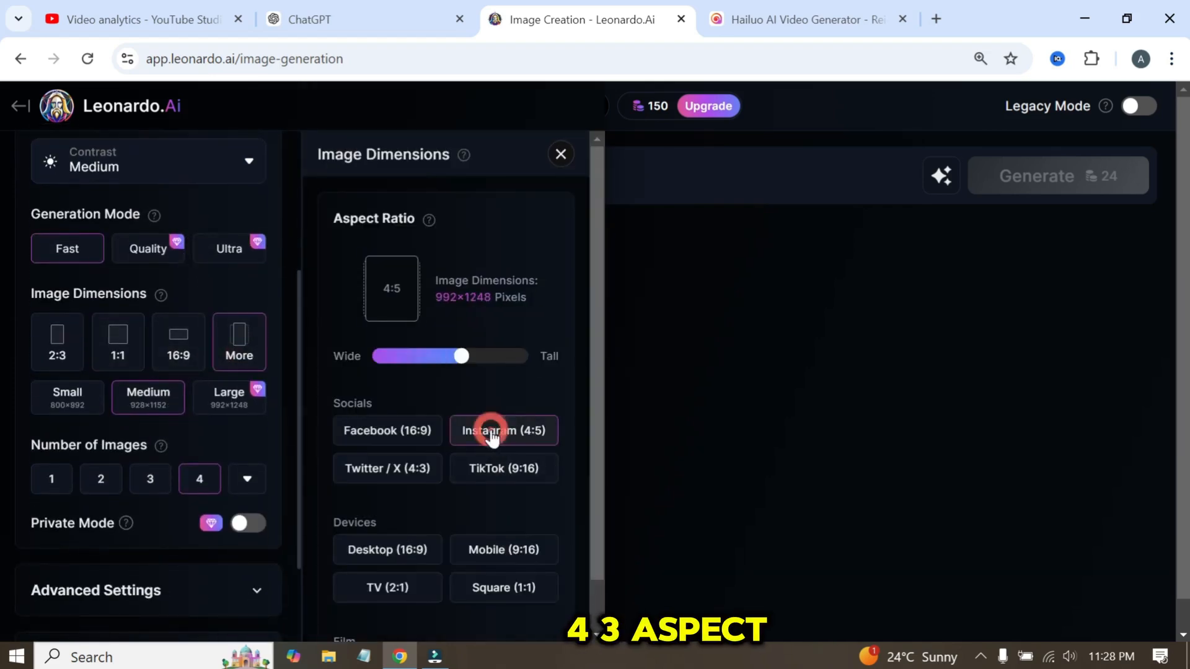
click(561, 154)
Step: Generate images from the copied bull and scorpion prompt and reveal the hidden result
key(ctrl+v)
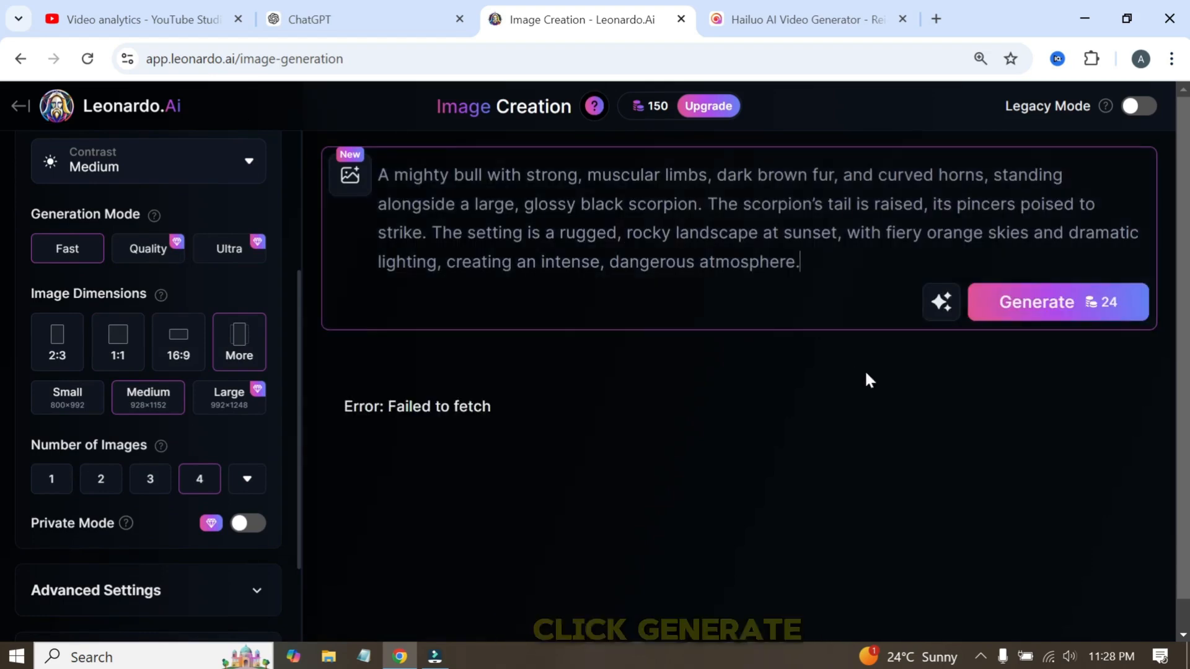
click(1023, 320)
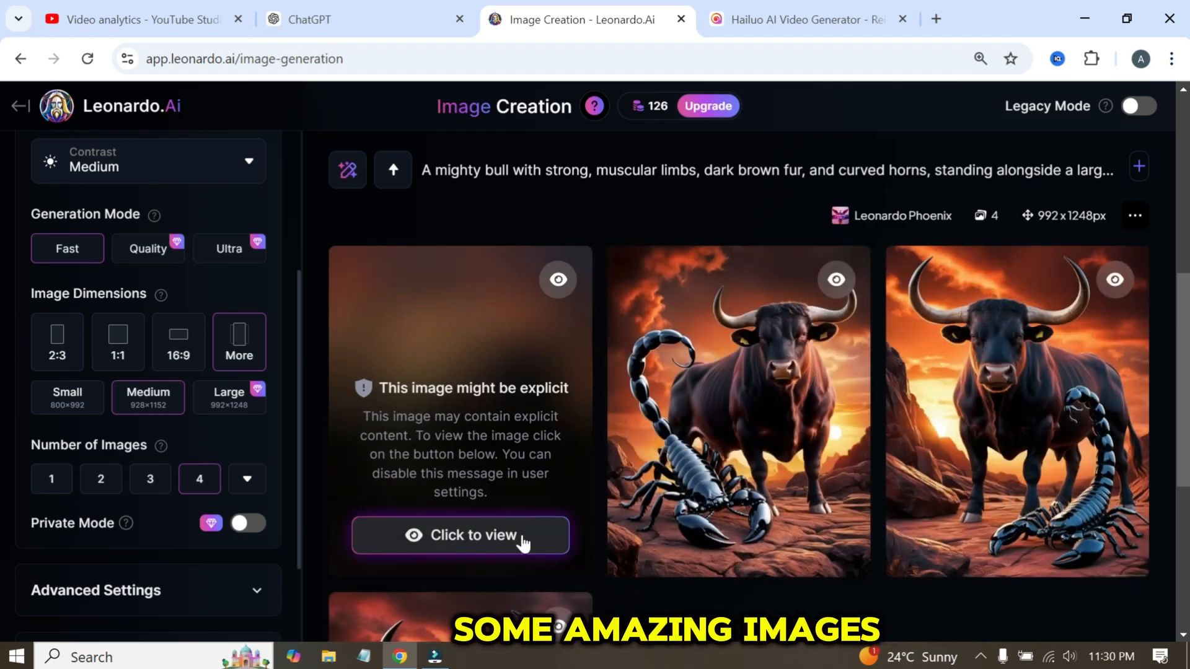
click(522, 536)
scroll(617, 598, down, 3)
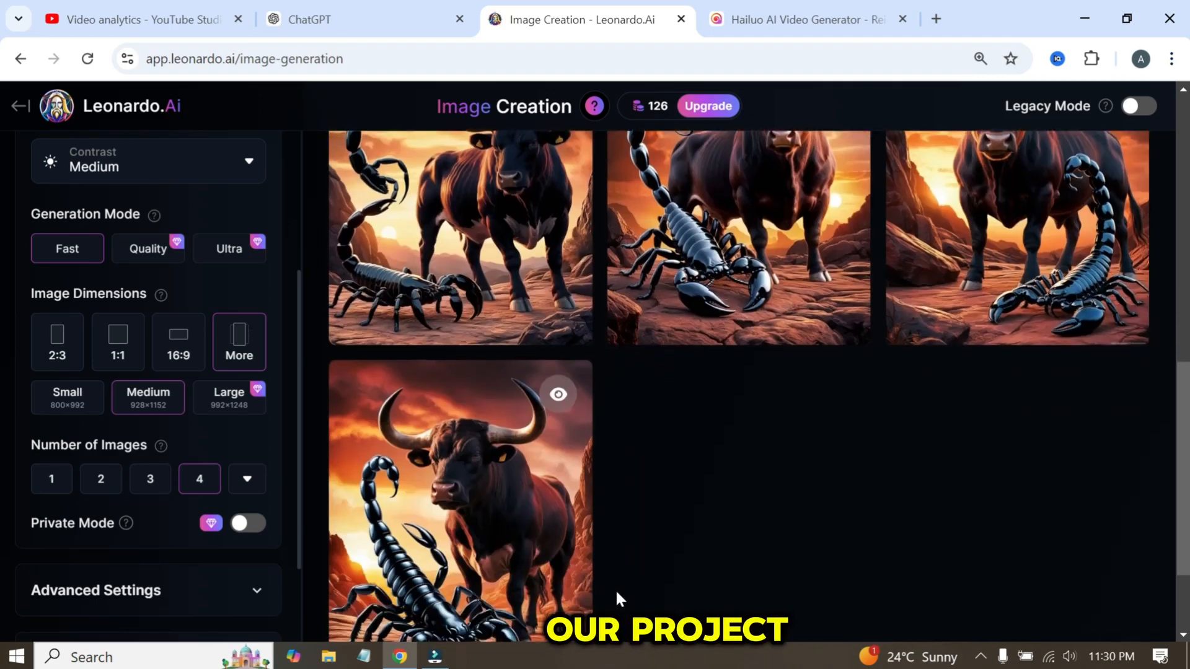
Step: Switch to ChatGPT and copy the "Bull-Scorpion Hybrid" prompt text
click(350, 19)
drag(410, 398, 689, 478)
click(1081, 507)
Step: Switch to Leonardo.Ai, replace the image prompt with the copied bull-scorpion hybrid text and generate the images
click(572, 25)
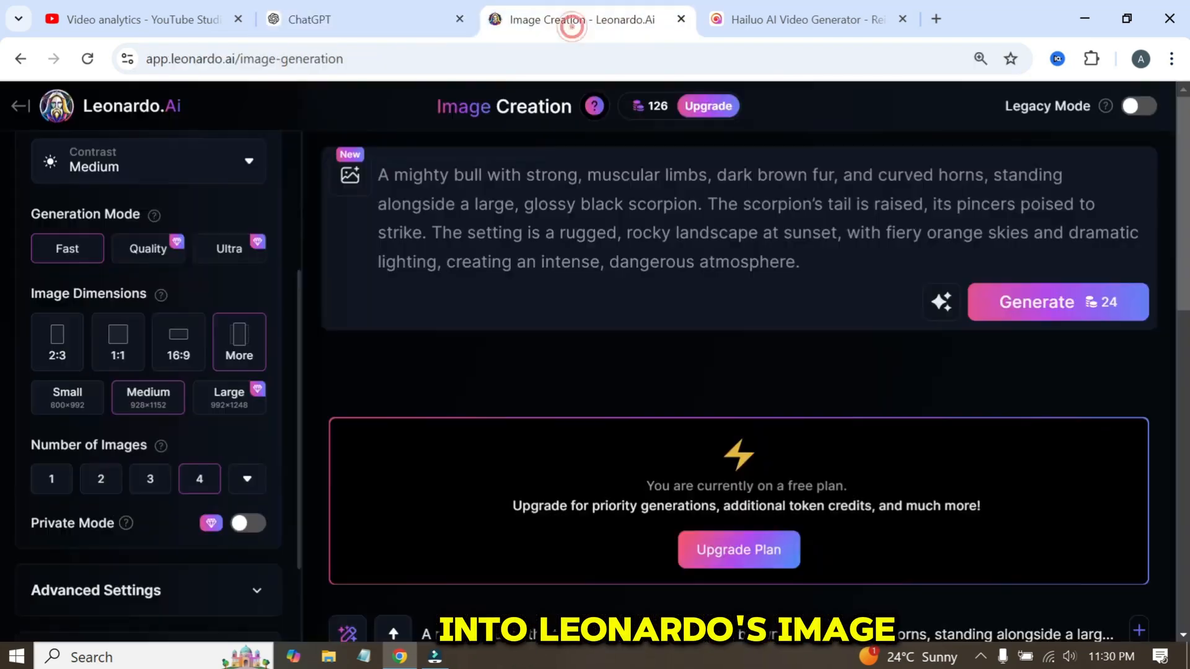
key(ctrl+a)
key(ctrl+v)
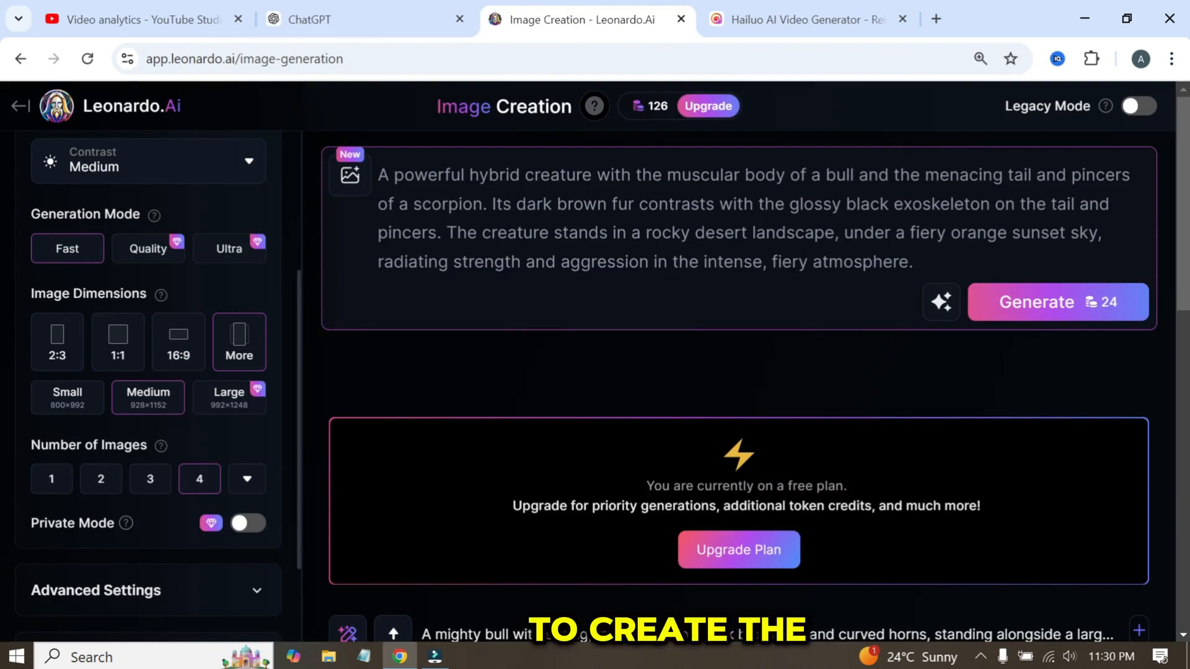
click(1025, 316)
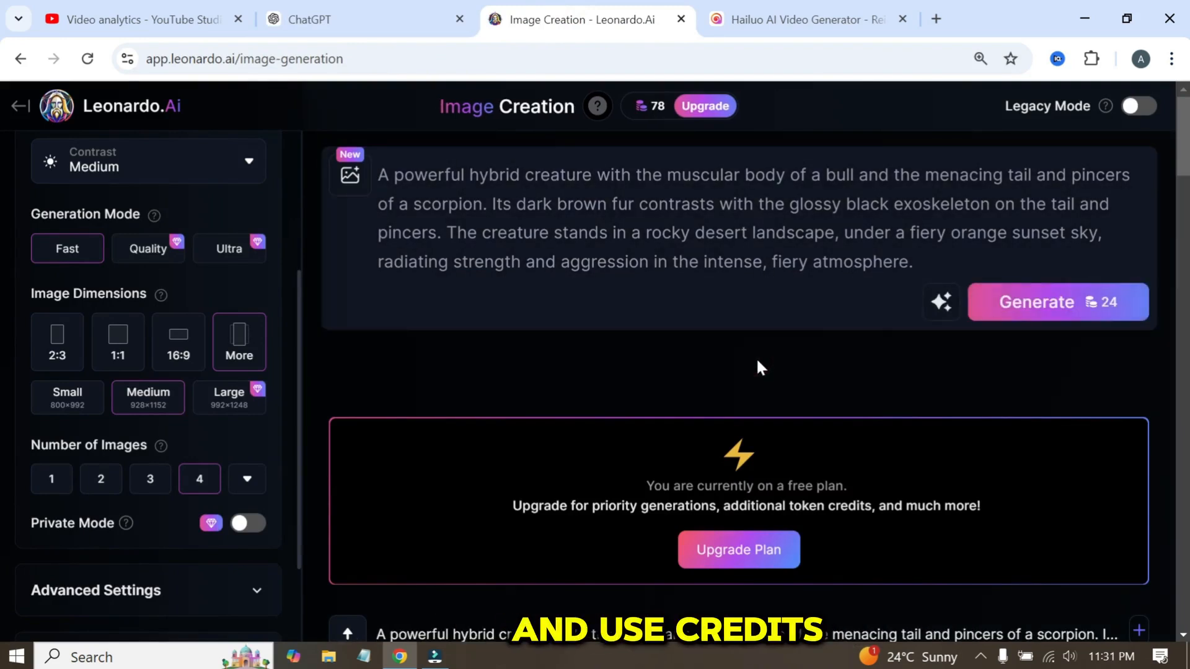
Step: Reveal the hidden bull-scorpion hybrid images and look them over
scroll(756, 366, down, 8)
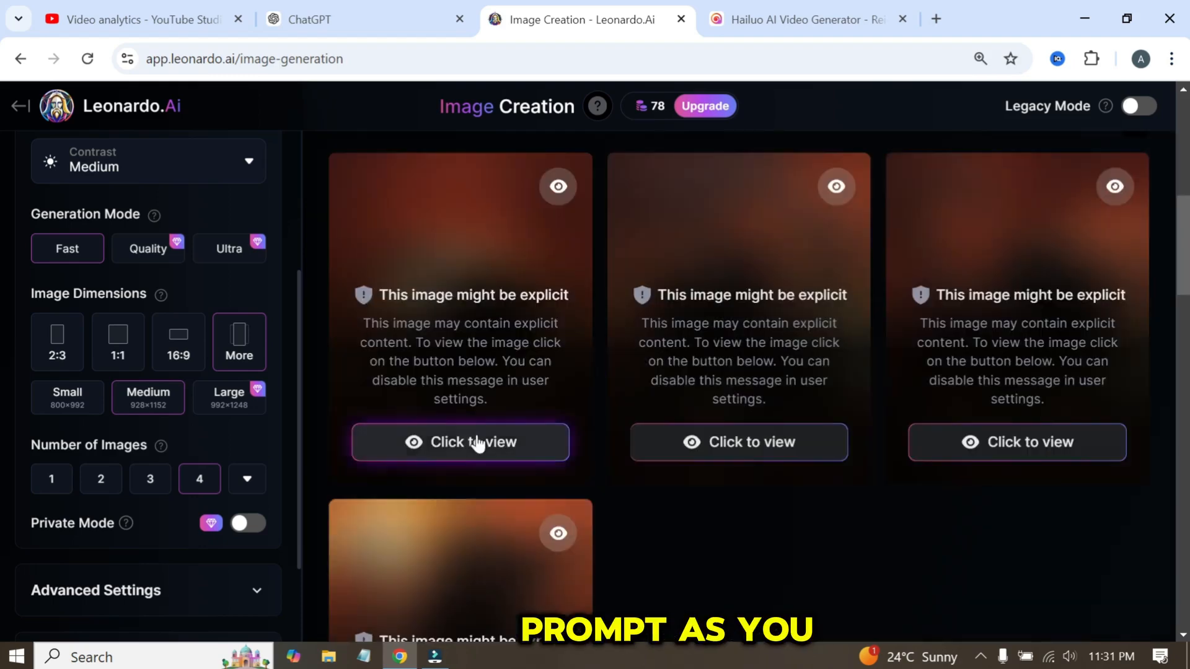
click(475, 444)
click(743, 451)
scroll(763, 523, down, 4)
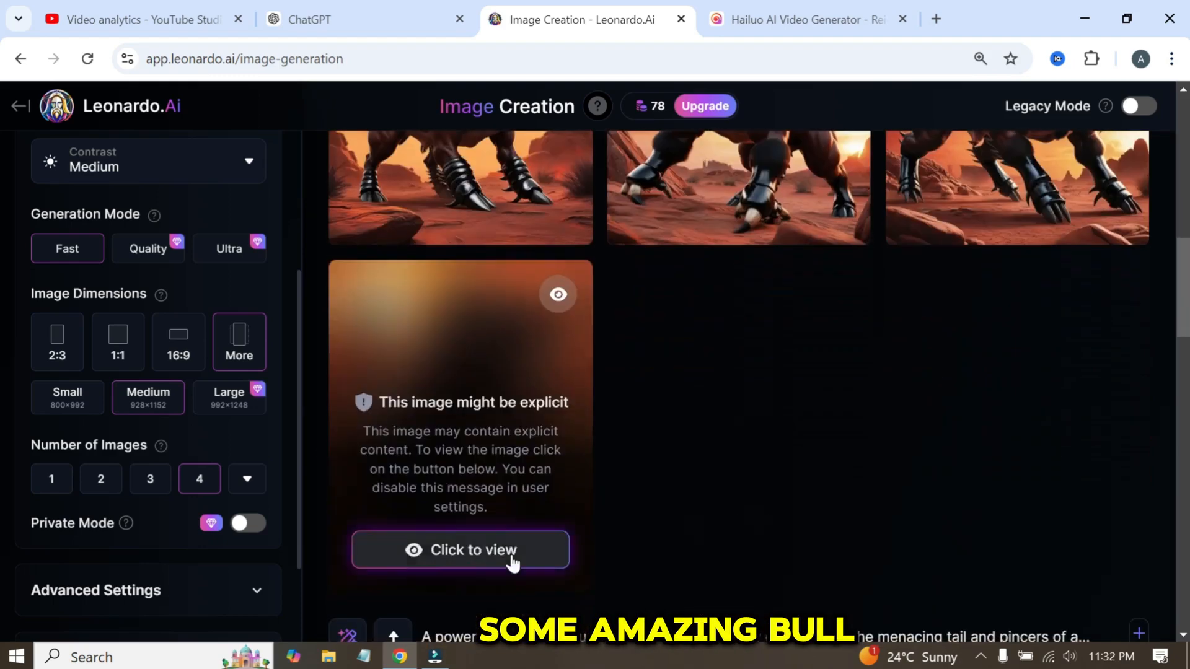
click(513, 562)
scroll(756, 440, up, 2)
Step: Switch to ChatGPT, copy the earlier bull and scorpion request and paste it into a new message
click(369, 23)
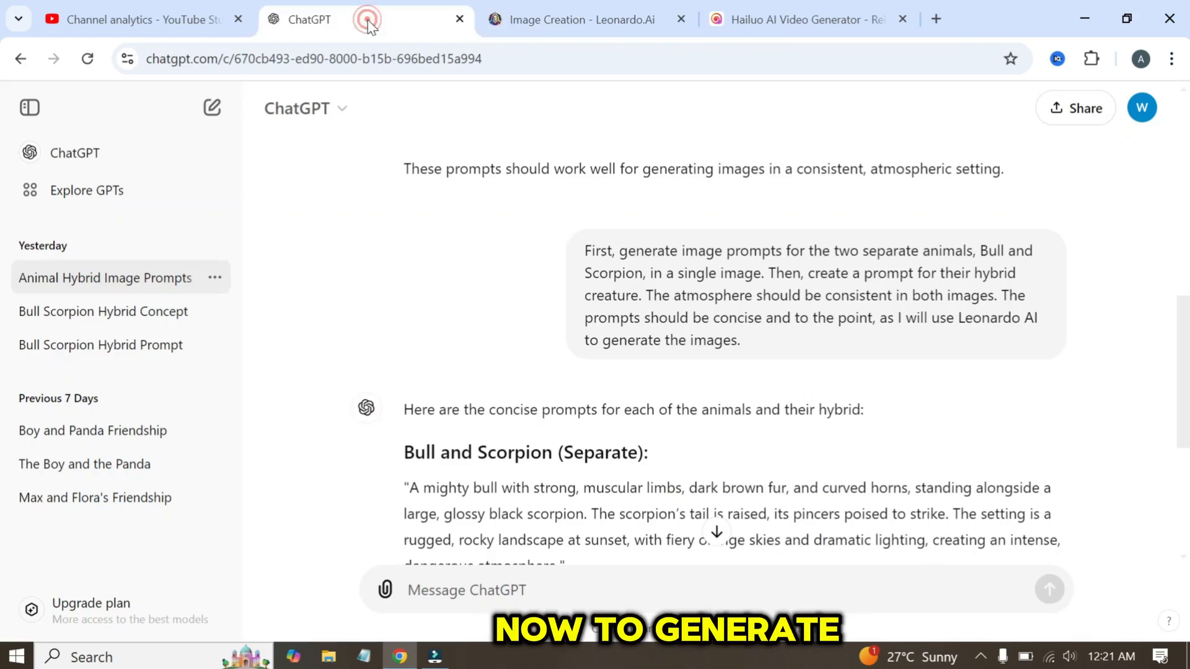
drag(583, 252, 741, 340)
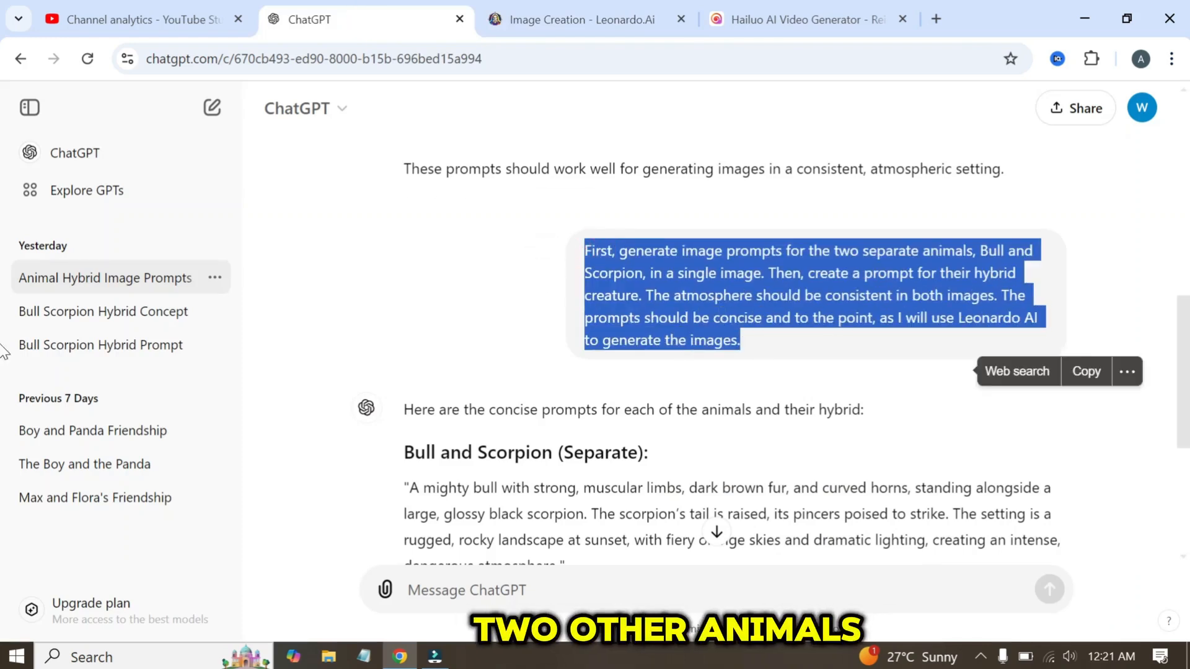
click(1089, 370)
key(ctrl+v)
Step: Change the animals in the new message to "wolf, and dragon" and send the request
drag(804, 524, 917, 524)
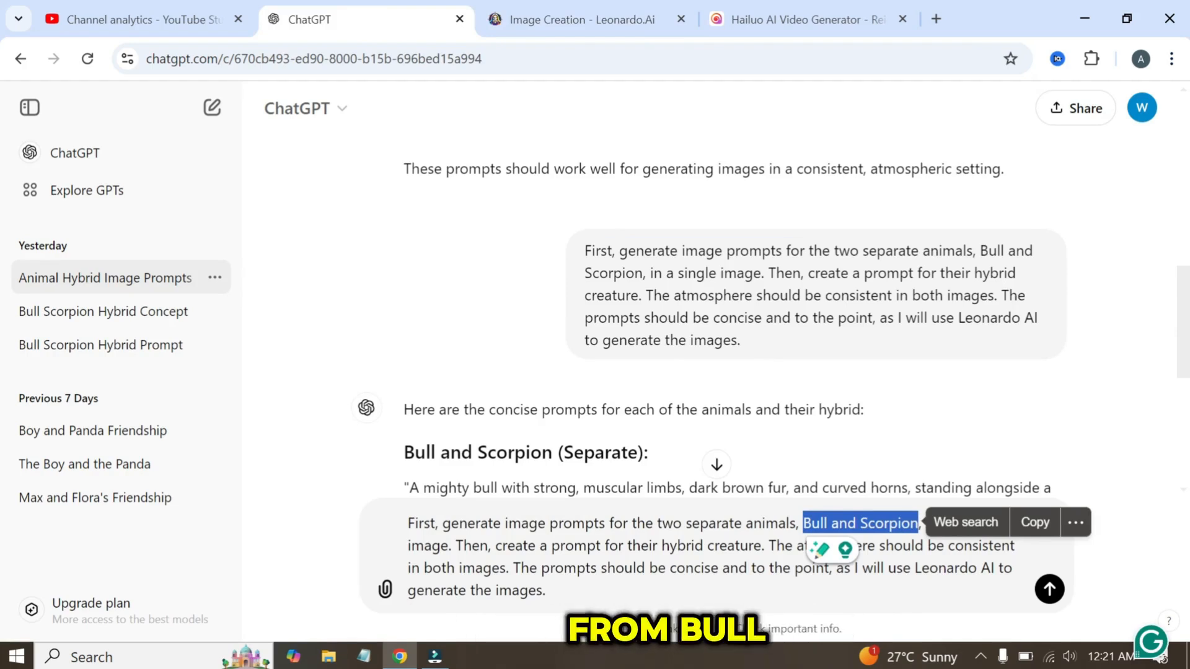
text(wolf, and dragon)
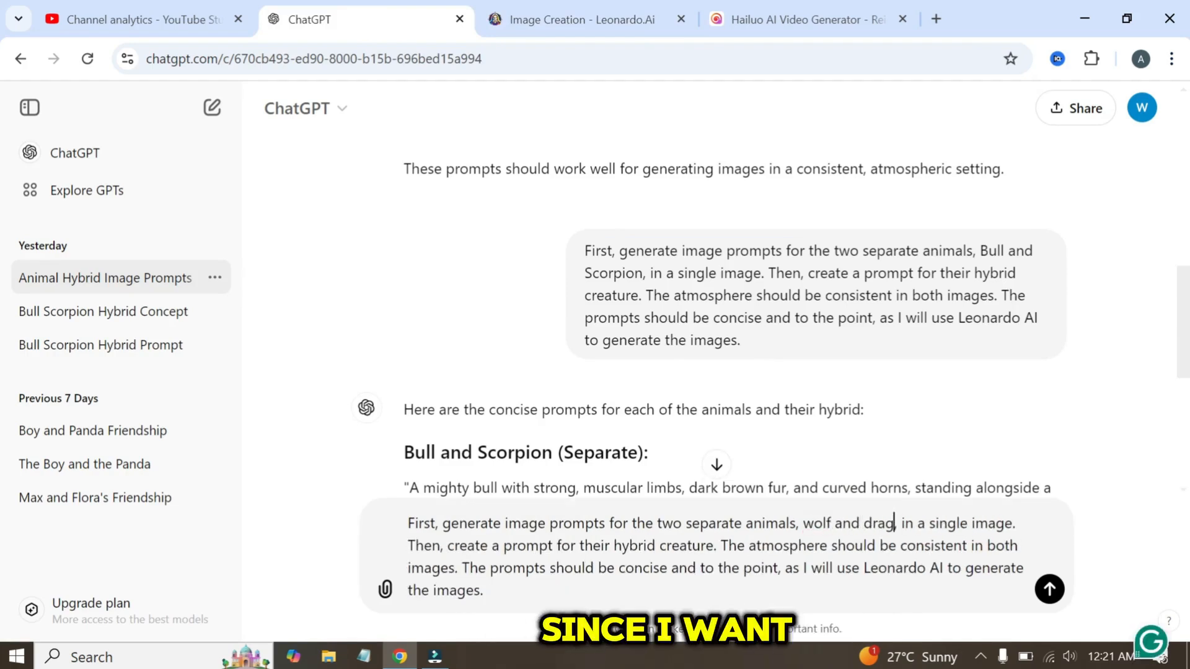
click(831, 524)
text(,)
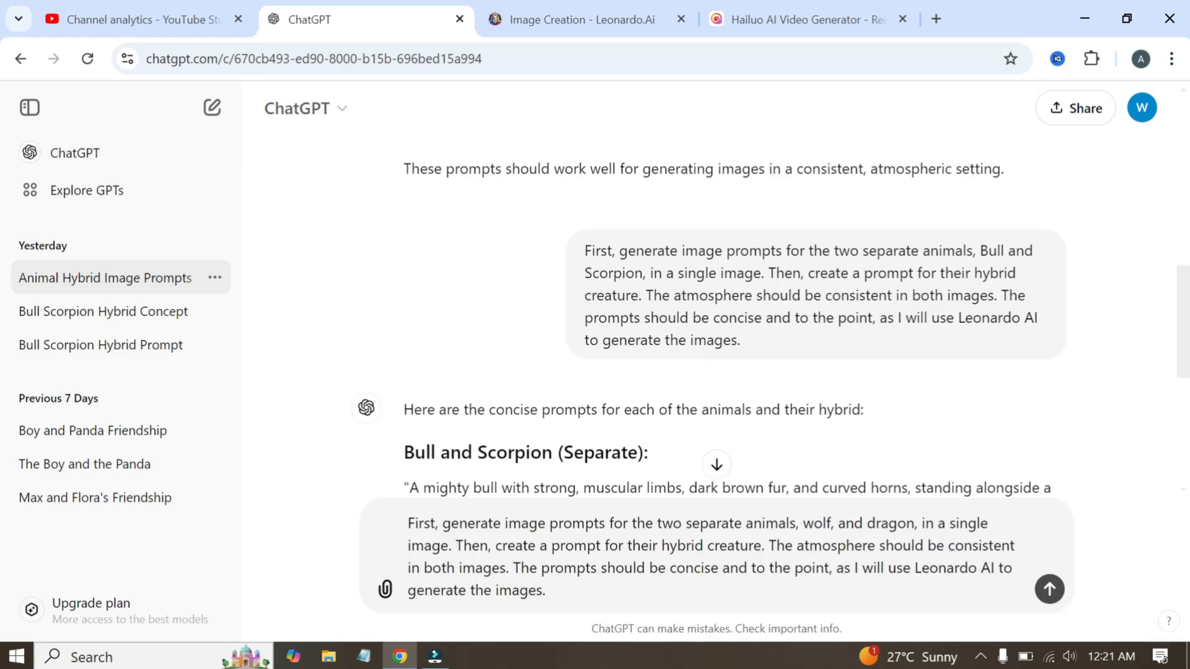
key(Return)
Step: Copy the "Wolf and Dragon (Separate)" prompt text from ChatGPT's reply
scroll(731, 310, up, 2)
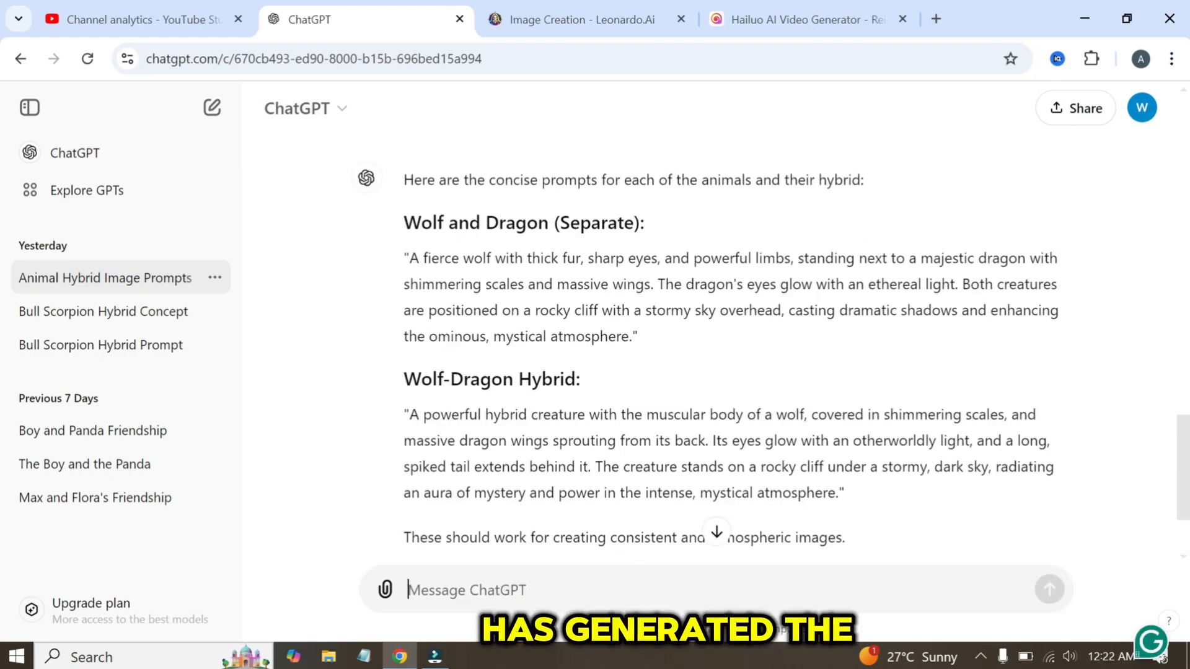
drag(419, 258, 629, 336)
drag(409, 259, 631, 337)
click(1087, 367)
Step: Switch to Leonardo.Ai and replace the image prompt with the copied wolf and dragon text
click(576, 19)
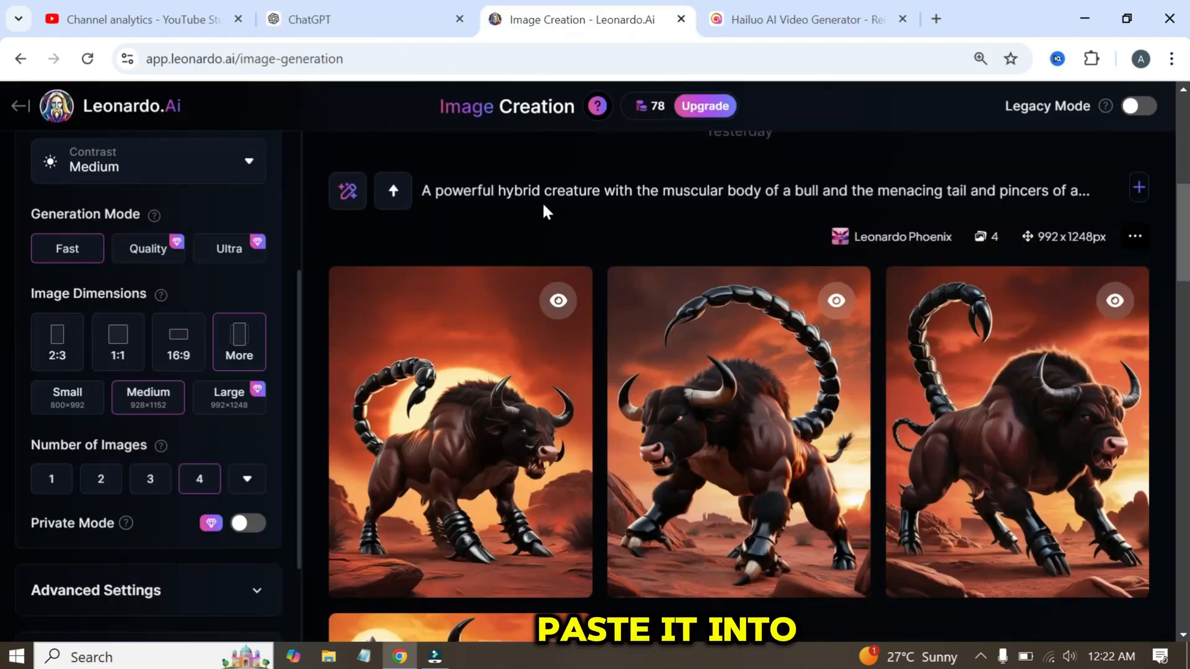
click(541, 193)
key(ctrl+a)
key(ctrl+v)
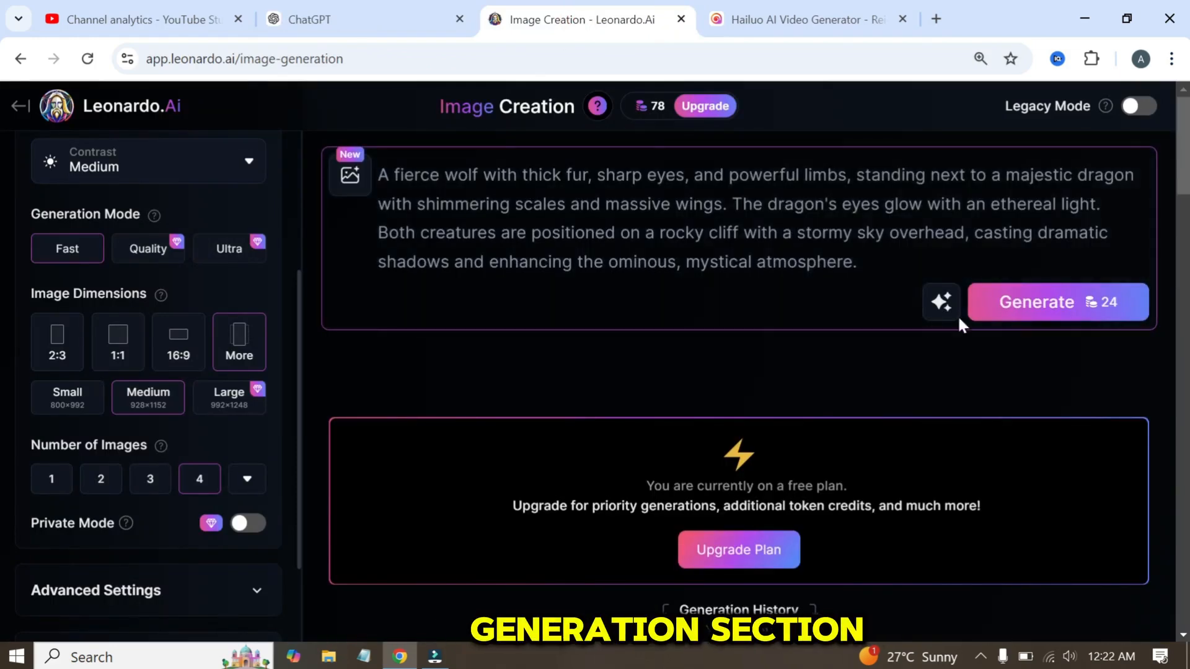
Step: Generate the images from the wolf and dragon prompt and look over the results
click(1026, 310)
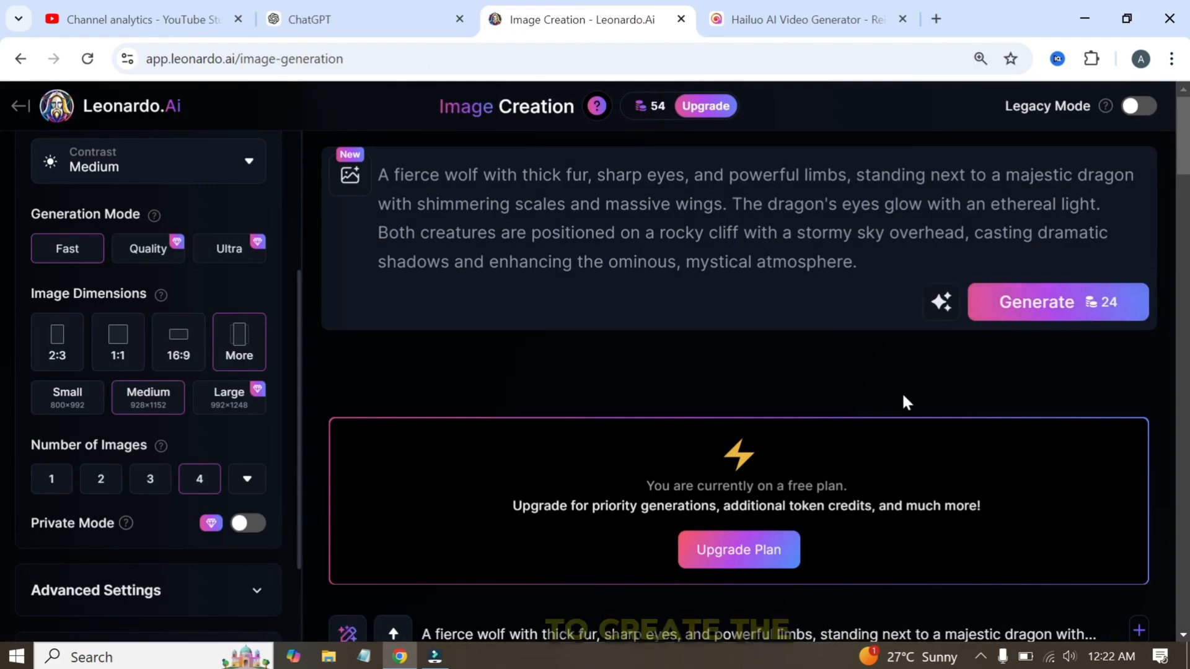
scroll(903, 402, down, 9)
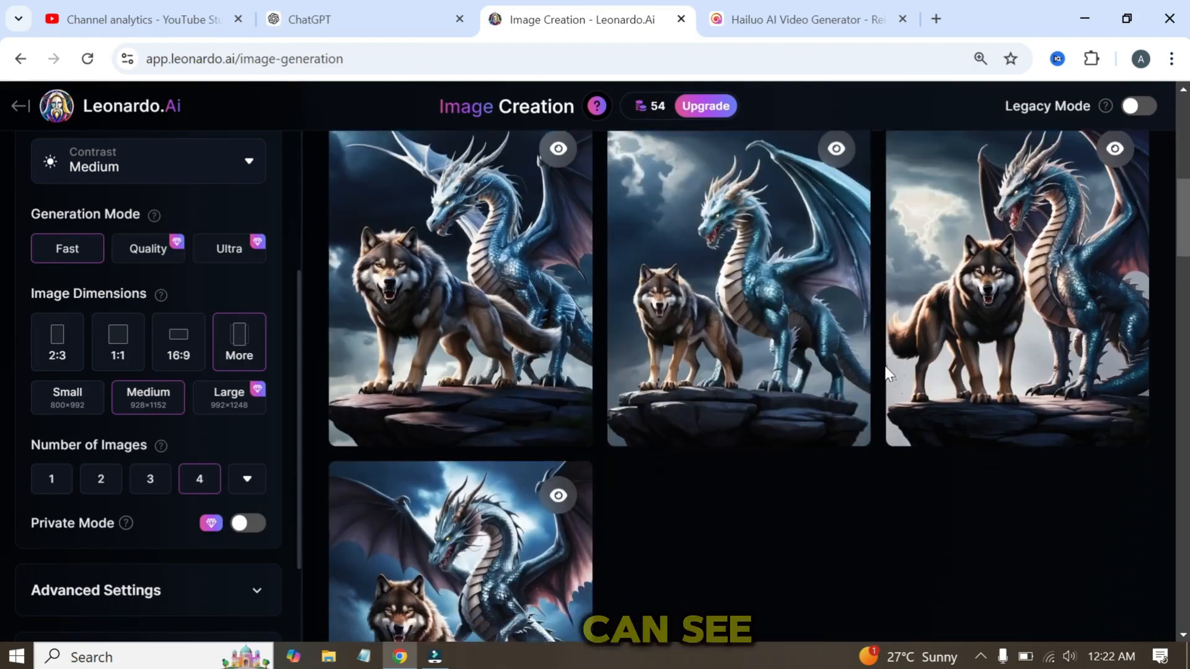
scroll(880, 378, down, 2)
scroll(885, 374, up, 3)
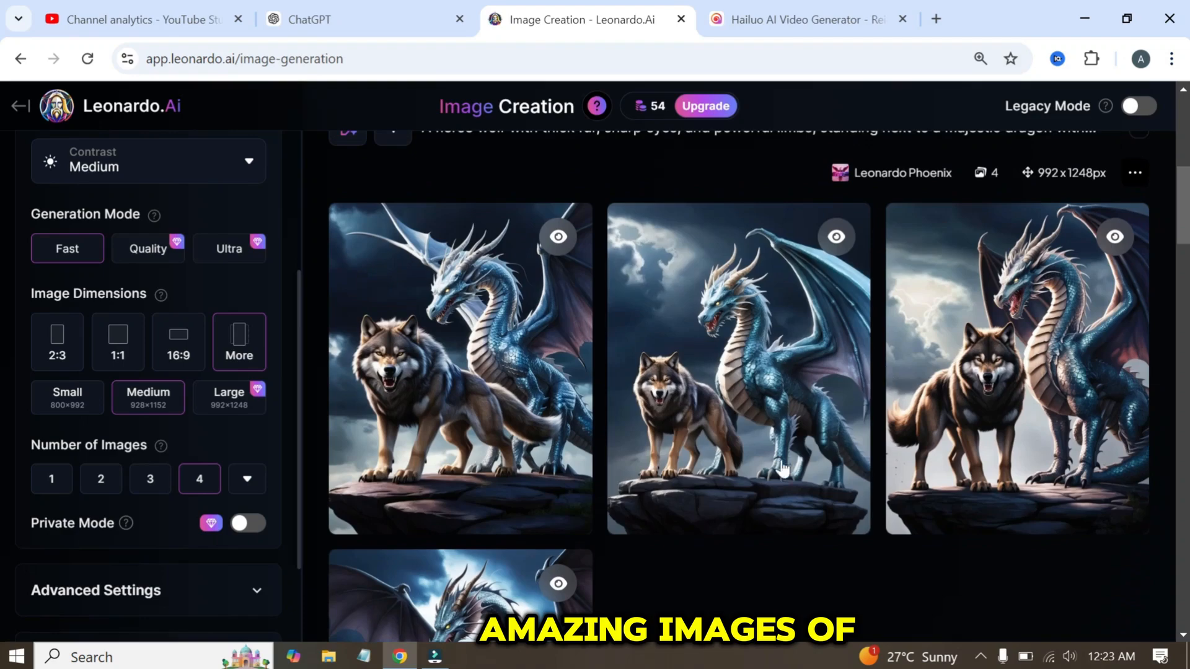
Step: Copy the "Wolf-Dragon Hybrid" prompt text from ChatGPT and replace the image prompt in Leonardo.Ai with it
click(343, 9)
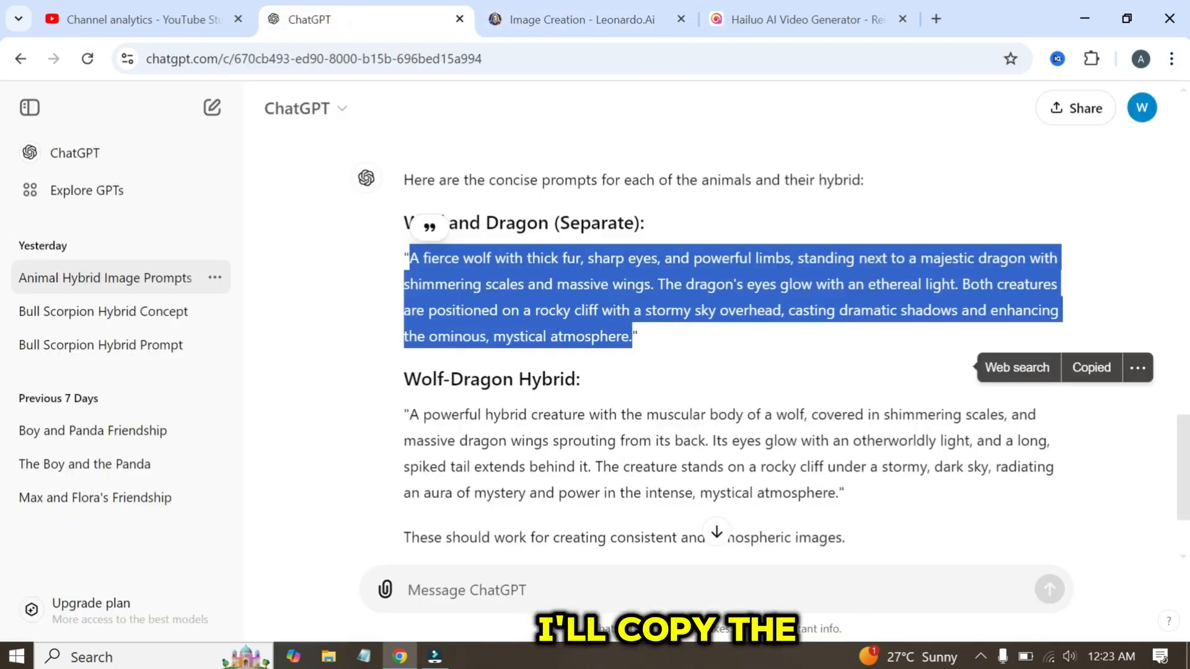
drag(409, 414, 838, 493)
key(ctrl+c)
click(576, 19)
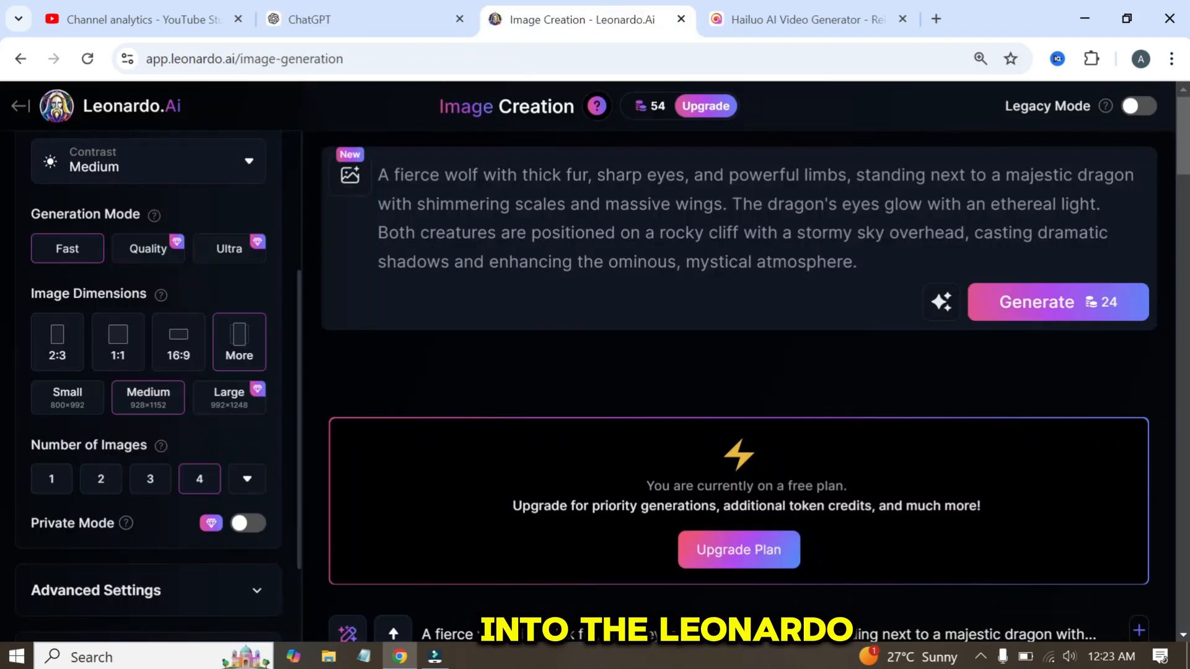
key(ctrl+a)
key(ctrl+v)
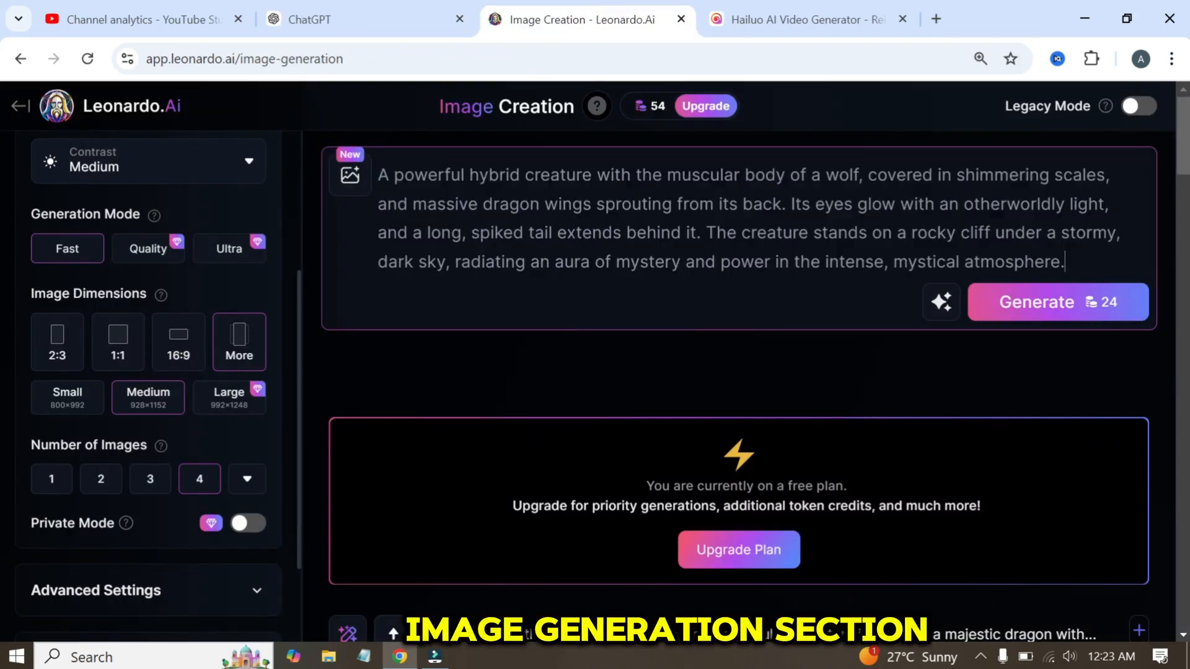
Step: Generate the images from the wolf-dragon hybrid prompt and review them
click(1014, 313)
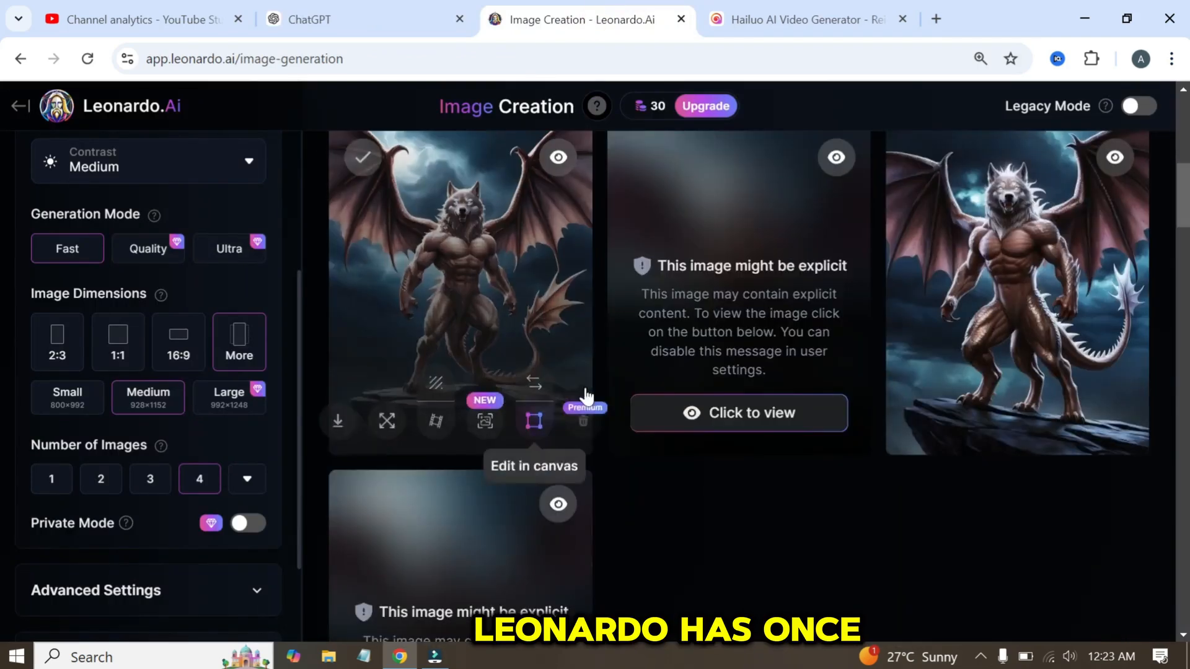
scroll(678, 451, down, 3)
scroll(701, 537, up, 4)
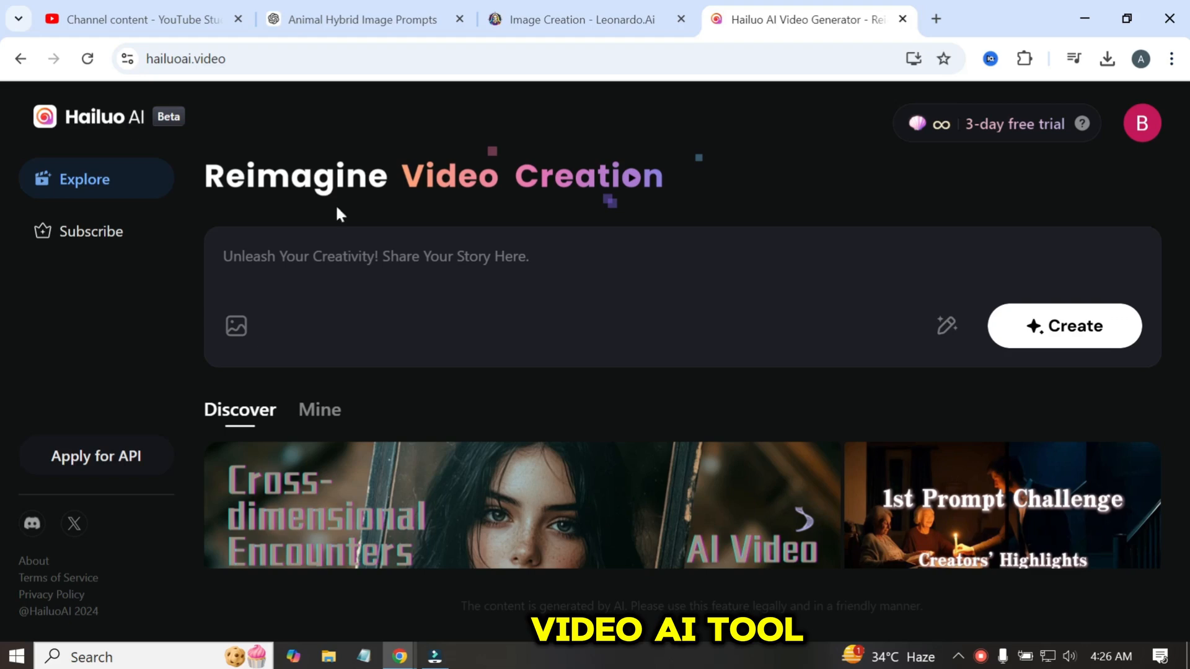
Step: In Hailuo AI, create and play a video from the downloaded wolf-dragon hybrid image with the prompt "Sky illuminates, Creature roars, Camera zooms out"
scroll(537, 466, down, 5)
mouse_move(624, 398)
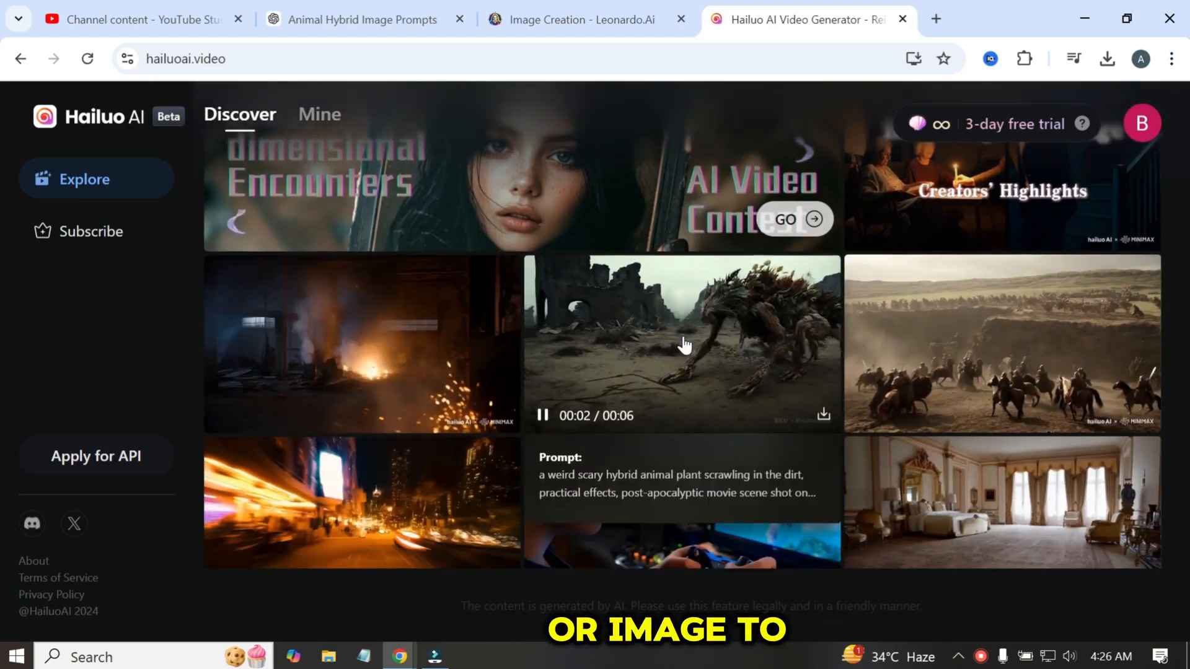
mouse_move(898, 355)
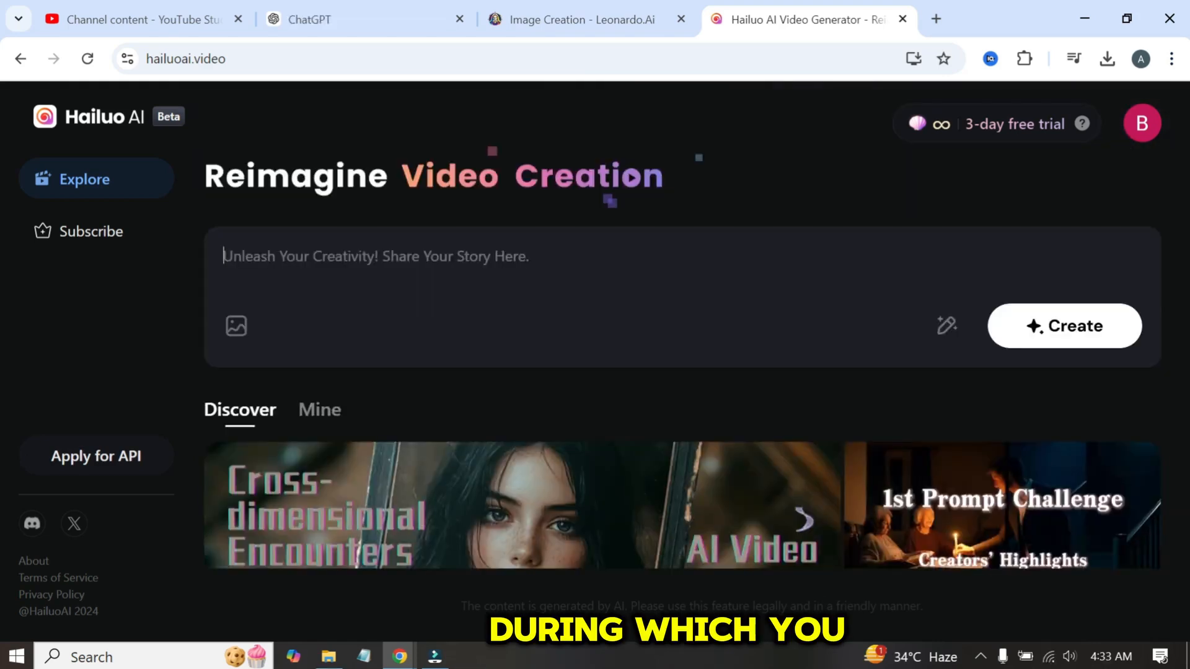
click(328, 657)
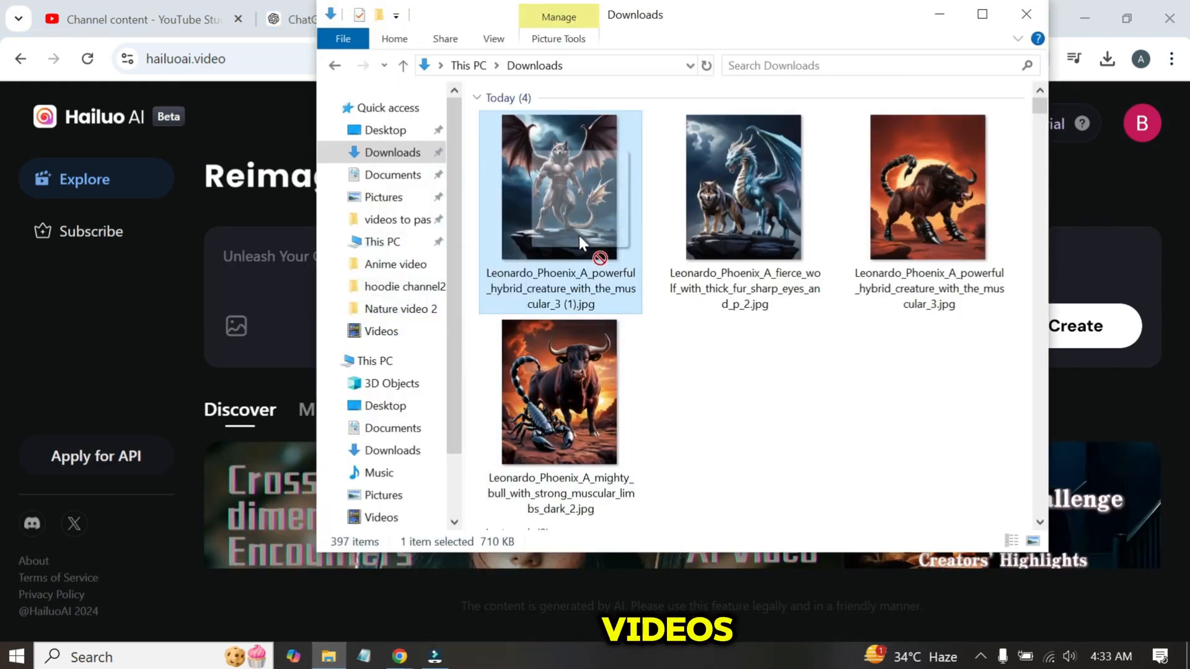
drag(579, 238, 264, 317)
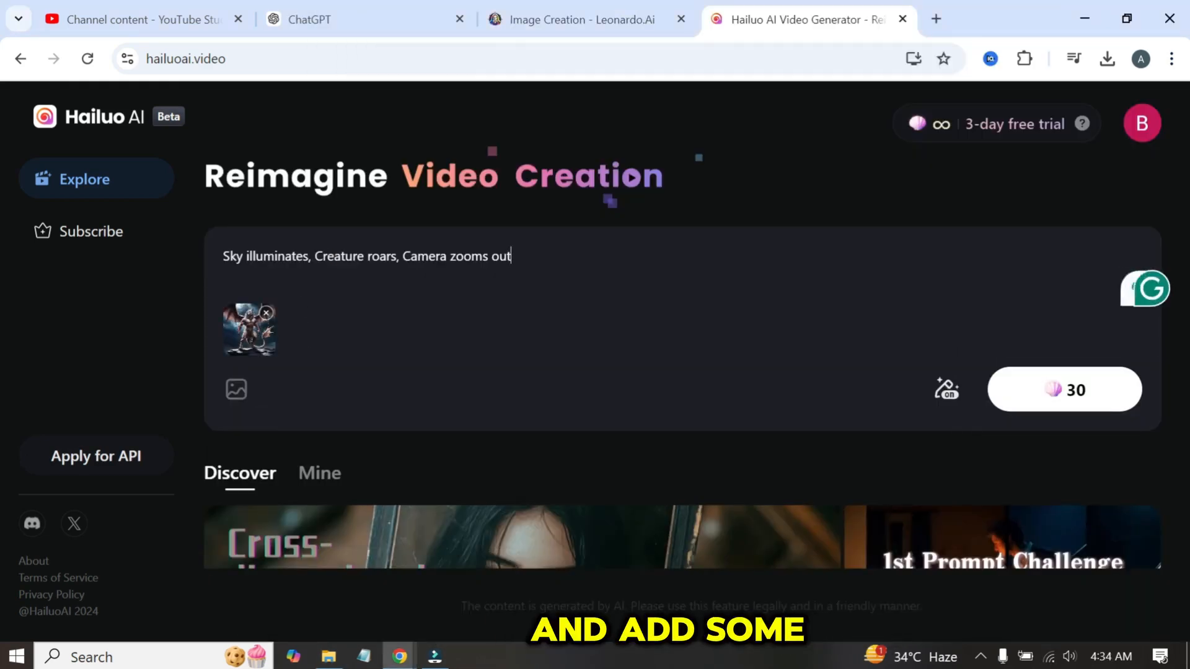
click(1050, 391)
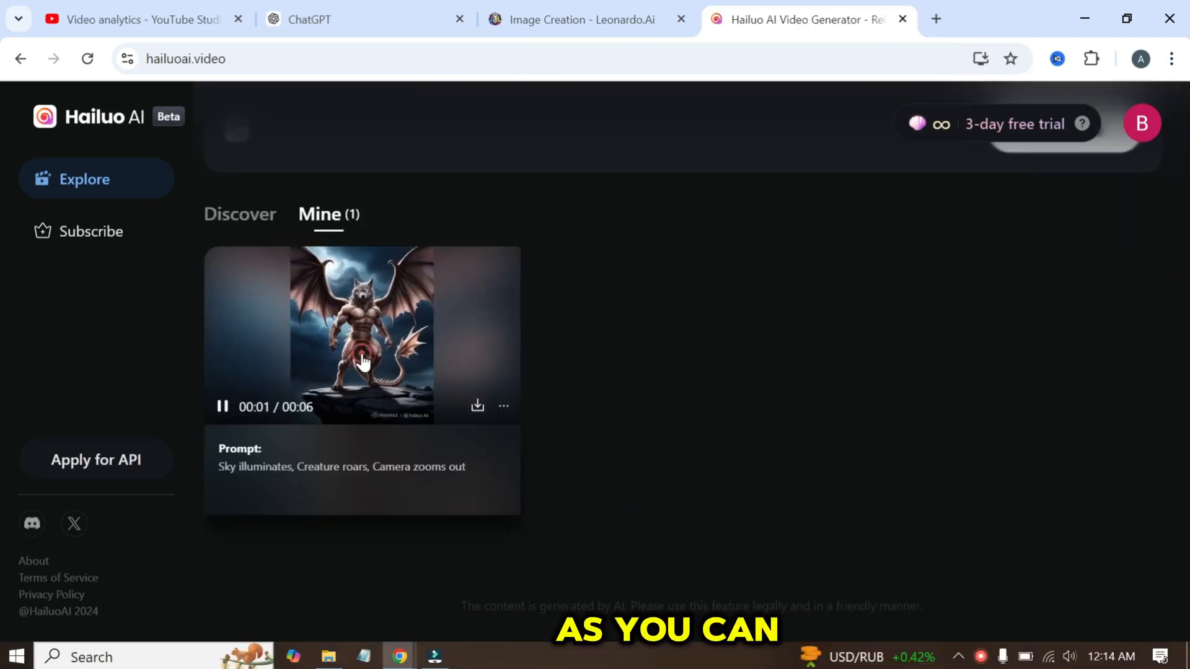
click(364, 363)
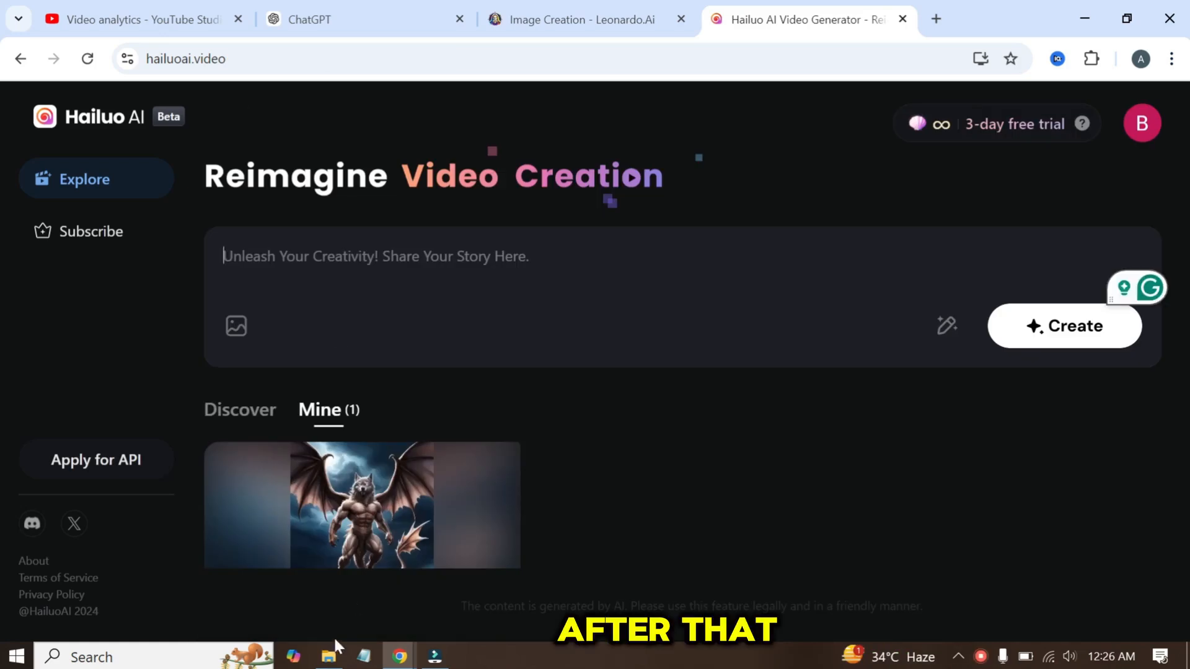
Step: Create a video from the downloaded bull-scorpion hybrid image, reusing the prompt "Sky illuminates, Creature roars, Camera zooms out"
click(328, 655)
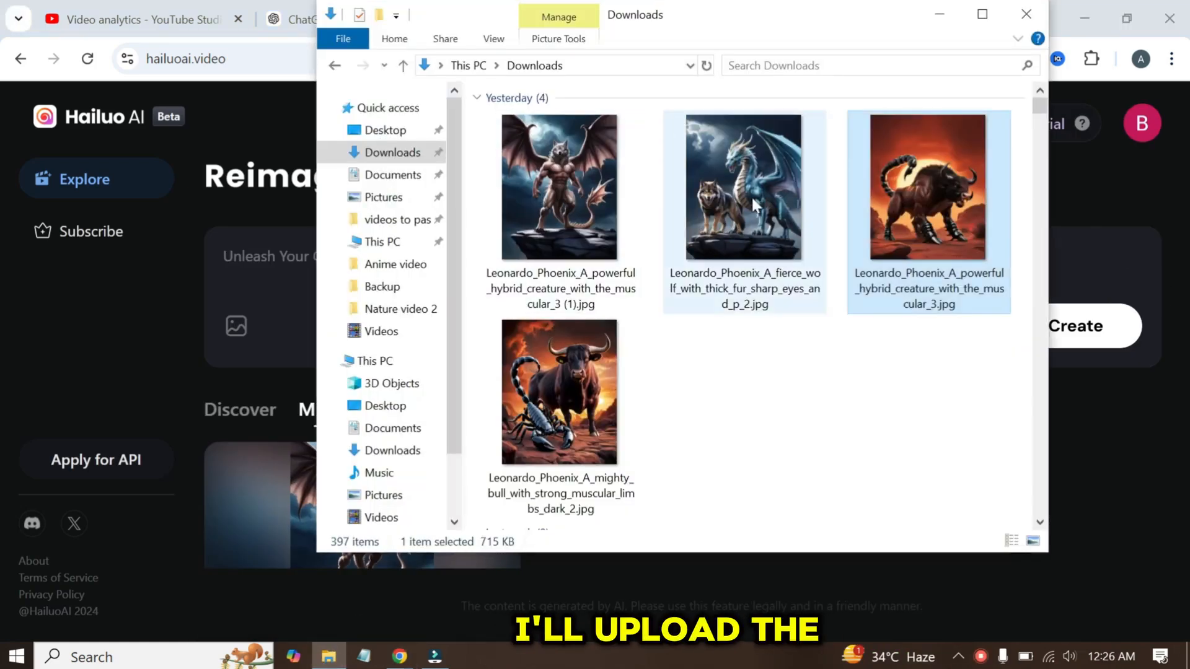
drag(935, 244, 260, 332)
scroll(329, 277, down, 2)
scroll(329, 277, down, 2)
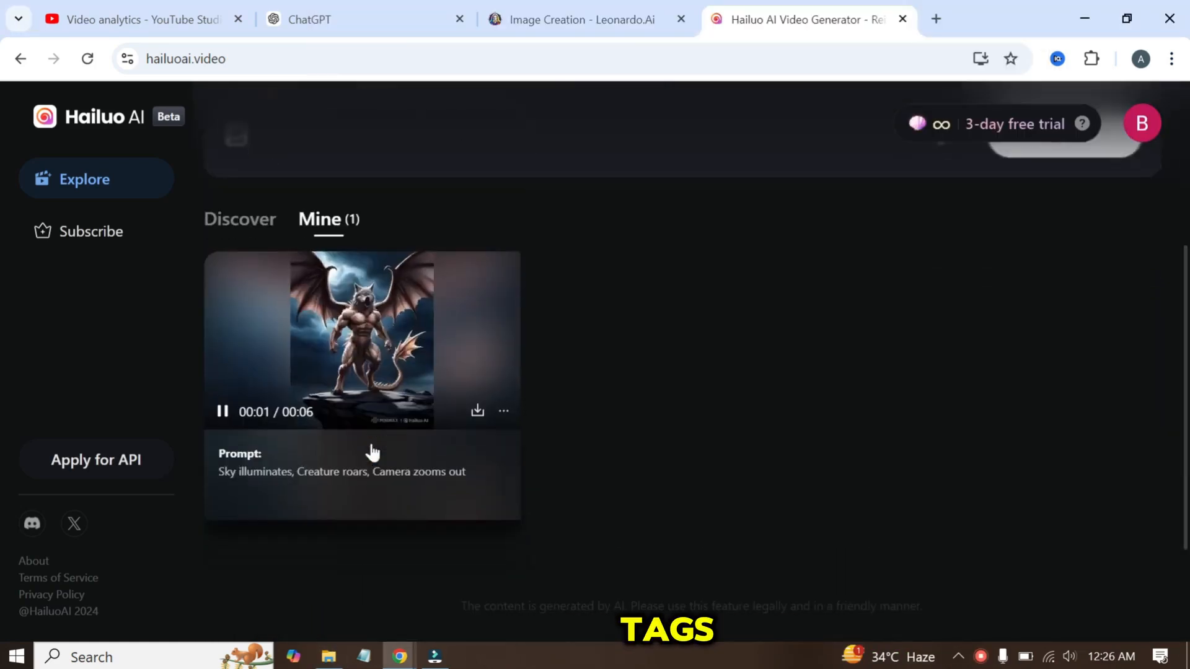
click(360, 461)
scroll(353, 455, up, 5)
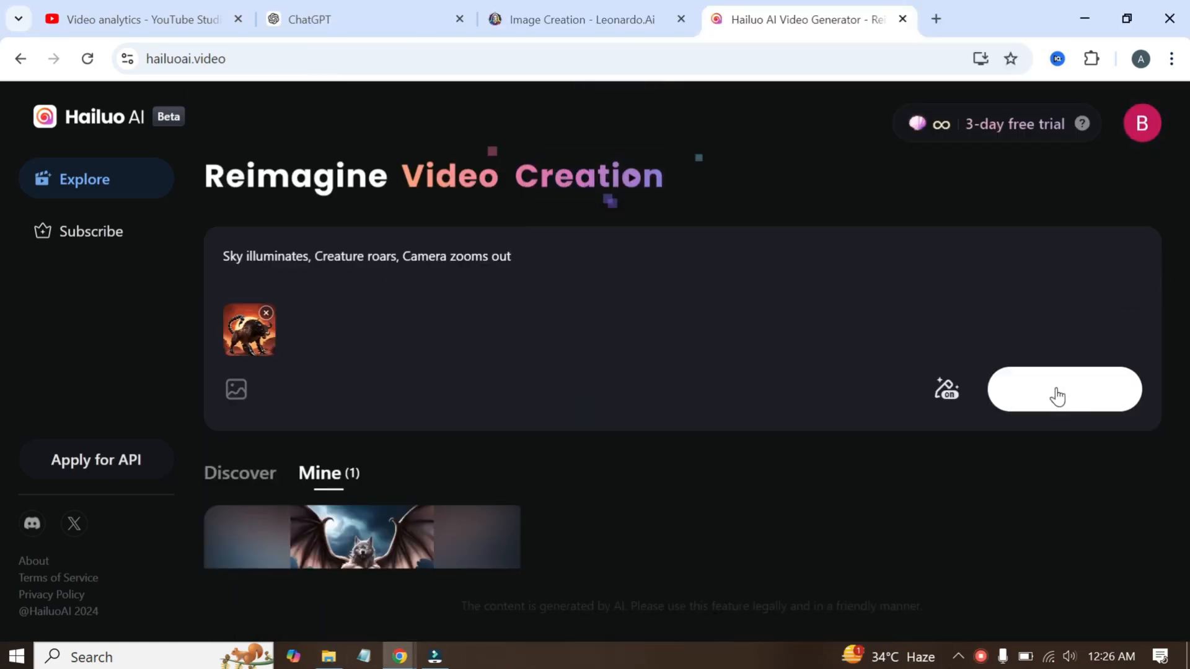
click(1057, 397)
scroll(567, 434, down, 2)
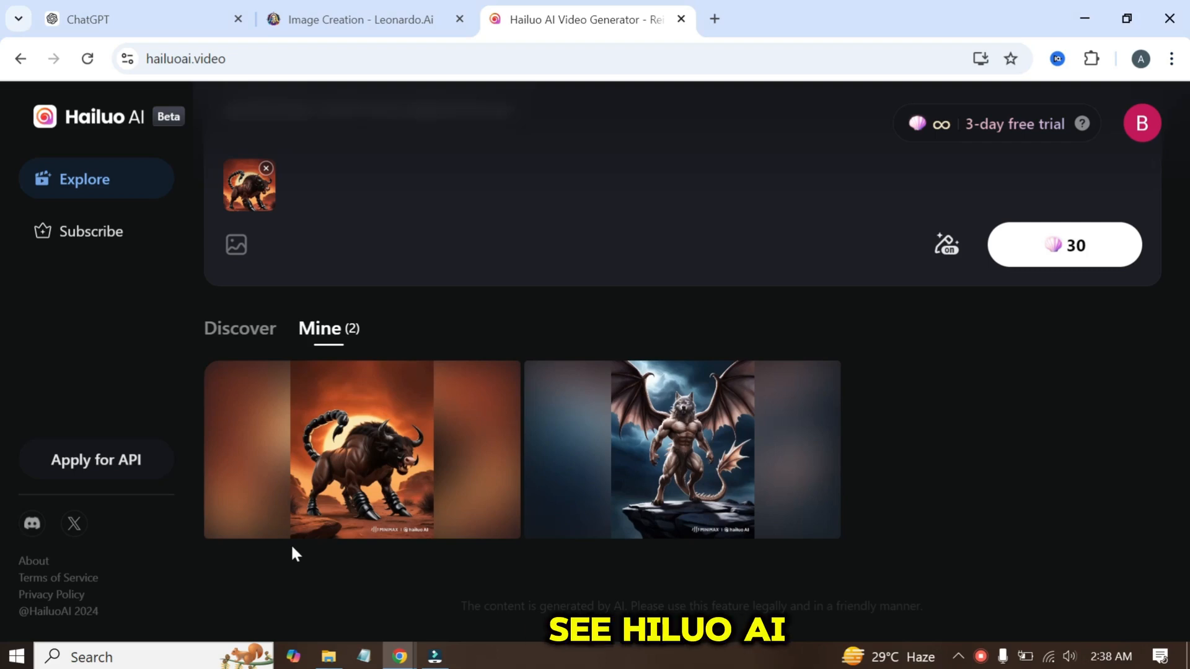
Step: Preview the generated bull-scorpion hybrid video and download it
mouse_move(398, 433)
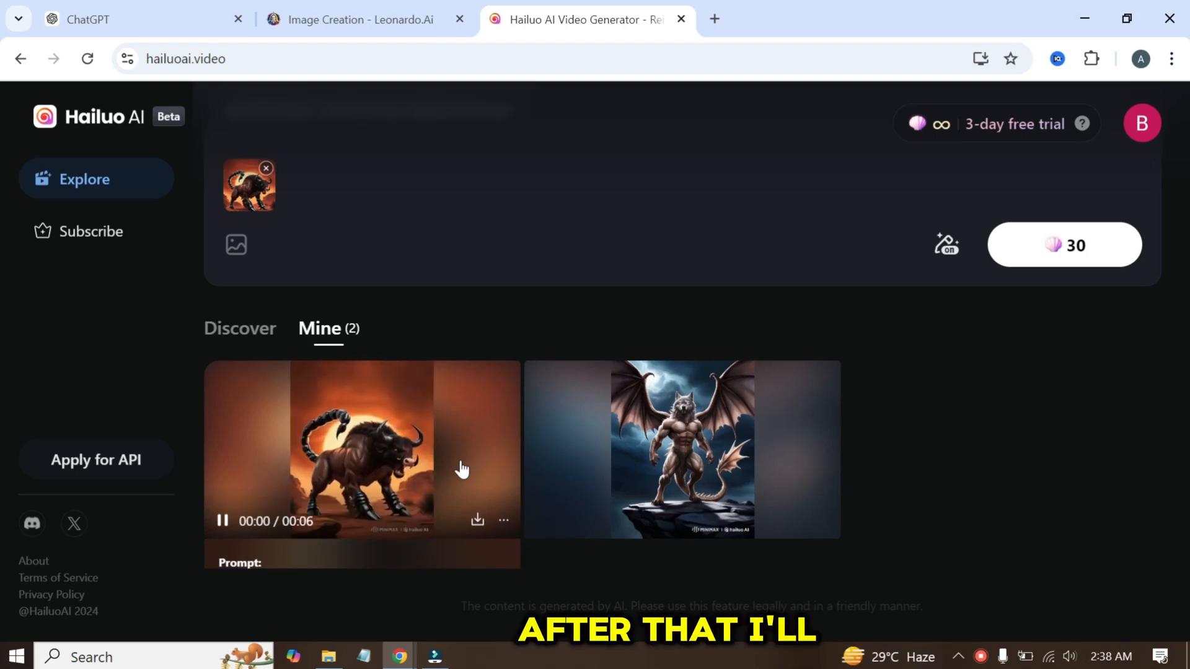
click(479, 525)
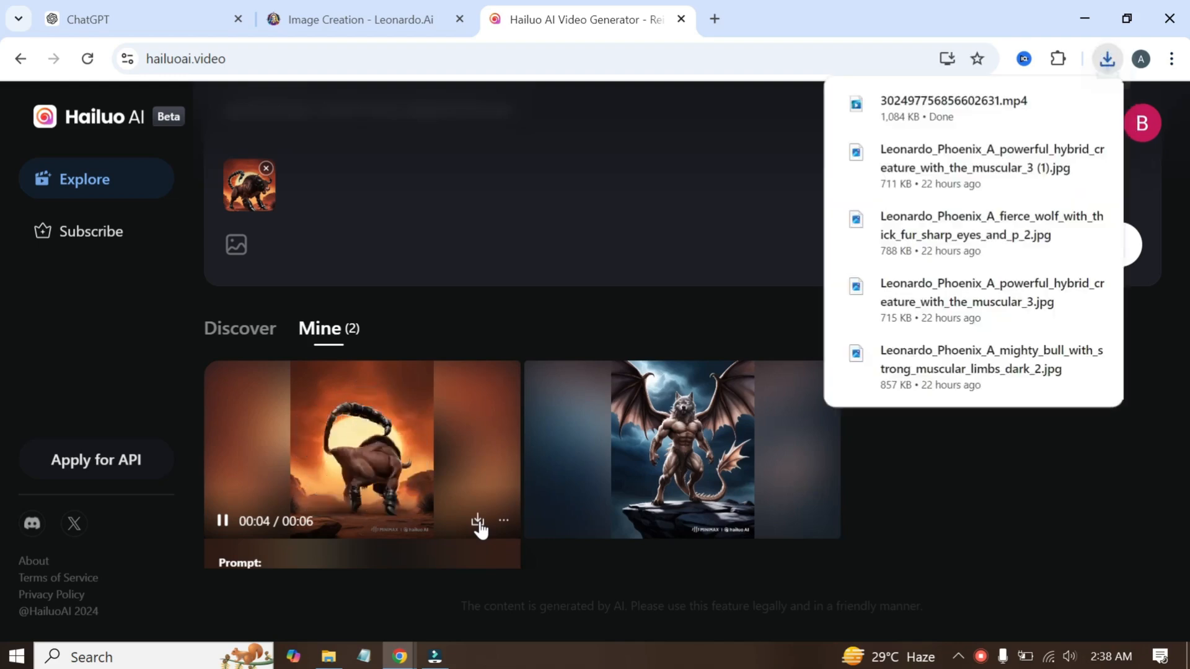
click(798, 523)
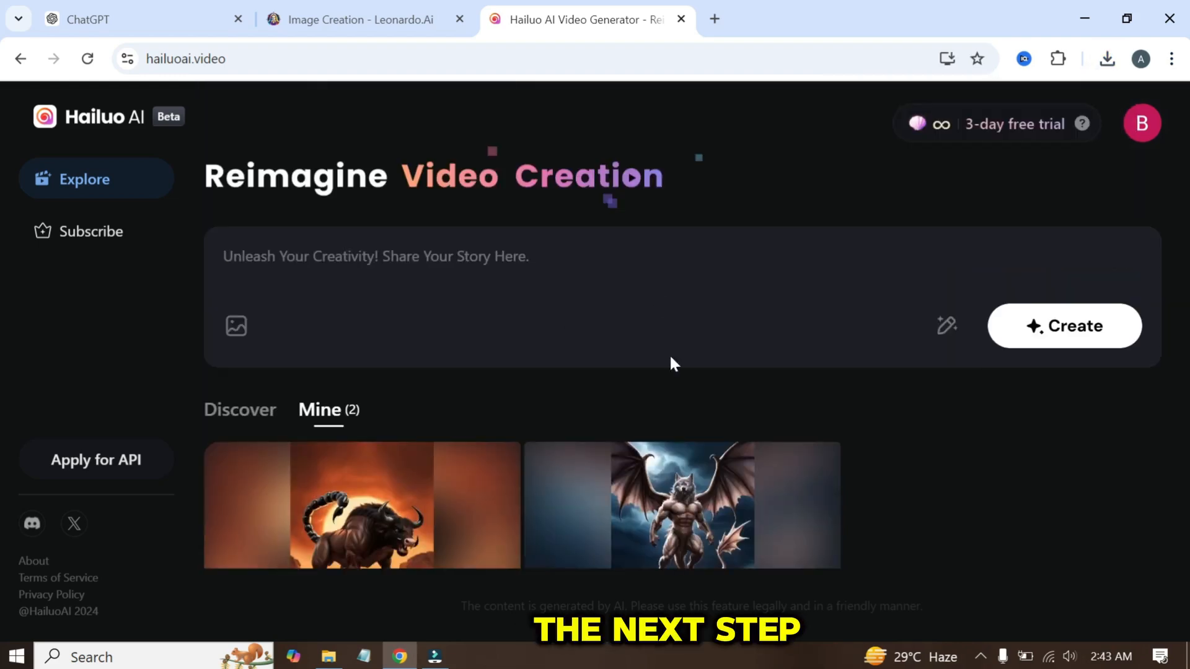
Step: Minimize the browser and open CapCut from the desktop
click(1091, 19)
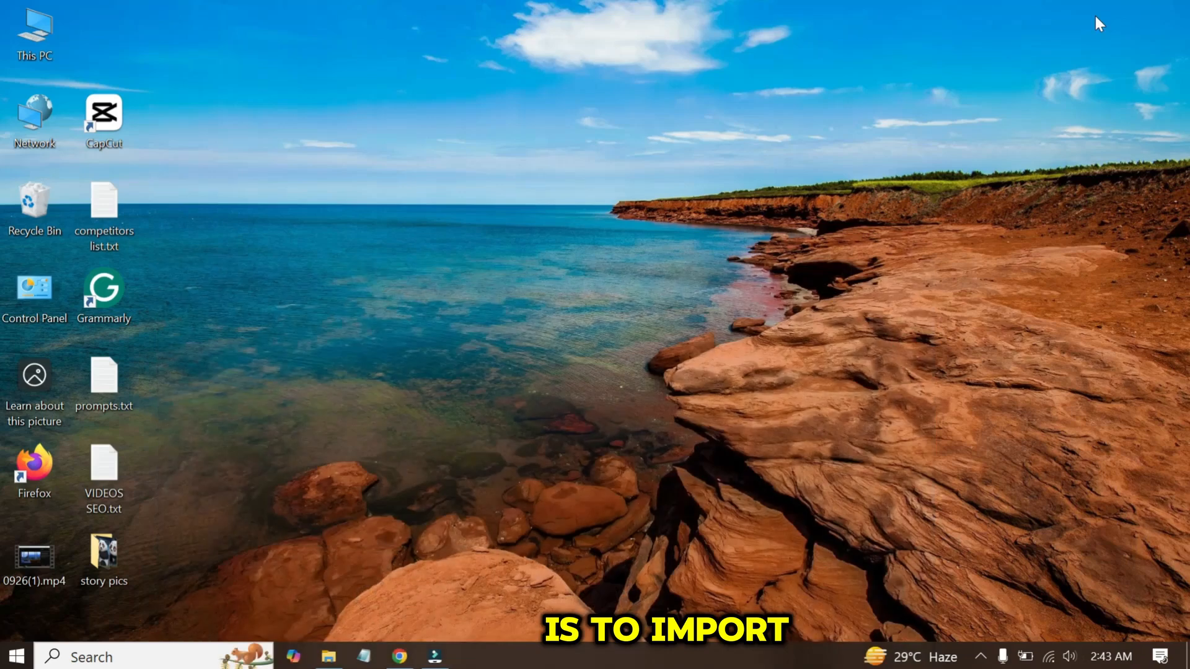
drag(117, 116, 186, 118)
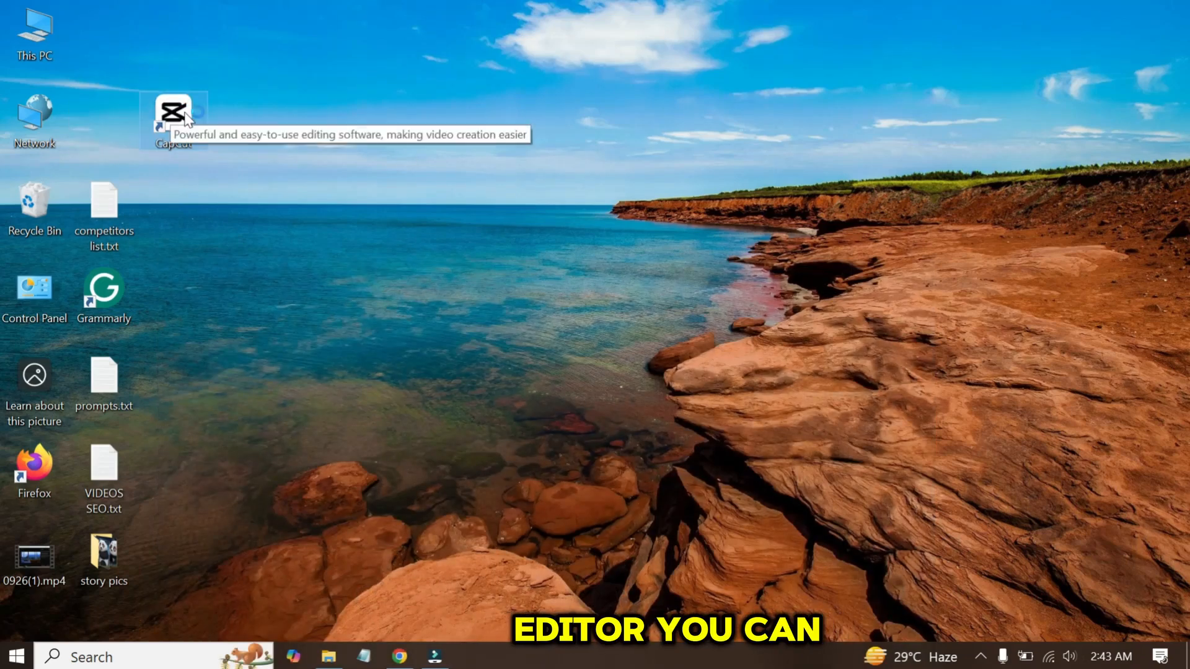
double_click(186, 117)
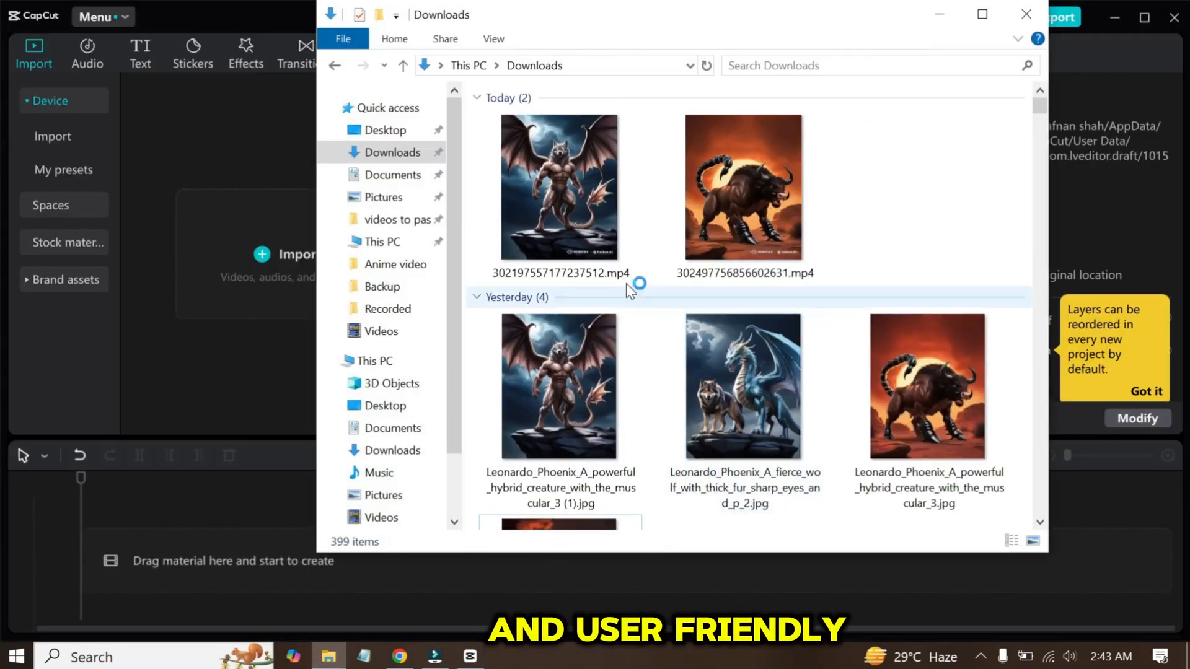
Step: Import the two downloaded hybrid videos plus the separate wolf-and-dragon and bull-and-scorpion images from Downloads into the CapCut project
click(626, 279)
ctrl+click(702, 208)
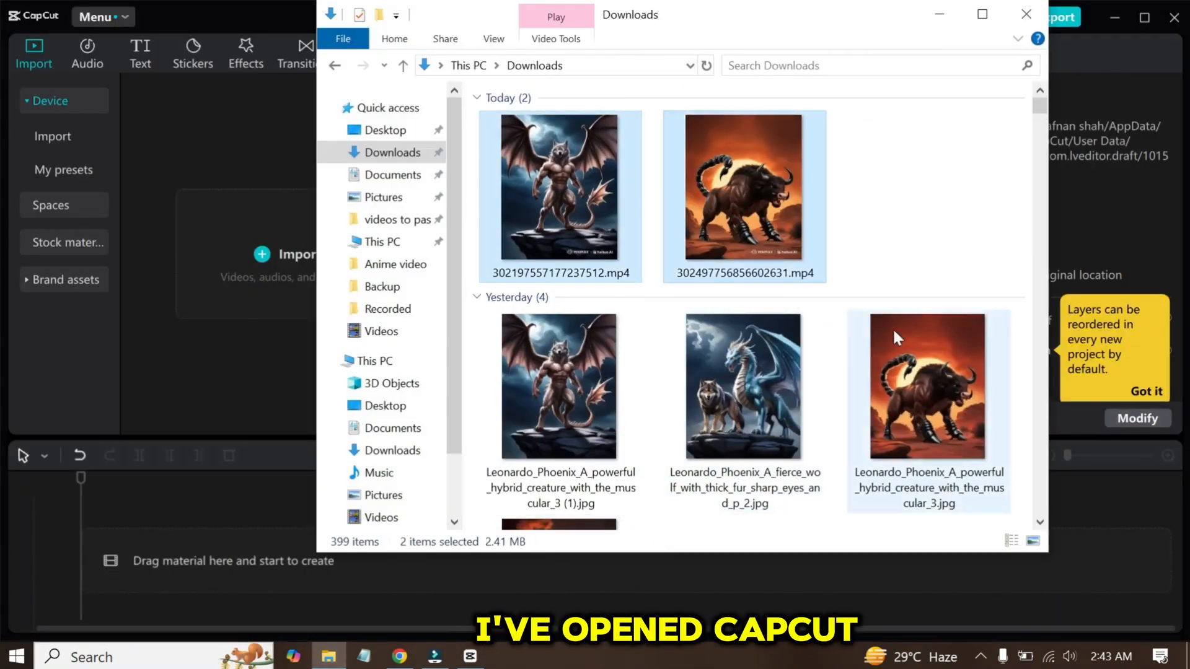
ctrl+click(744, 384)
drag(1040, 105, 1043, 113)
ctrl+click(558, 280)
drag(558, 280, 244, 264)
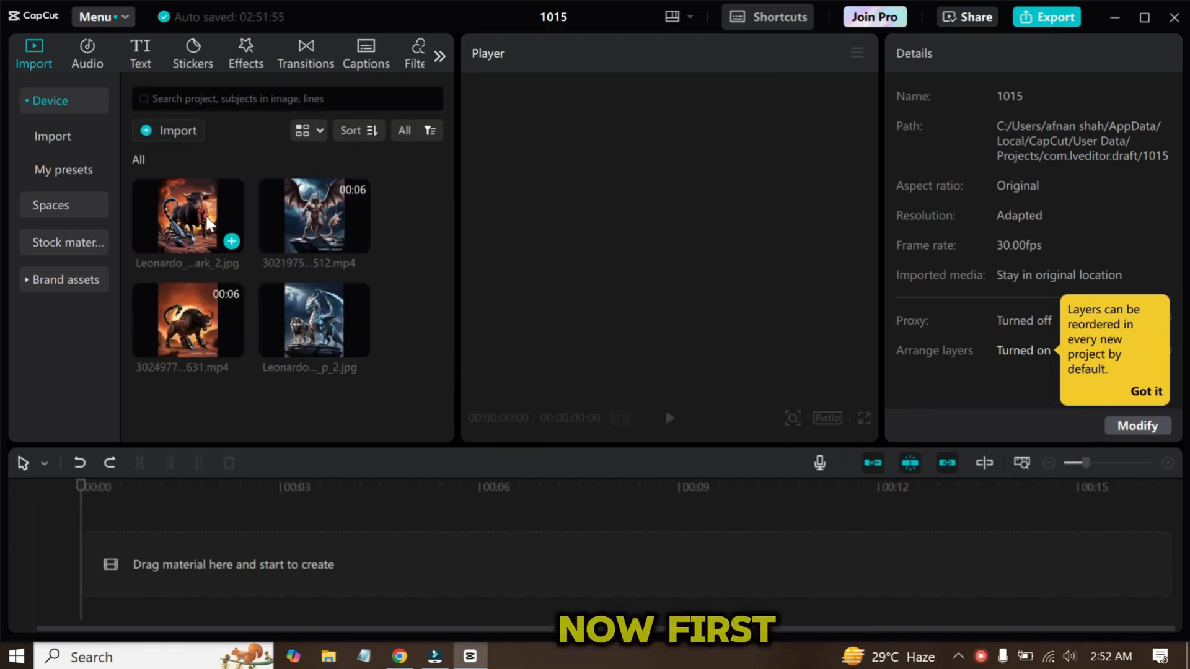
Step: Add the bull and scorpion image to the timeline and place the video 302497756856602631.mp4 directly after it
click(211, 223)
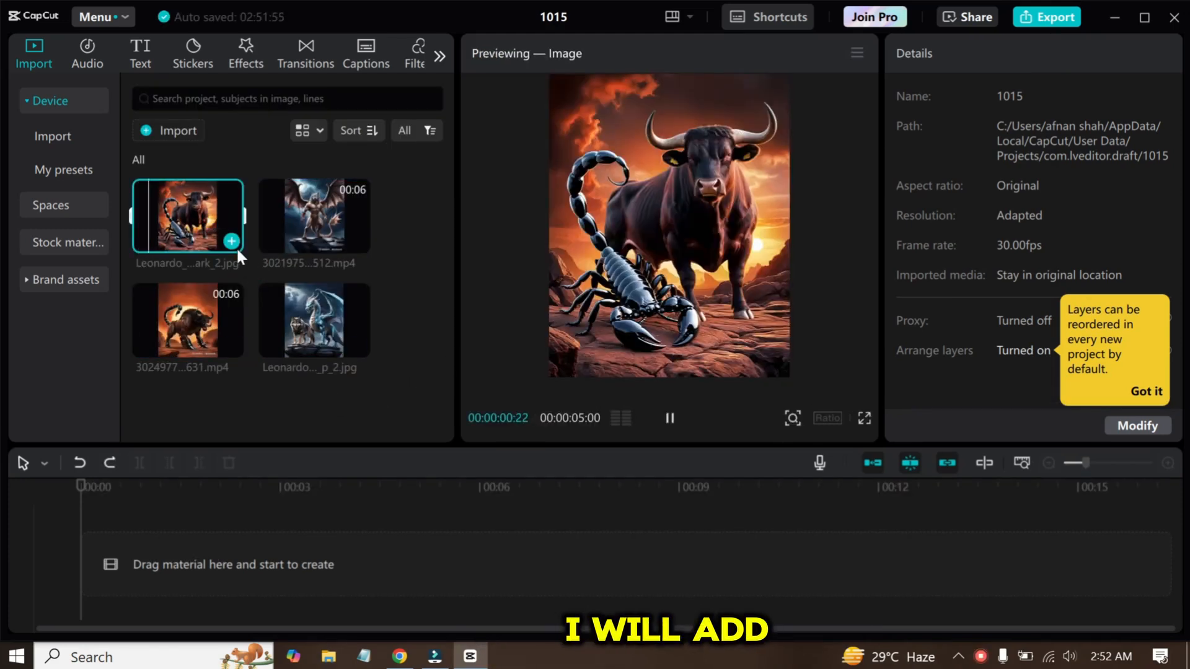
click(231, 241)
drag(530, 520, 534, 577)
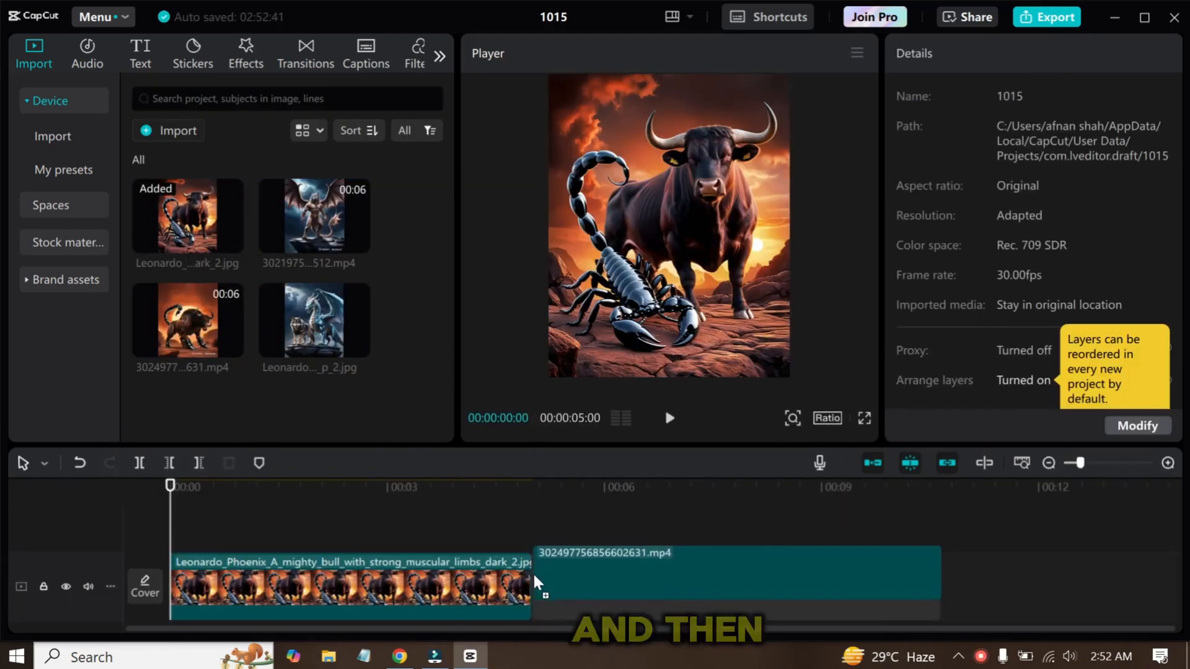
click(507, 587)
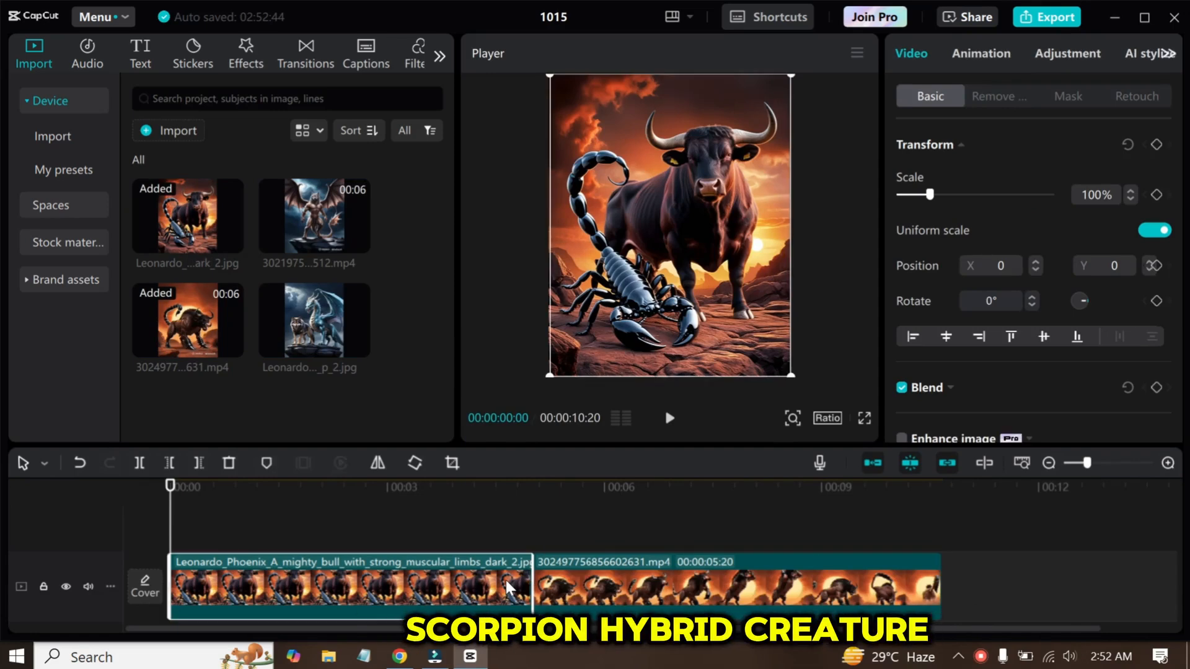
Step: Add the text "SCORPION + BULL" near the upper edge of the image and apply the silver gradient text effect
click(140, 55)
click(199, 175)
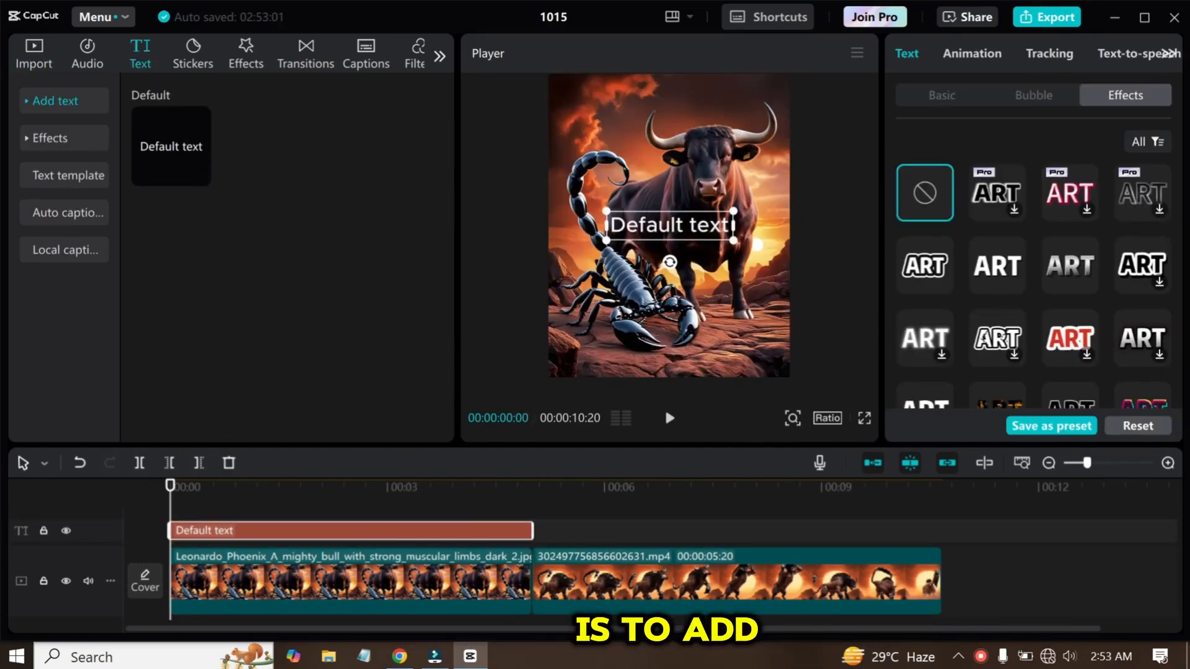
double_click(670, 224)
text(SCORPIO)
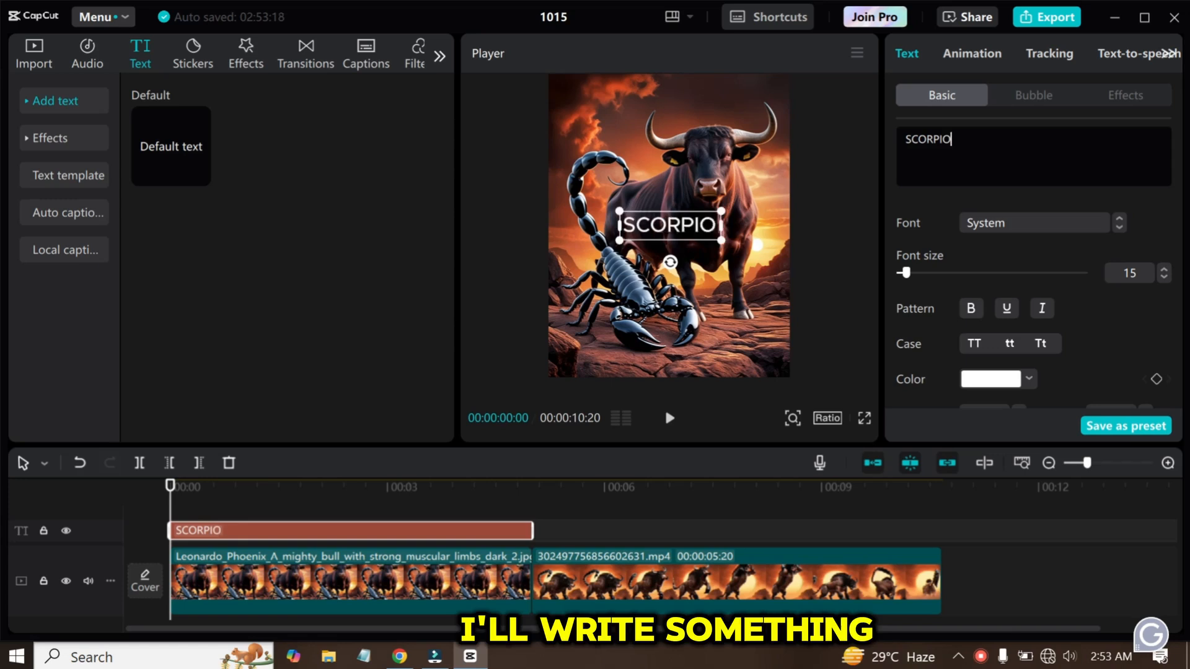
text(N + BULL)
drag(684, 228, 678, 101)
click(1125, 95)
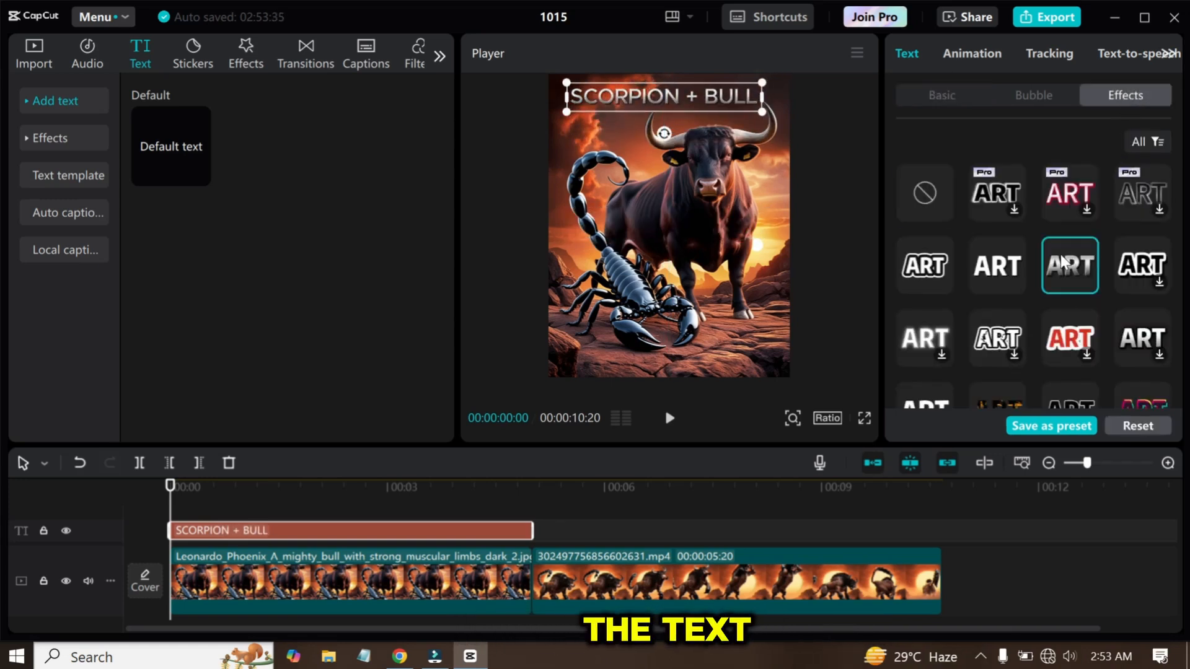
Step: Add a transition between the bull and scorpion image and the hybrid video, and play back the sequence
click(347, 582)
click(306, 54)
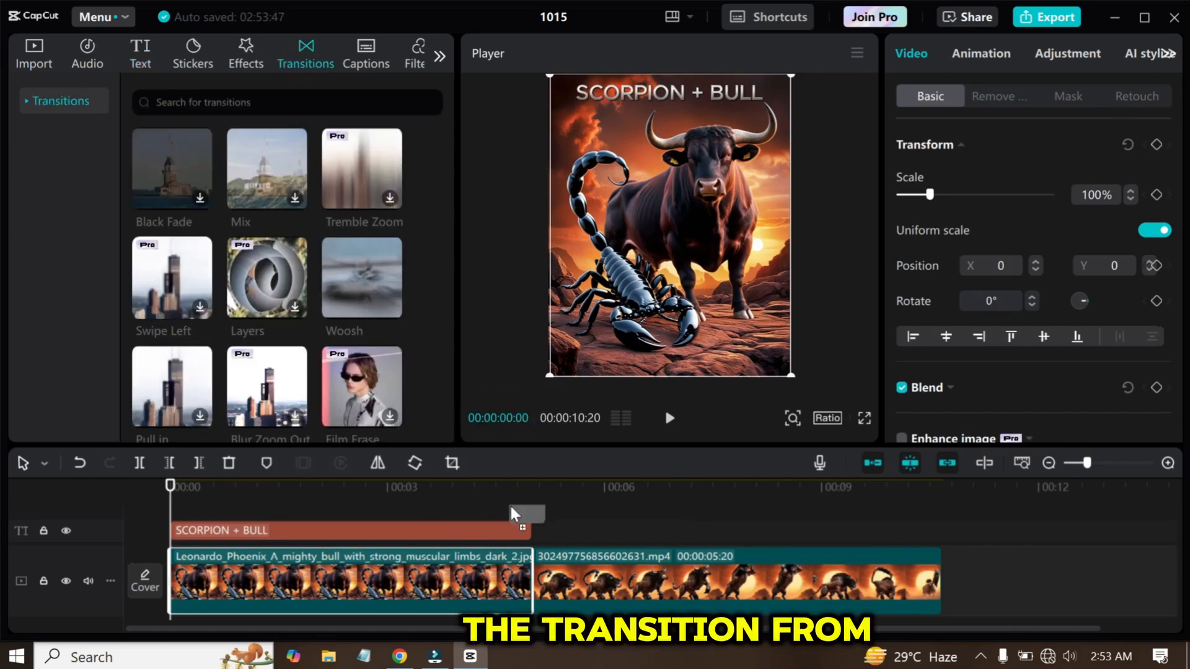
drag(511, 513, 532, 580)
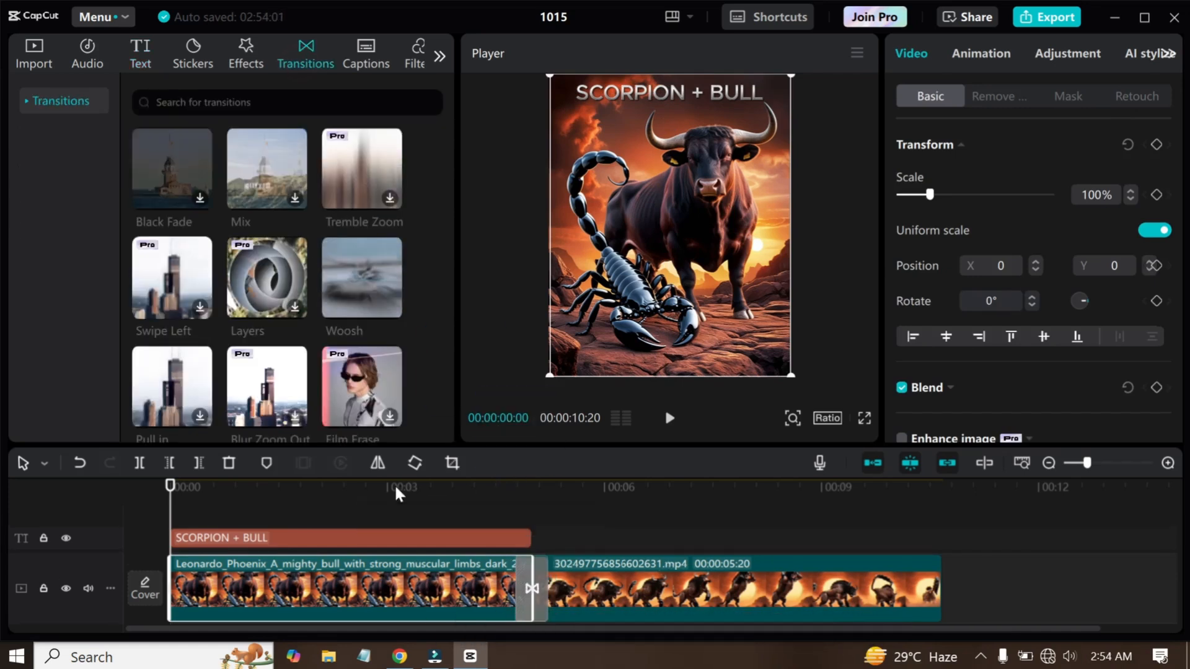
key(space)
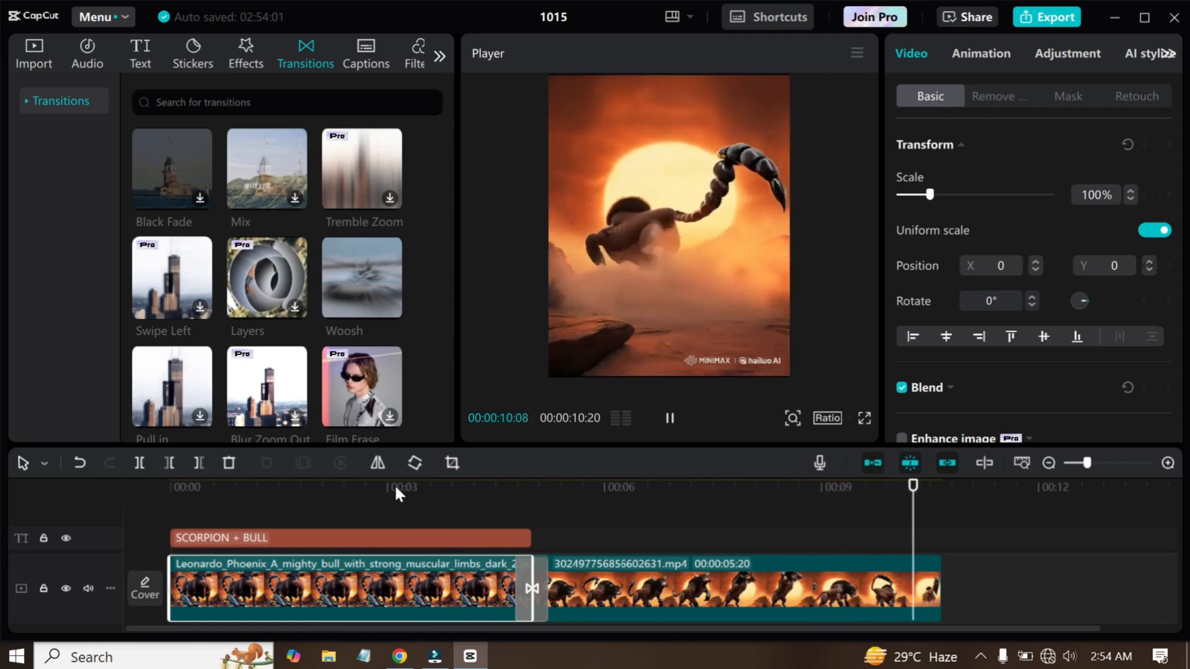
Step: Set the playback speed of the bull-and-scorpion hybrid video to 0.7x and play it back from the transition
click(664, 406)
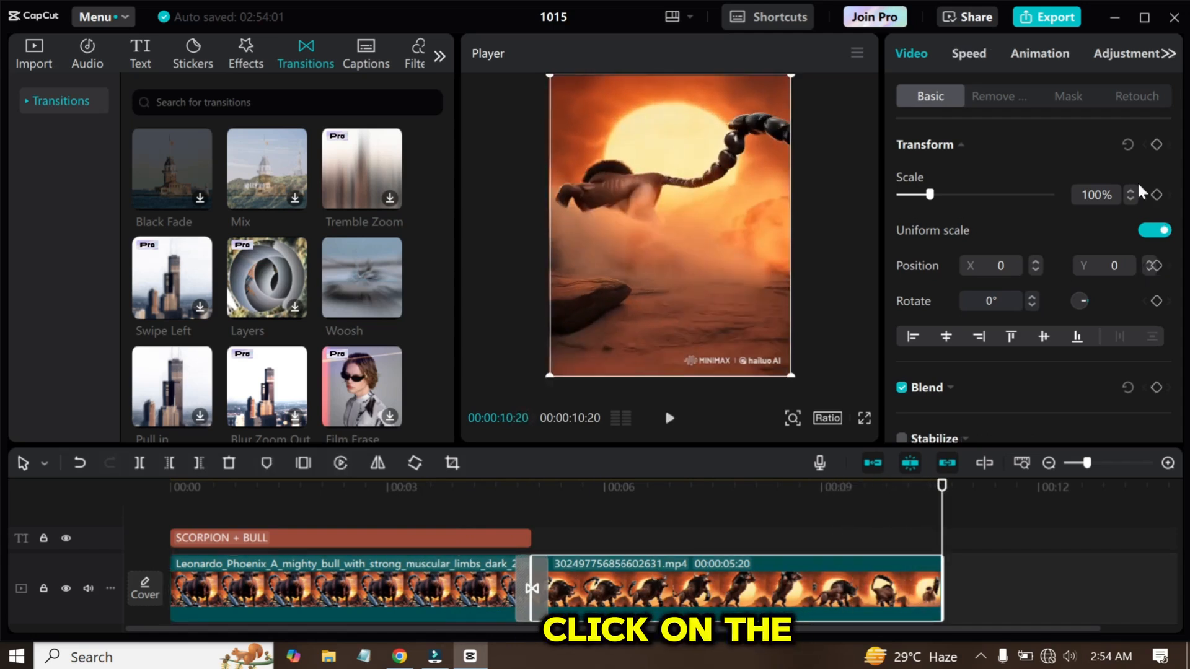
click(969, 54)
click(1165, 176)
click(1164, 176)
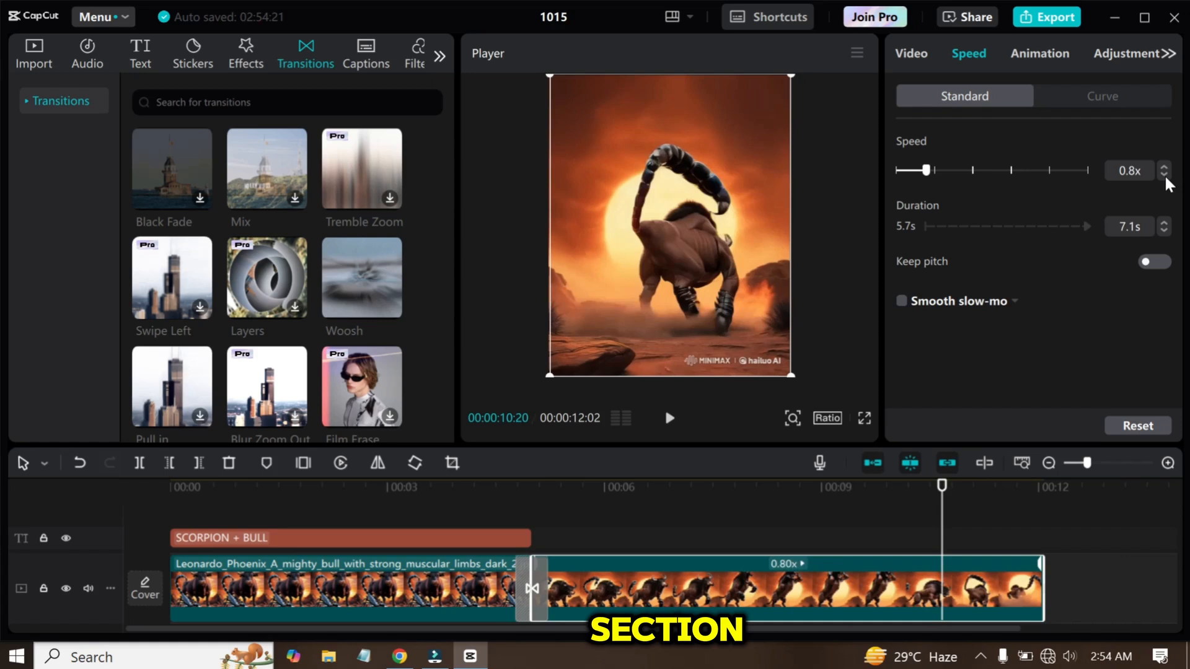
click(1164, 176)
click(532, 493)
key(space)
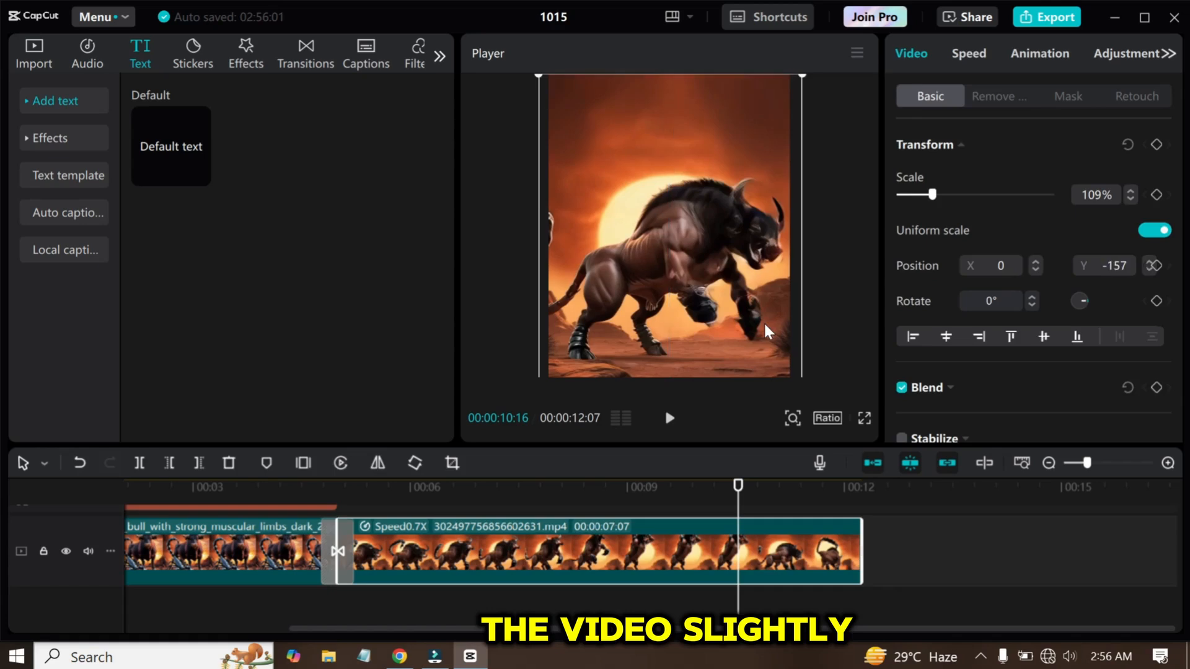
Step: Play back the bull-and-scorpion hybrid video and the transition into the wolf-and-dragon hybrid video
click(340, 505)
key(space)
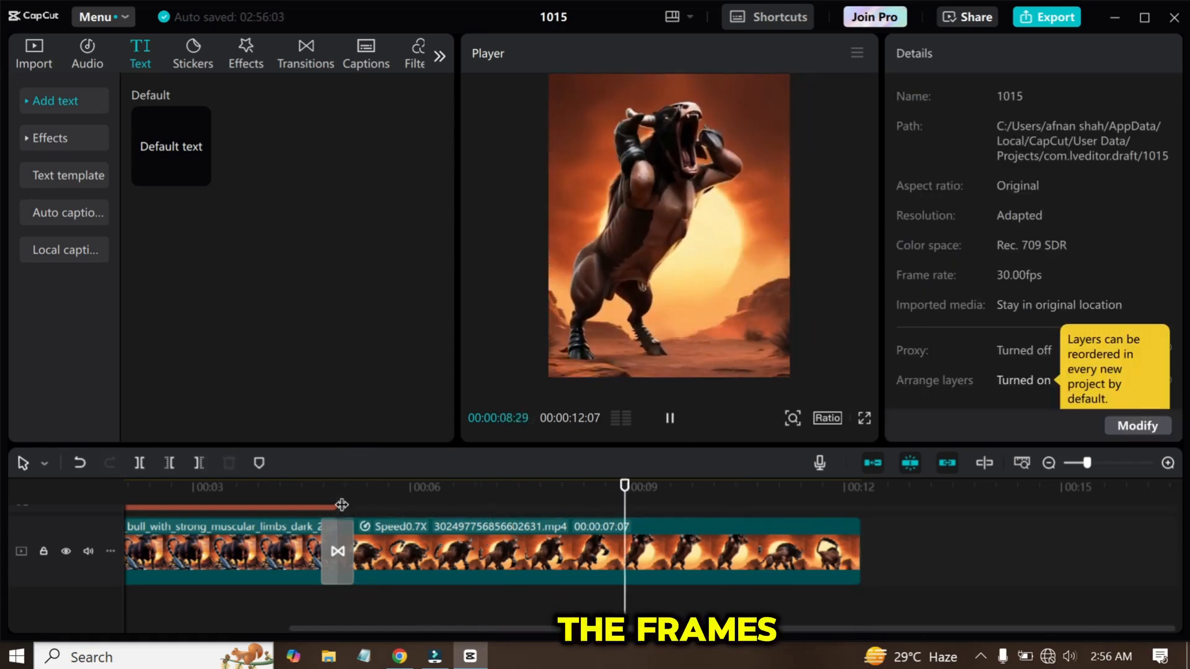
key(space)
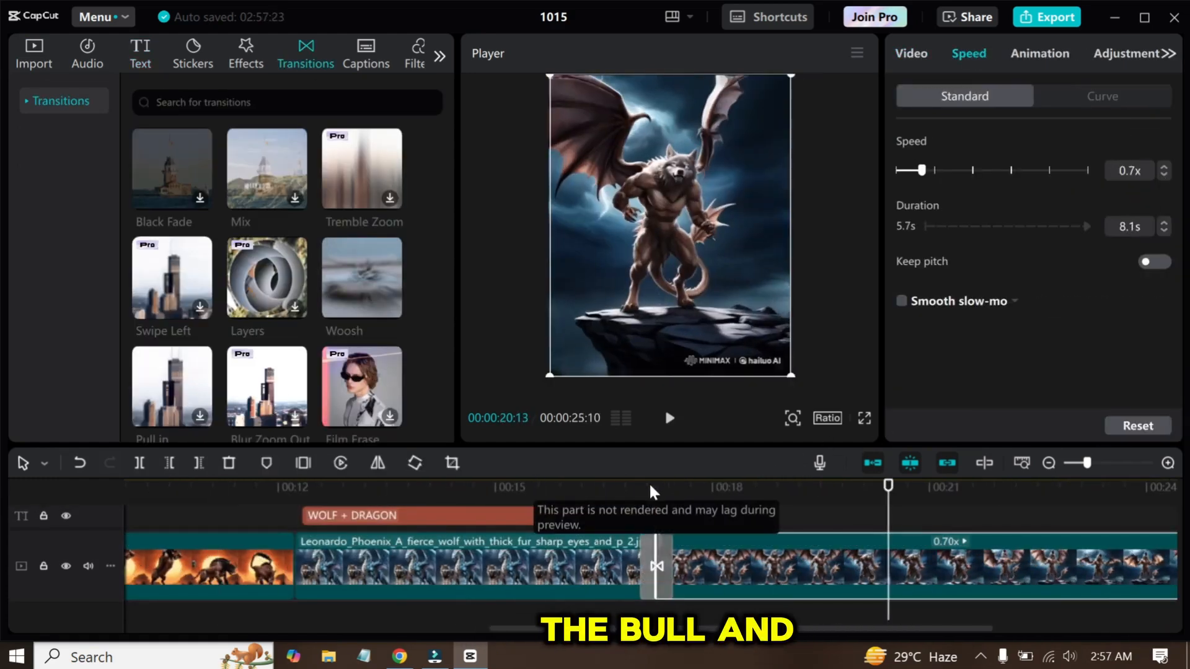
click(613, 487)
key(space)
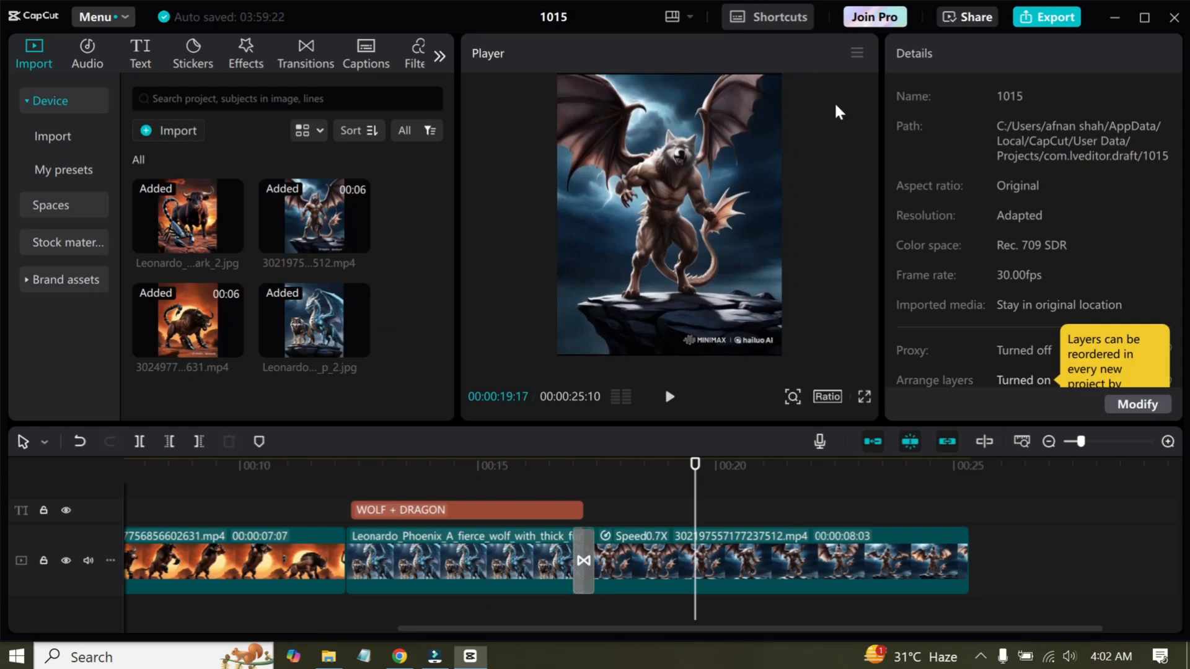
Step: Switch to the web browser, search for "pixabay" in a new tab and open Pixabay's Music page
click(715, 220)
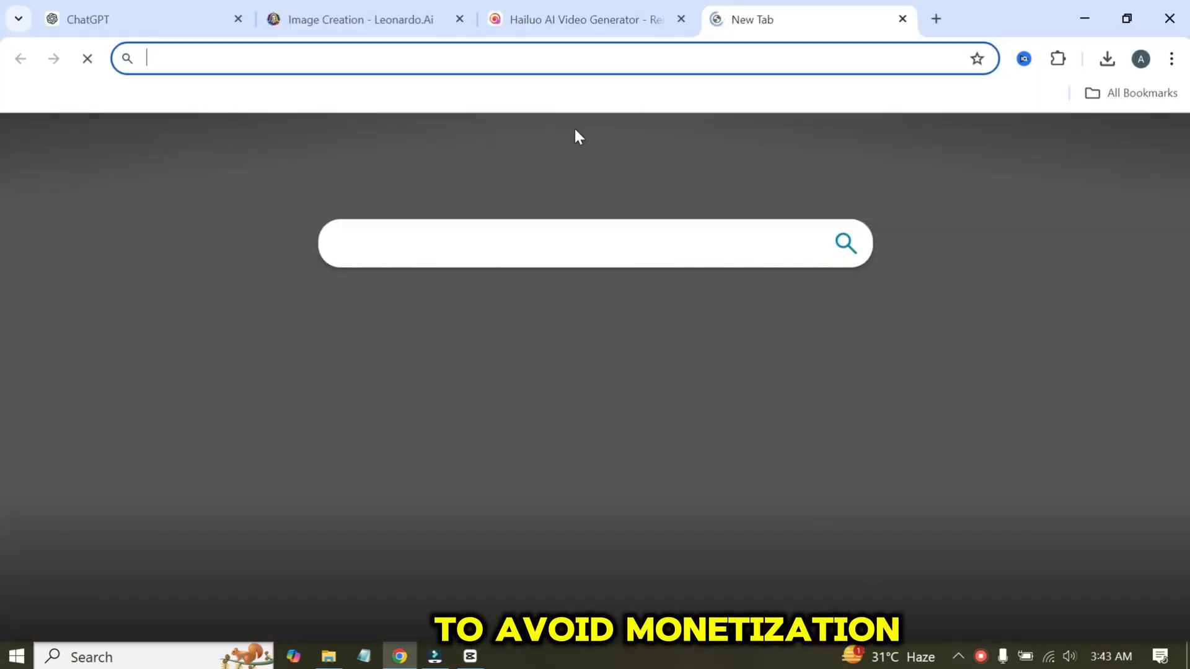
text(pixabay)
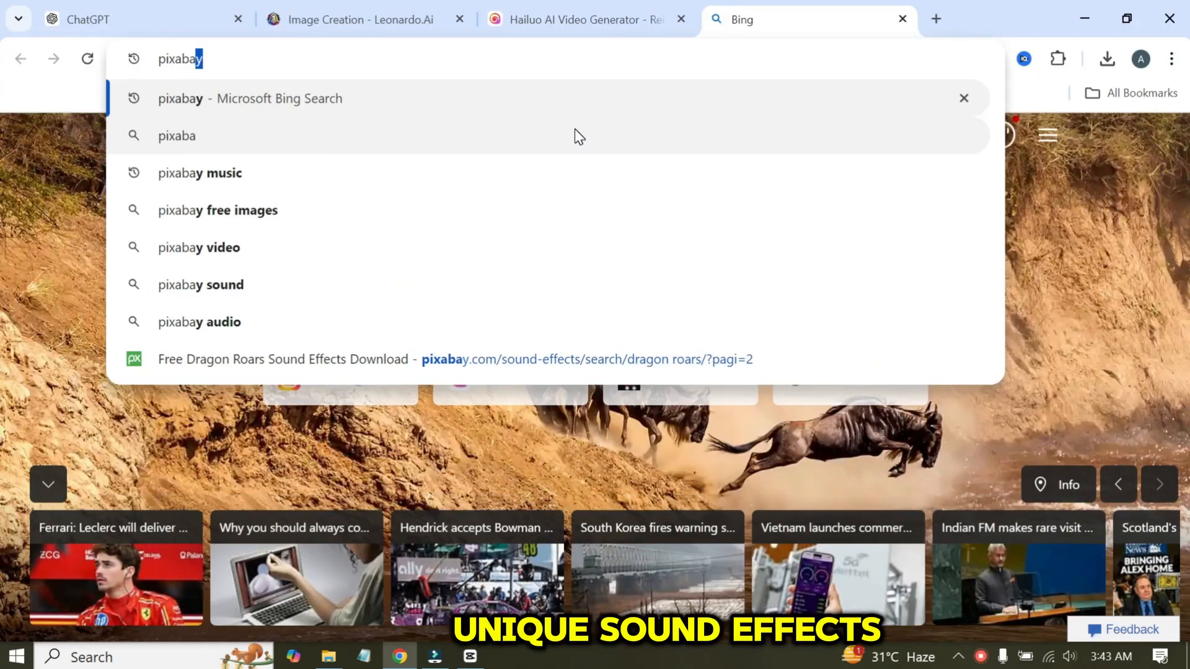
key(Return)
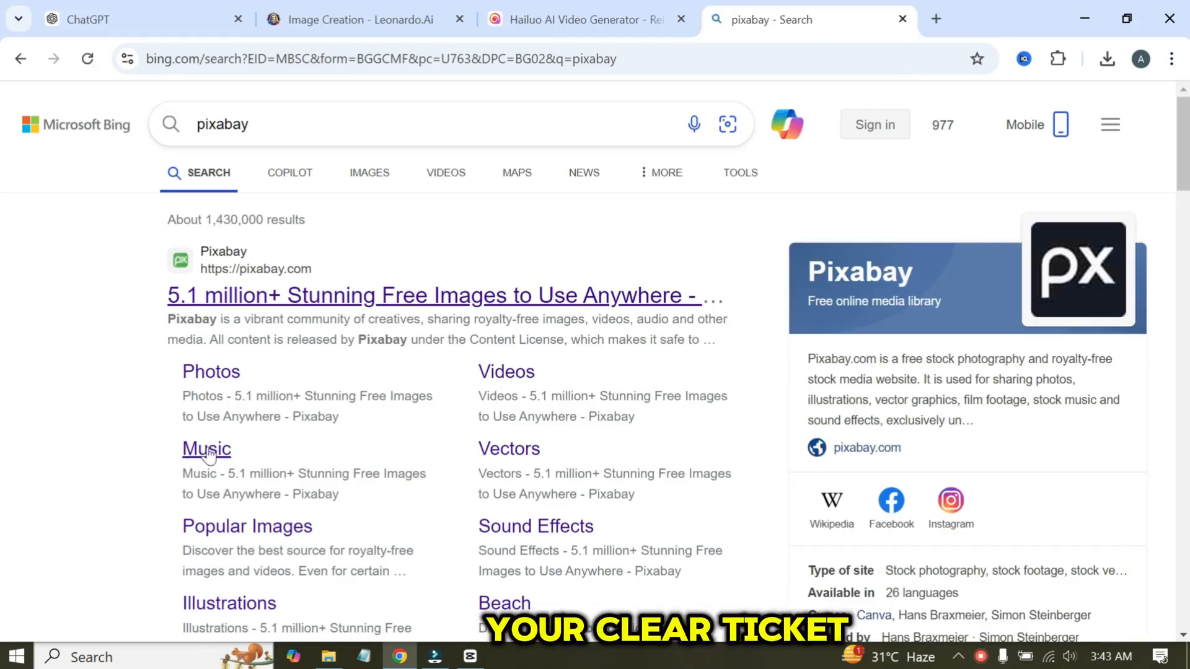
click(206, 457)
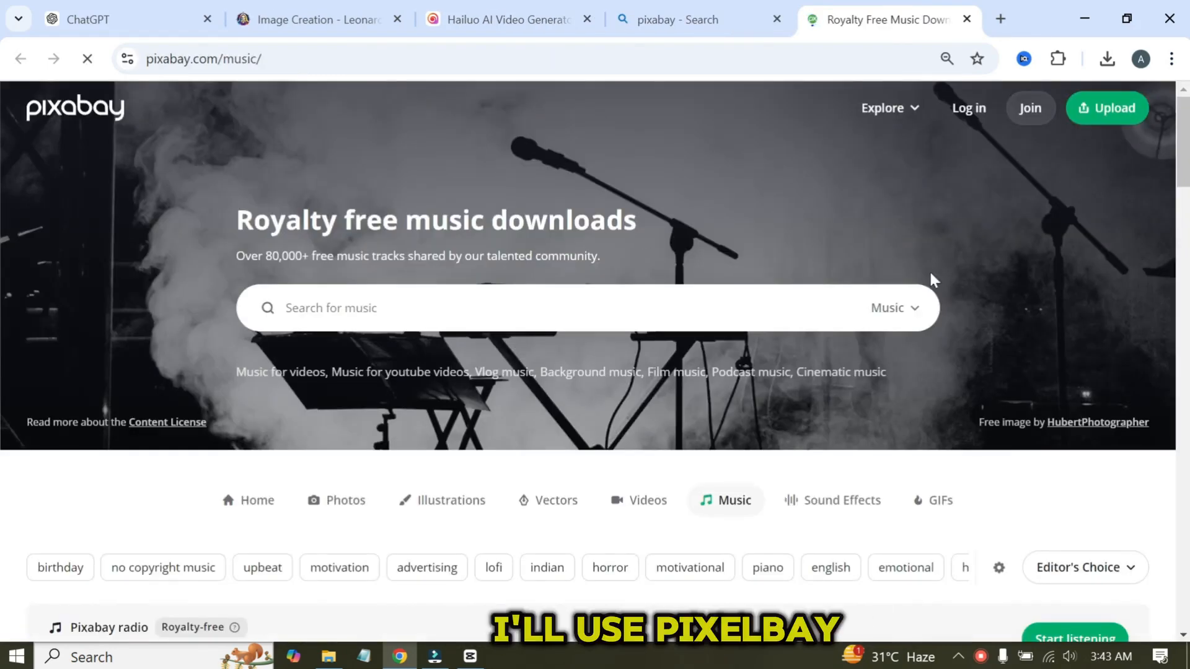
Step: Change the Pixabay search category to Sound Effects and search for "creatures"
click(893, 313)
click(841, 588)
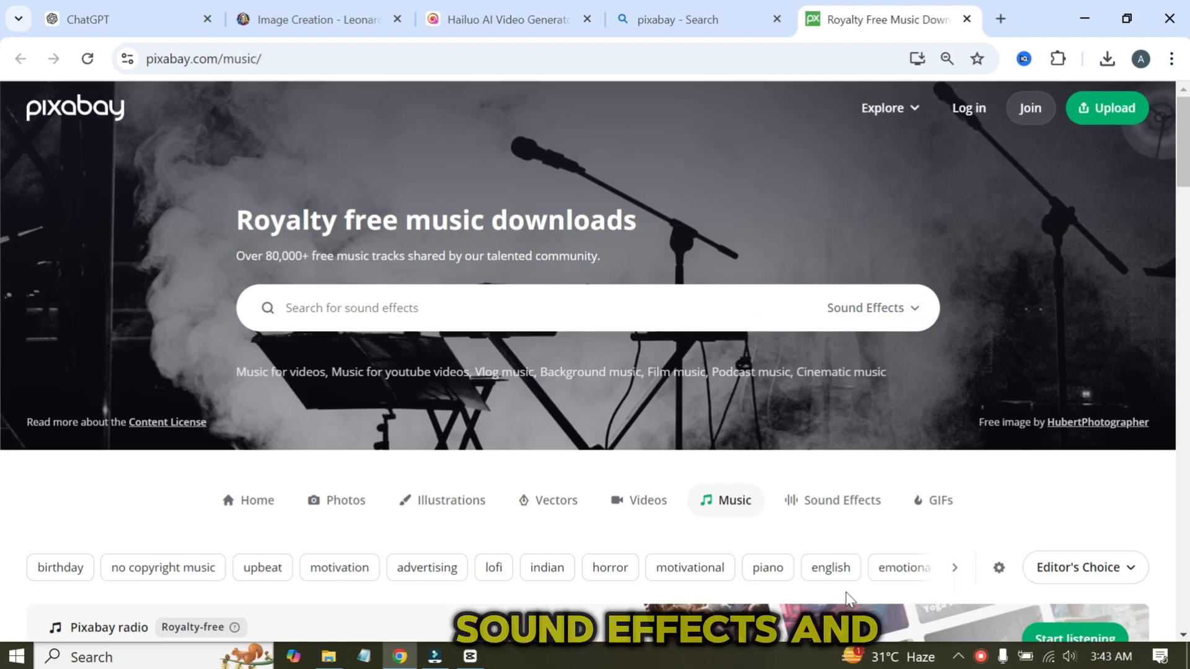
text(creatures)
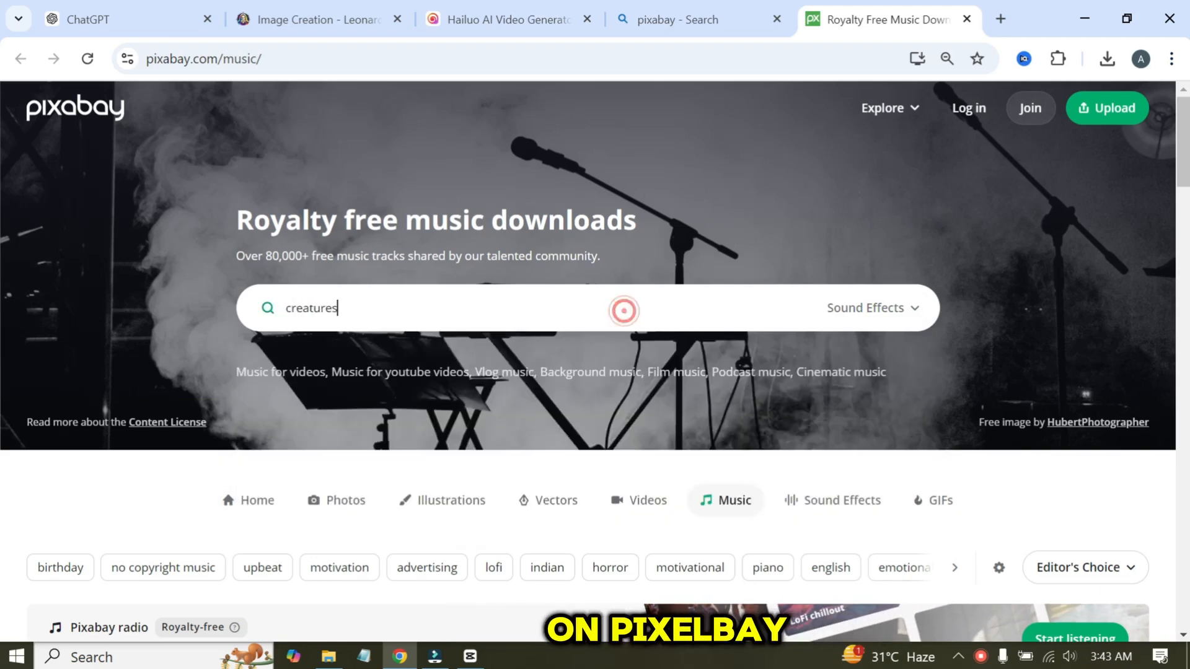
key(Return)
scroll(627, 319, down, 4)
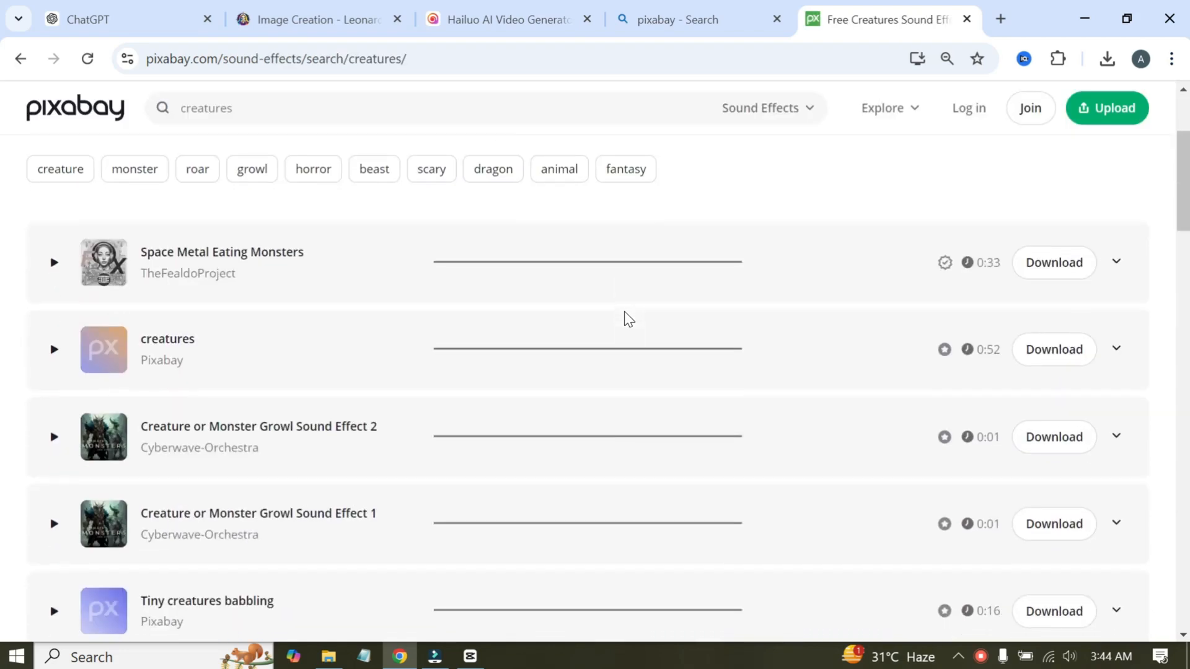
Step: Preview the creature growl and Monster Howl sound effects, and download Monster Howl
click(52, 412)
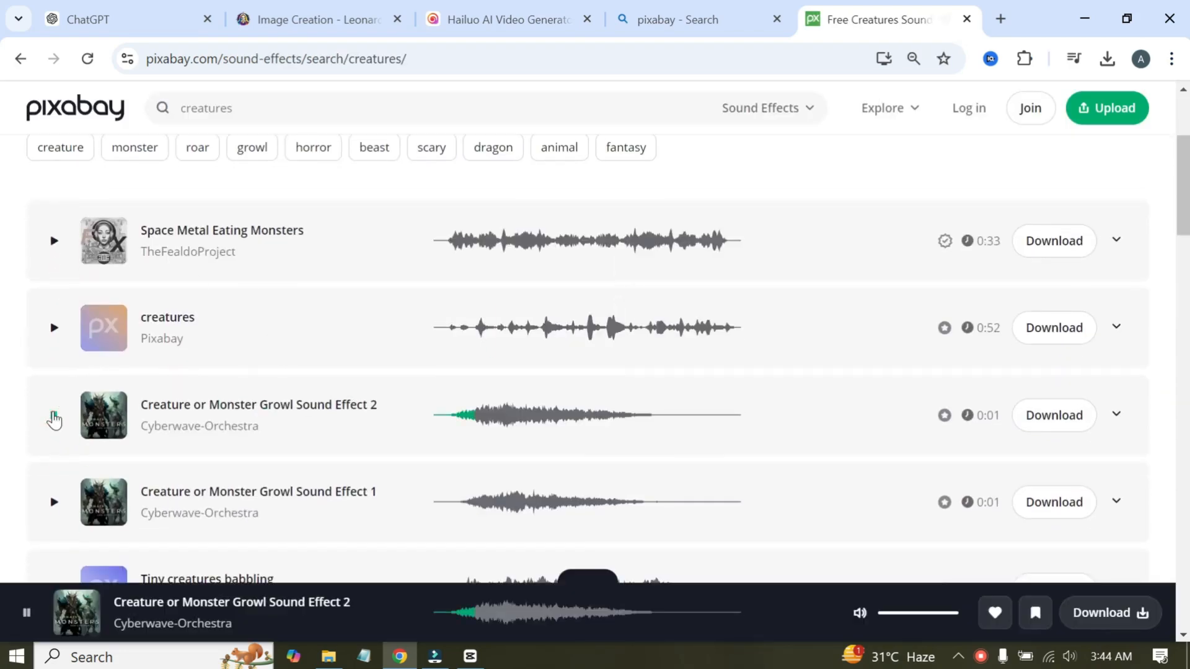
scroll(97, 404, down, 3)
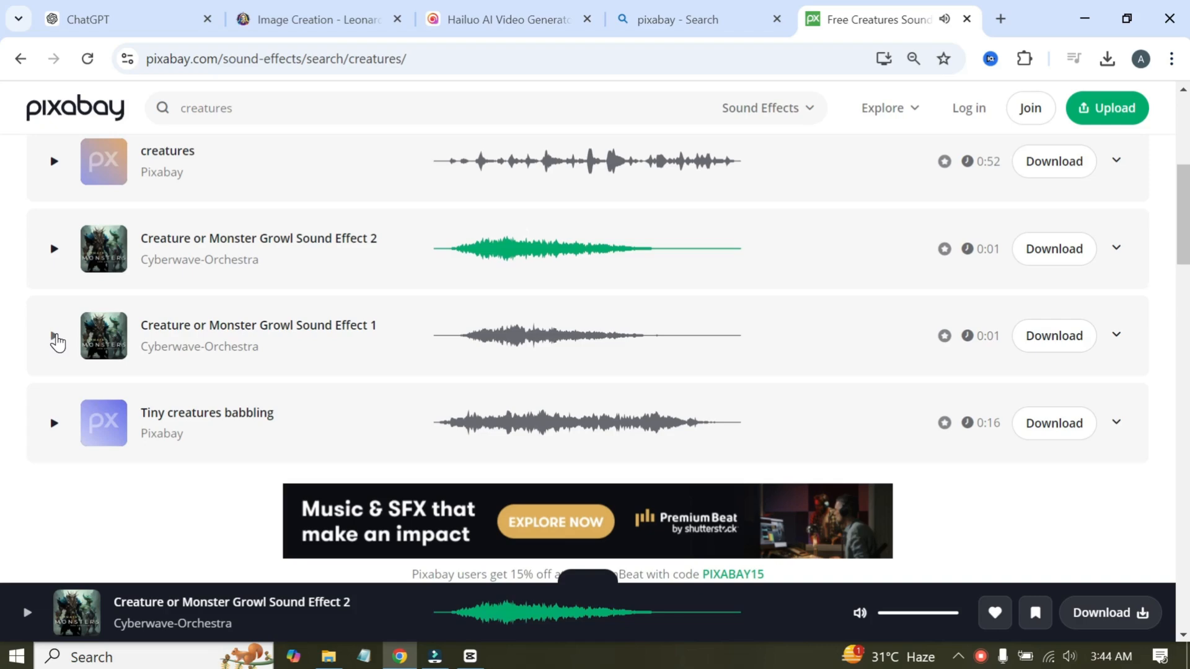
scroll(106, 385, down, 10)
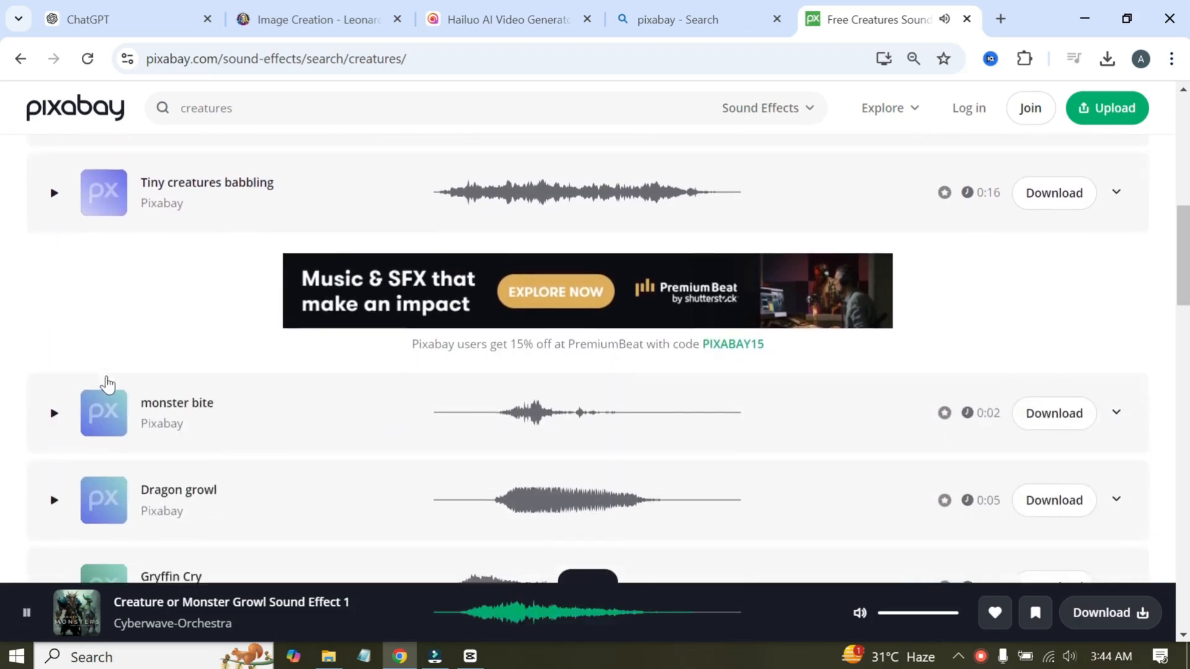
scroll(106, 385, down, 10)
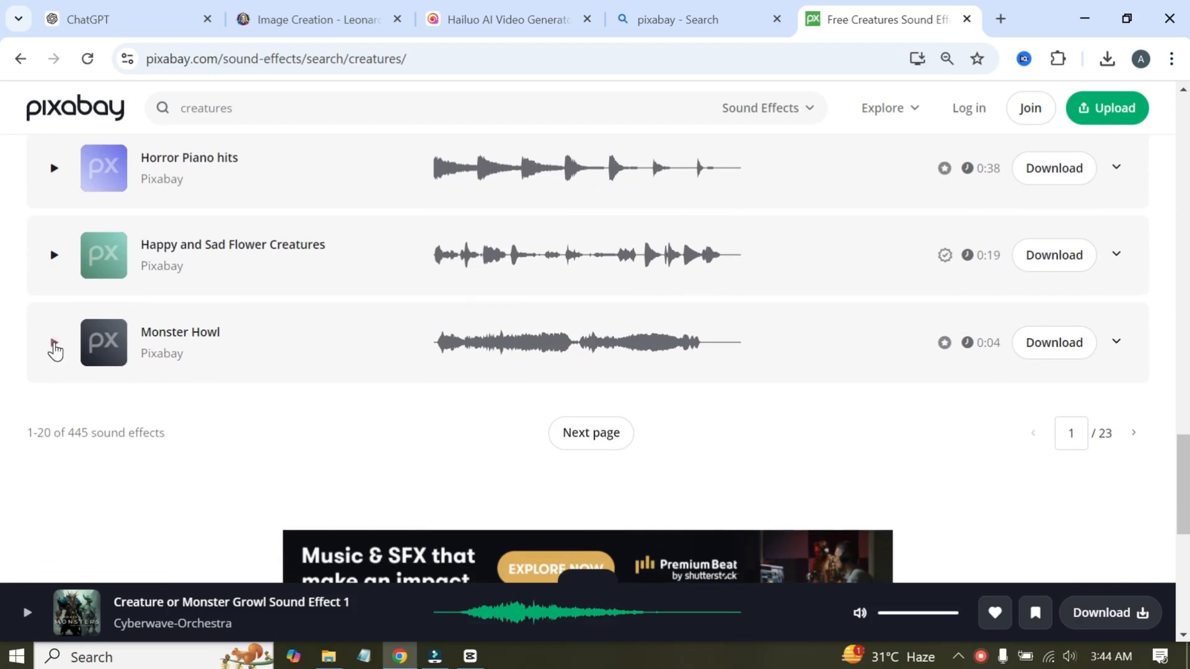
click(55, 344)
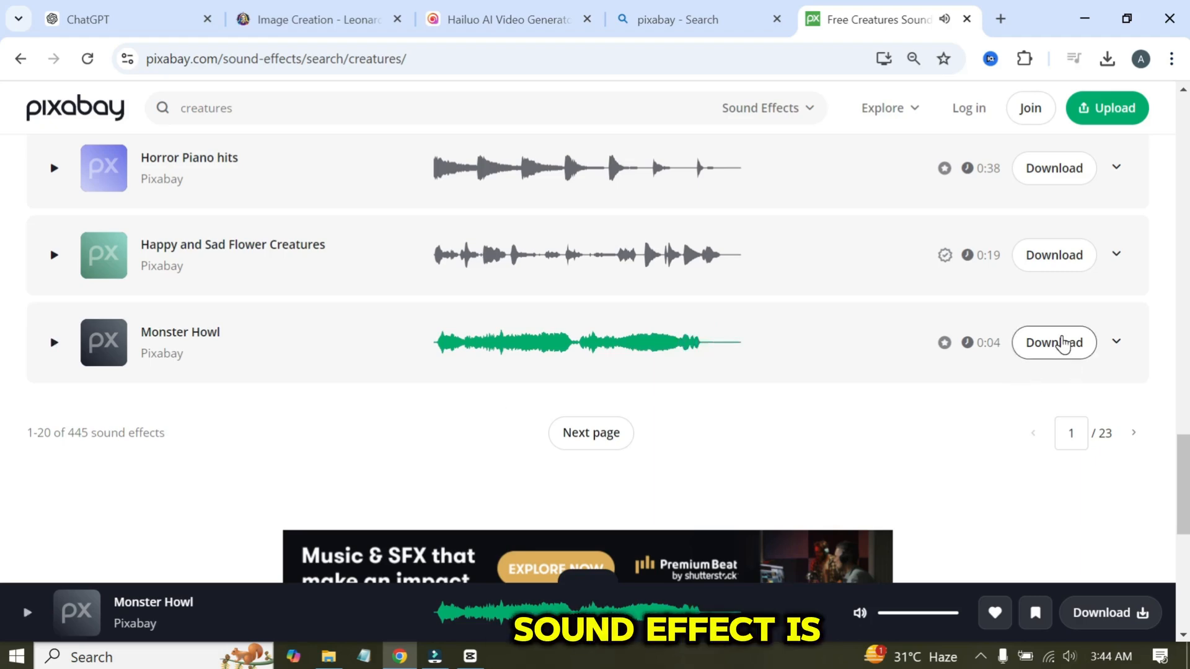
click(1063, 343)
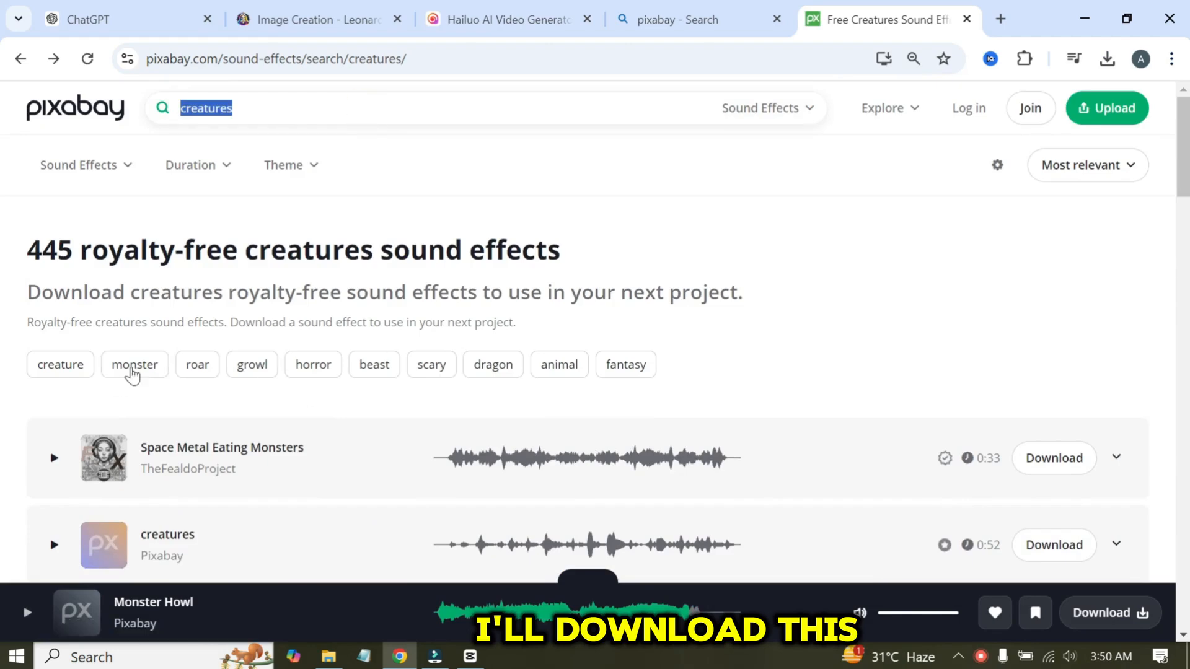
Step: Search the Pixabay sound effects for "dragon roars" and go to the Dragon Roar entries
text(dragon roars)
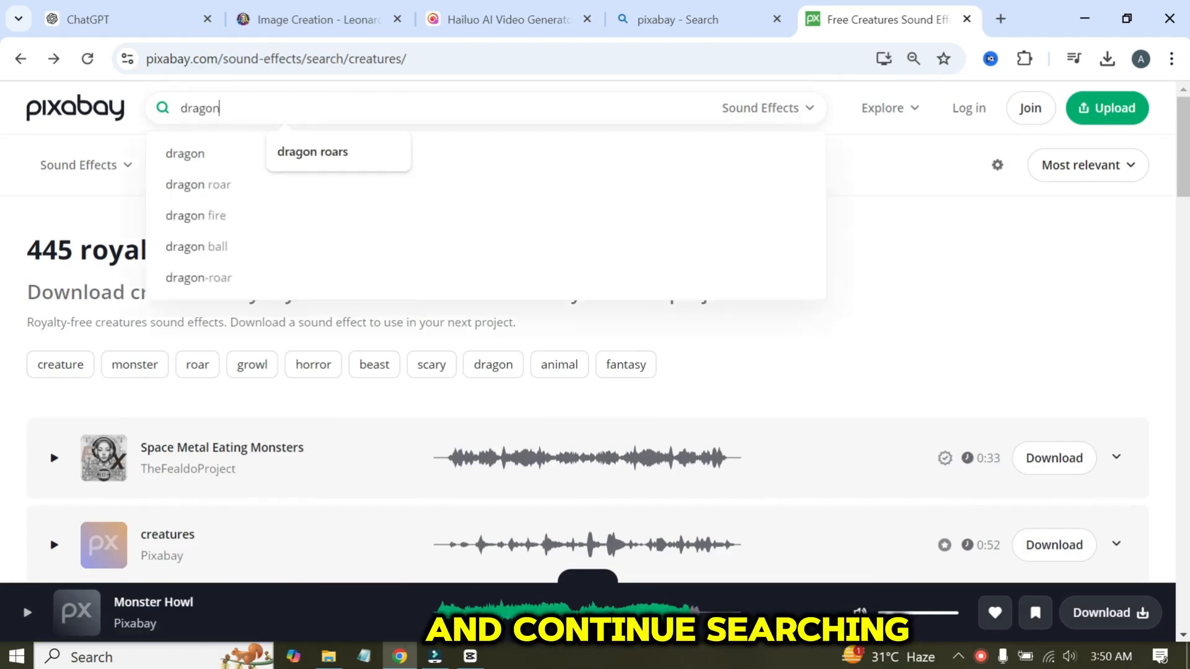
key(Return)
scroll(188, 370, down, 2)
scroll(187, 371, down, 4)
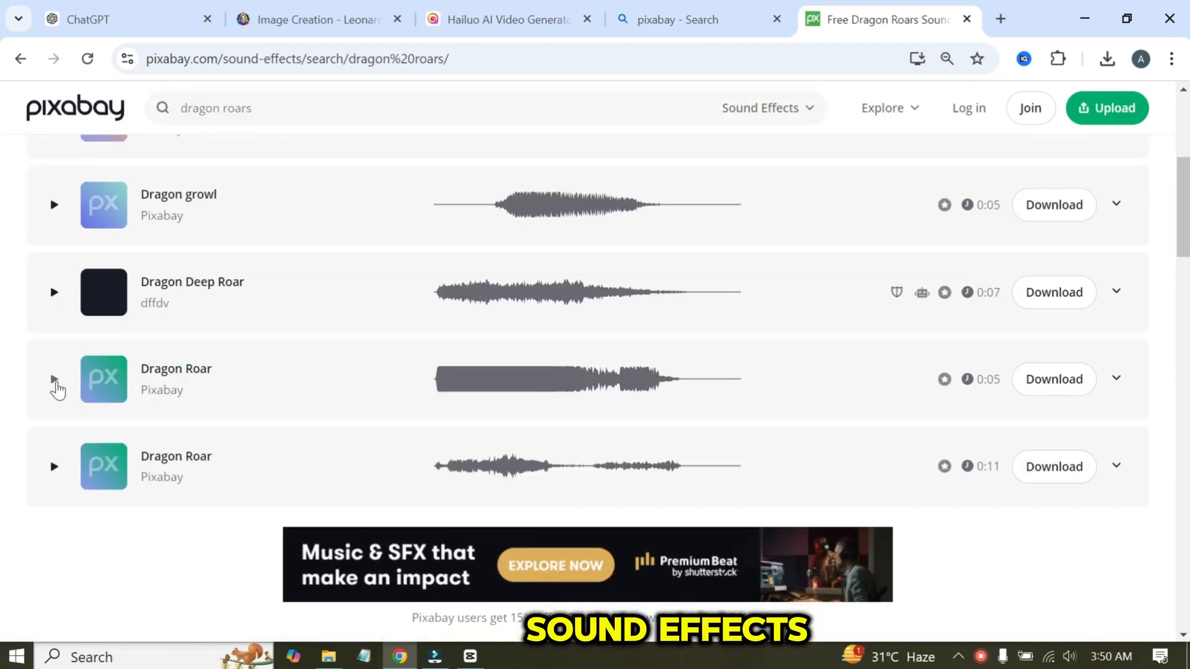
Step: Preview the two Dragon Roar sound effects, 0:05 and 0:11 long, and download them
click(54, 379)
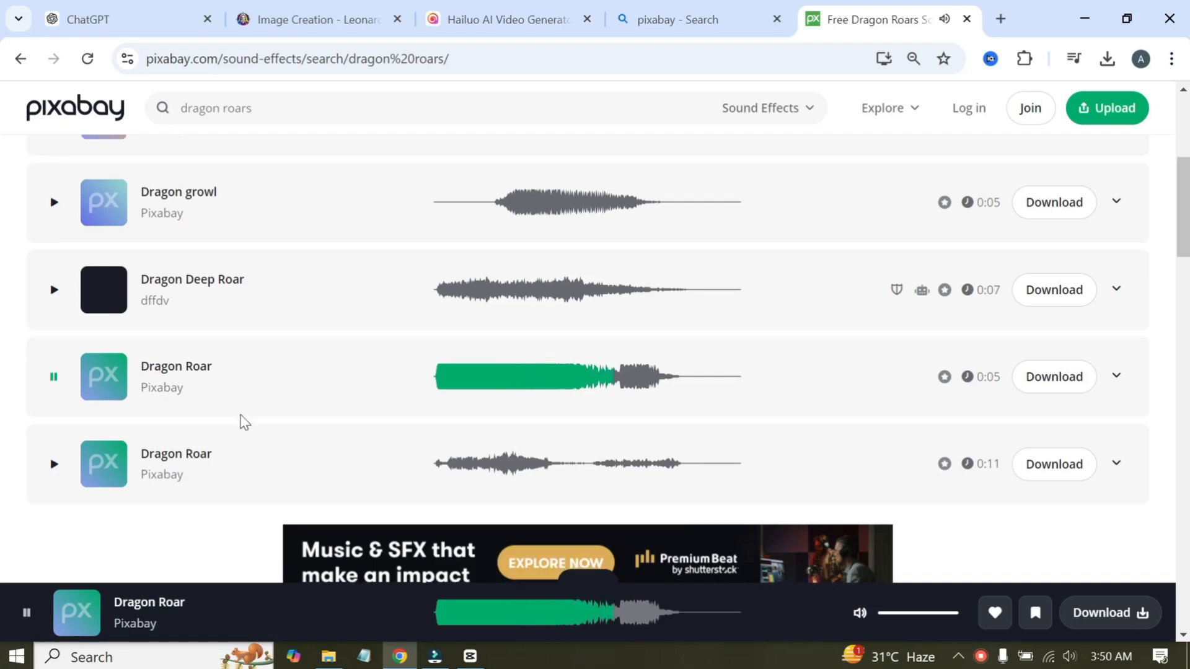
scroll(242, 424, down, 1)
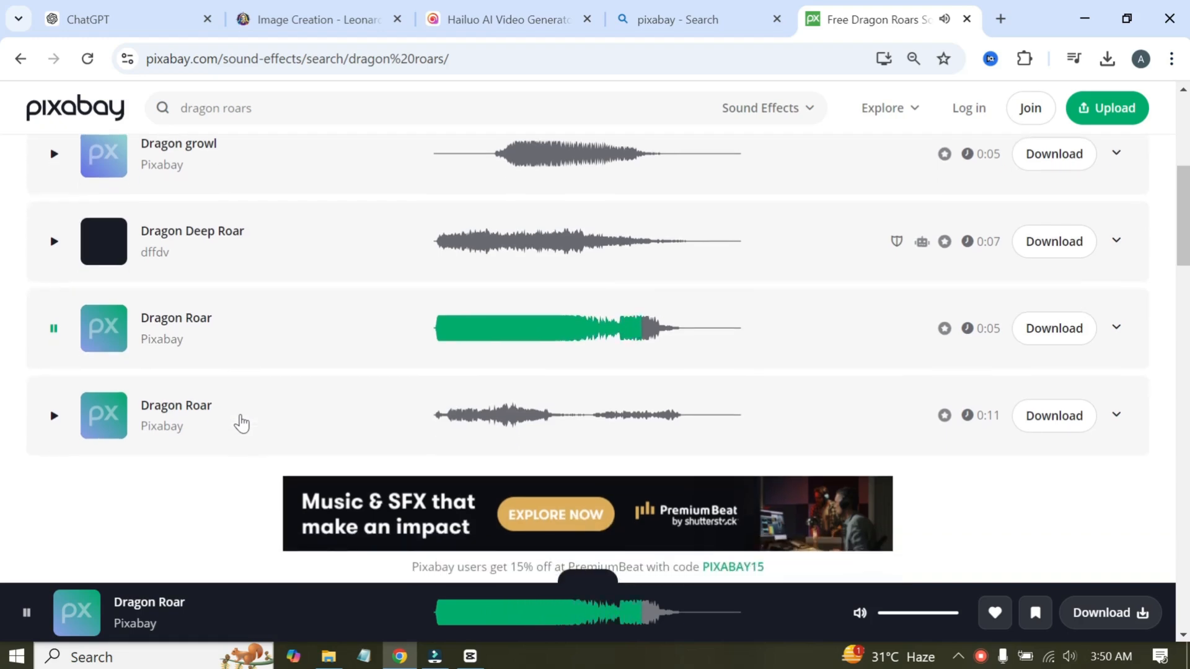
click(52, 416)
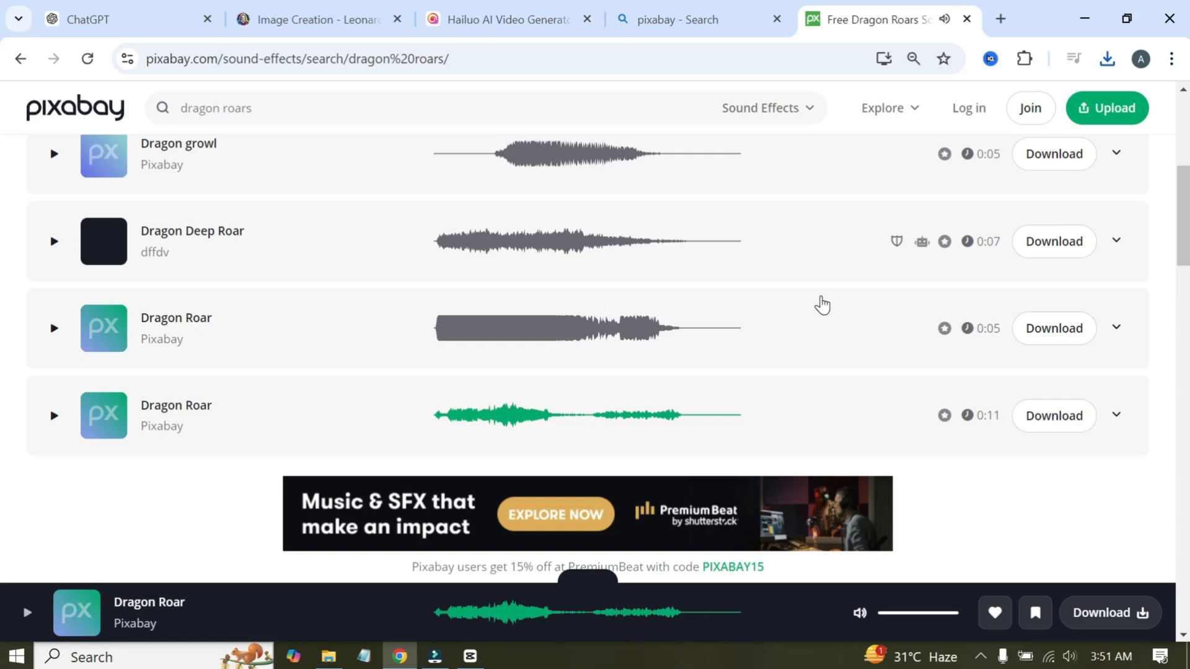
click(1046, 416)
click(823, 296)
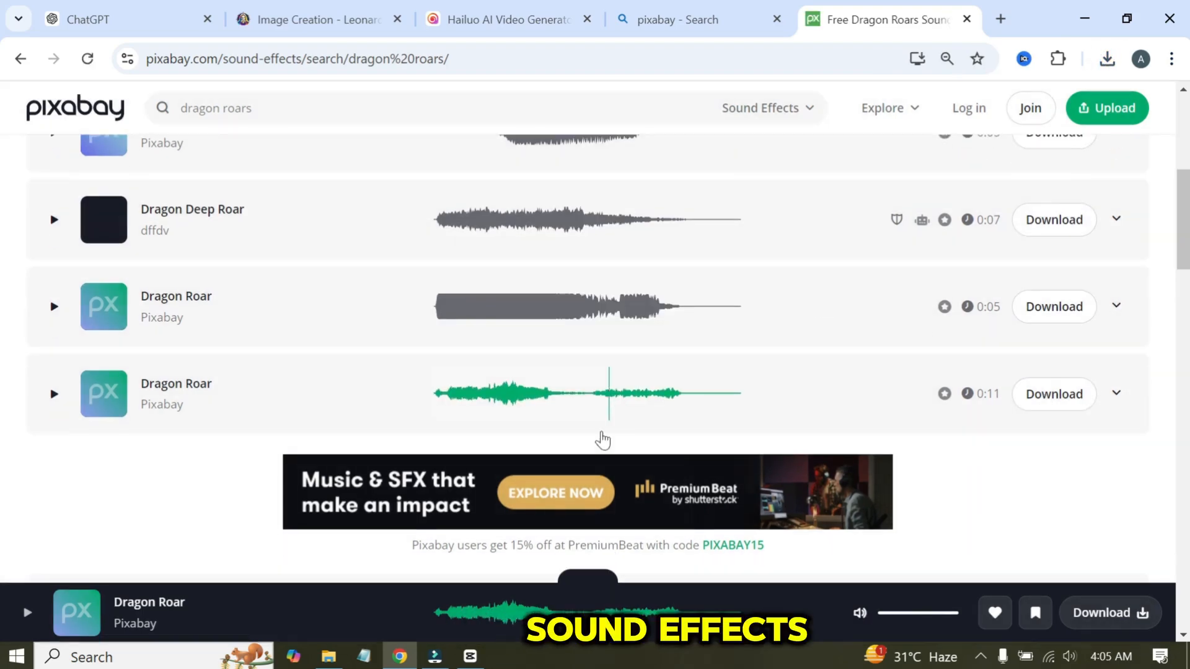
Step: Import the two dragon-roar MP3 files and monster-howl-85304.mp3 from Downloads into the CapCut project
click(329, 656)
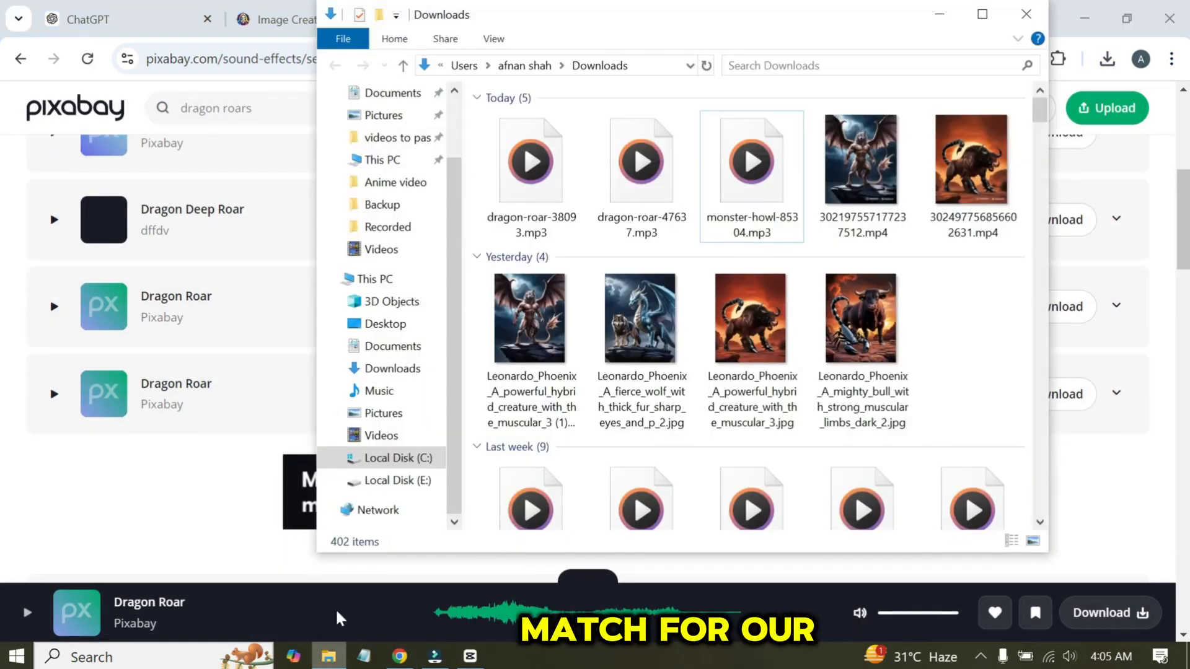
click(486, 186)
shift+click(754, 196)
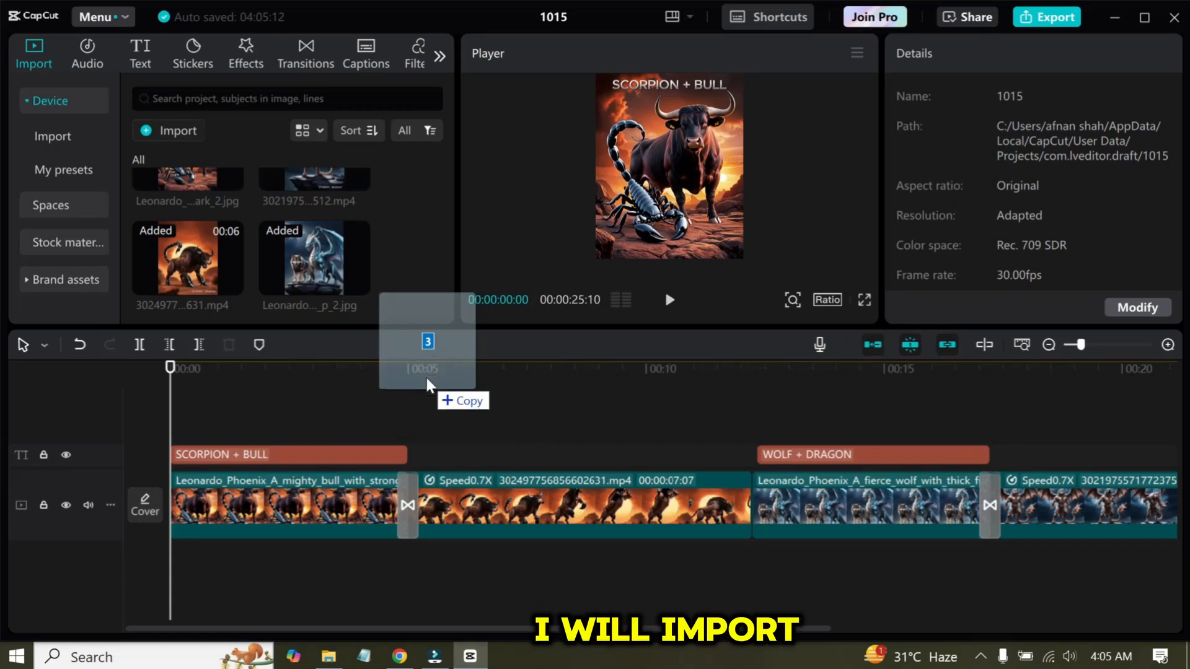
drag(425, 340, 357, 249)
Step: Place monster-howl-85304.mp3 at the start of the bull-and-scorpion hybrid video and dragon-roar-38093.mp3 on a second audio track, overlapping the howl's end
click(200, 217)
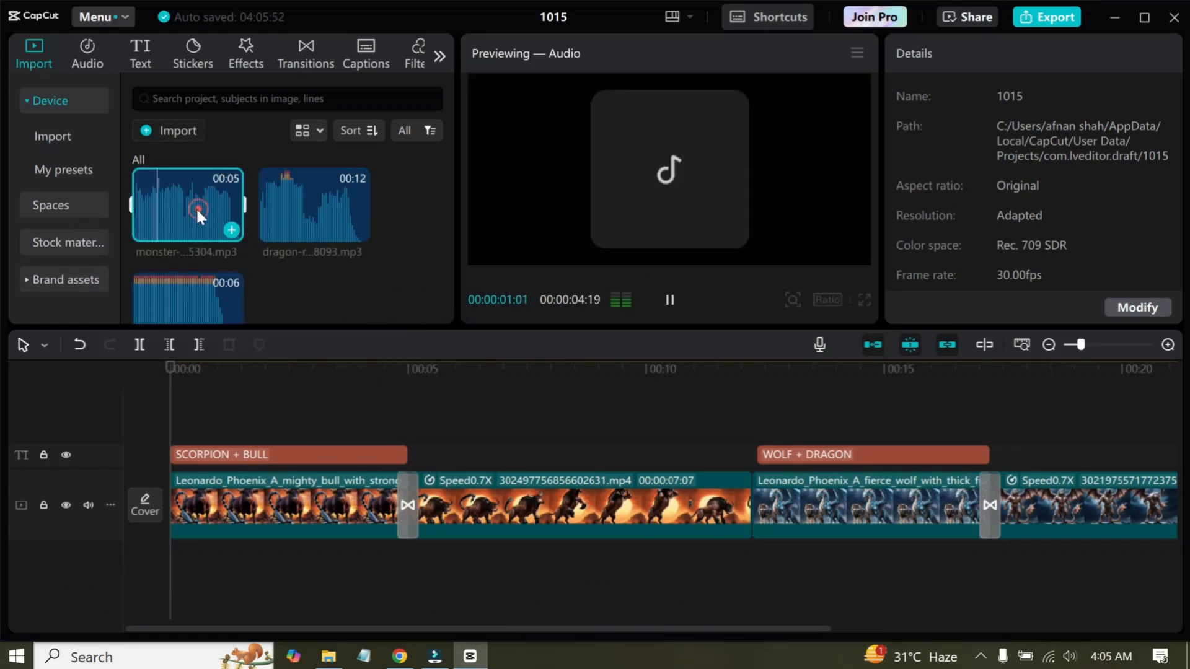
drag(196, 207, 411, 575)
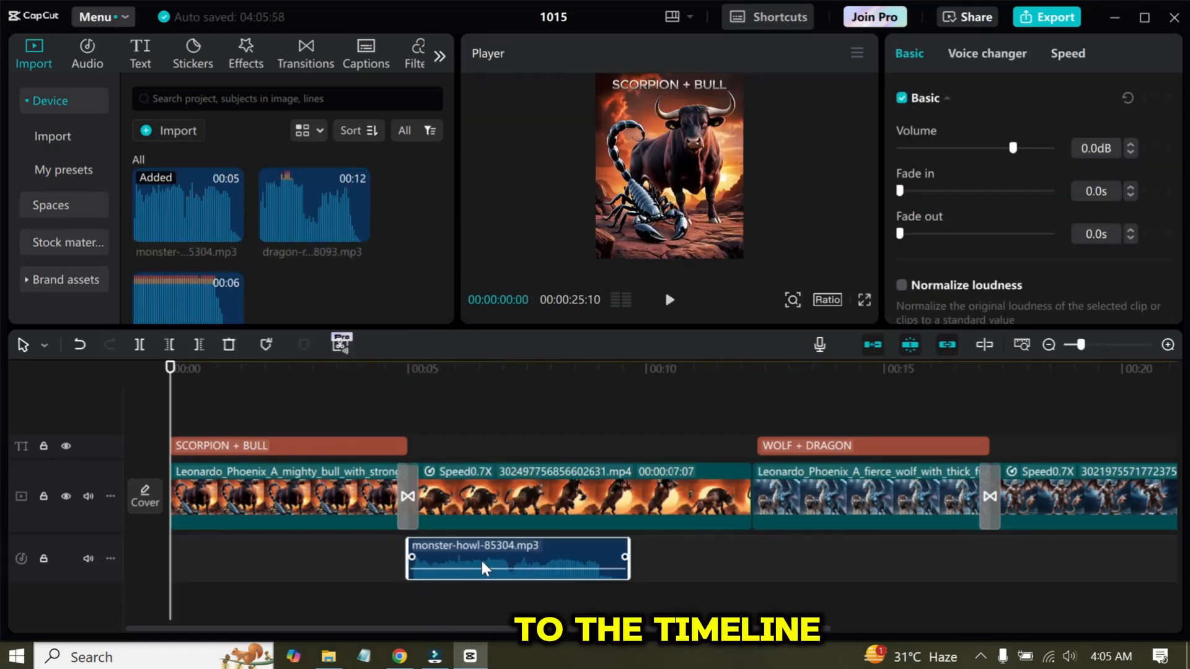
click(308, 212)
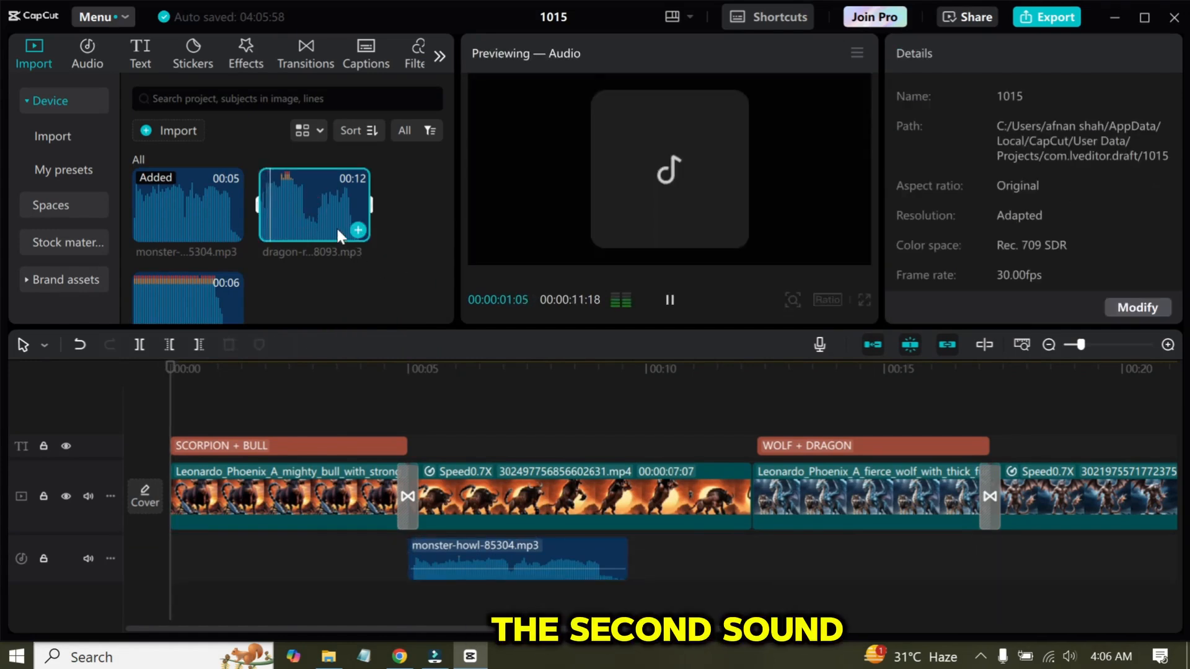
drag(558, 484, 568, 611)
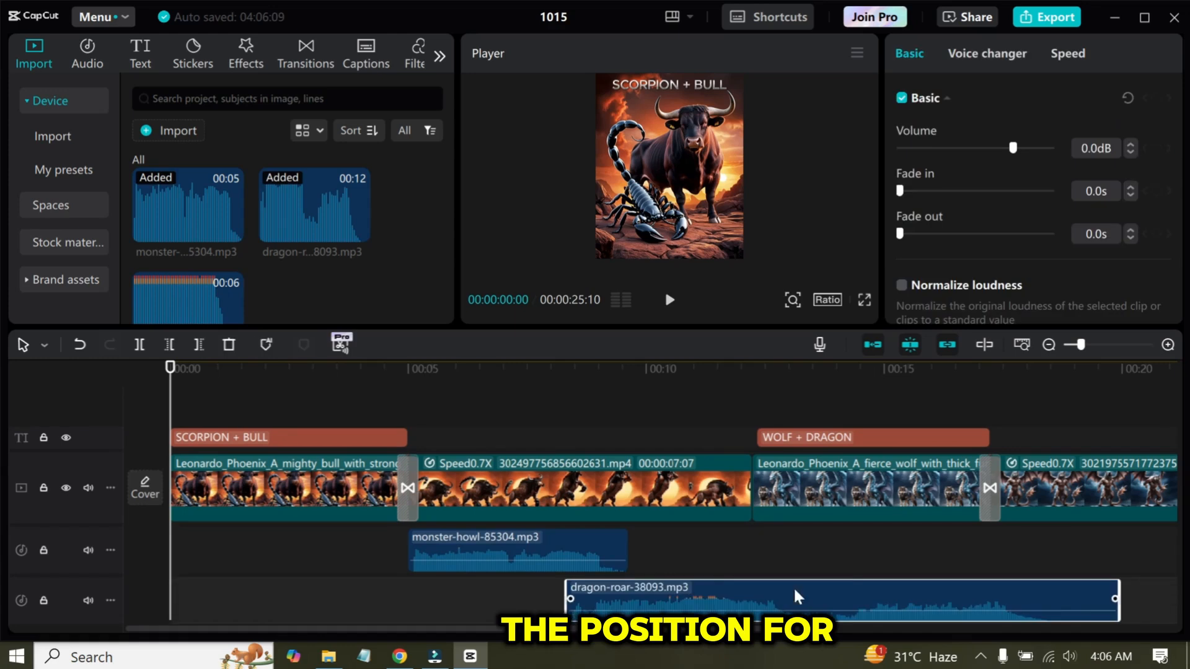
Step: Trim the end of dragon-roar-38093.mp3 to the end of the bull-and-scorpion hybrid video and play back the section
drag(805, 590, 753, 591)
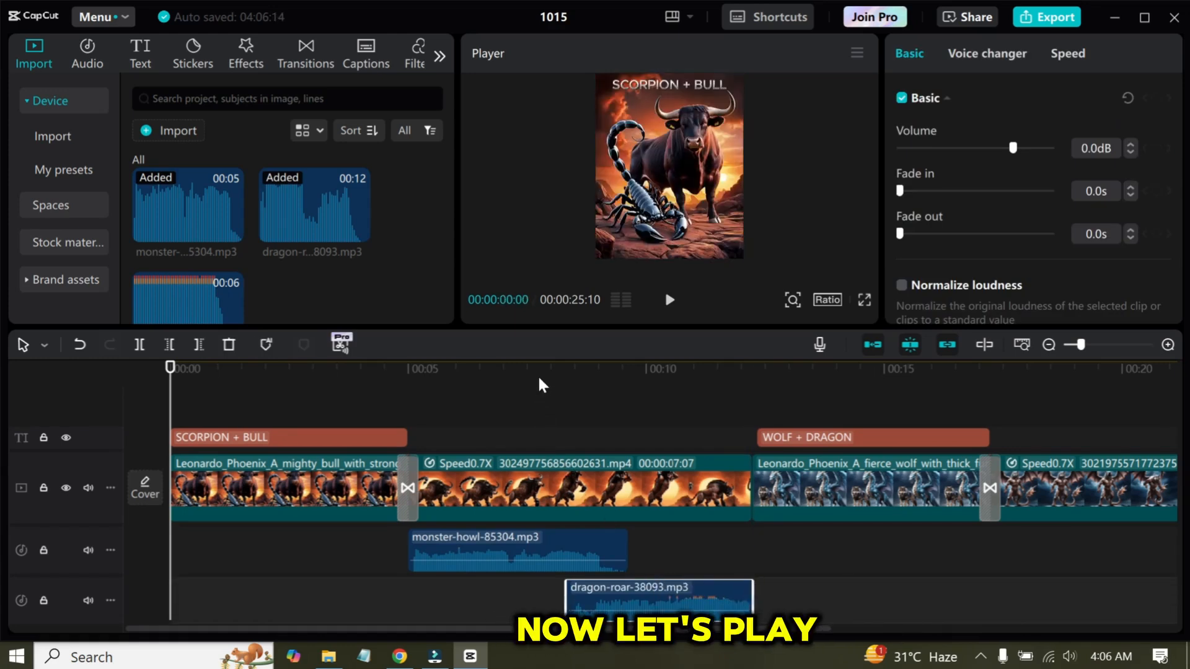
click(403, 370)
key(space)
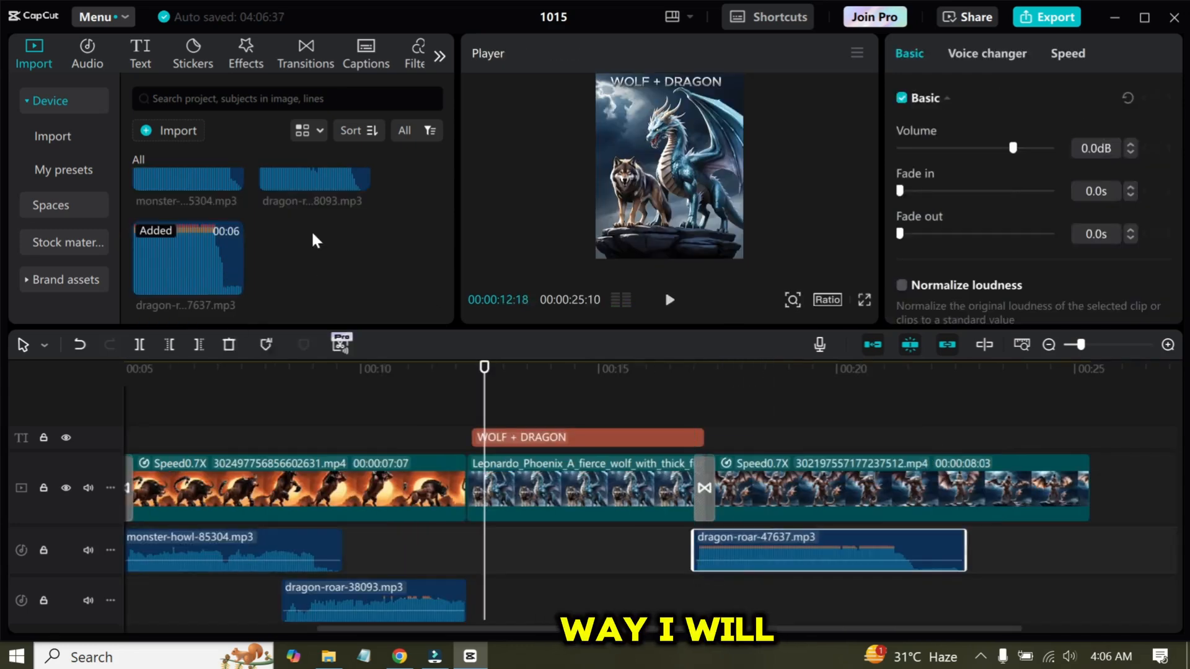
Step: Add dragon-roar-38093.mp3 again at about 20 seconds on the second audio track and move dragon-roar-47637.mp3 to start at about 19 seconds
drag(315, 180, 855, 632)
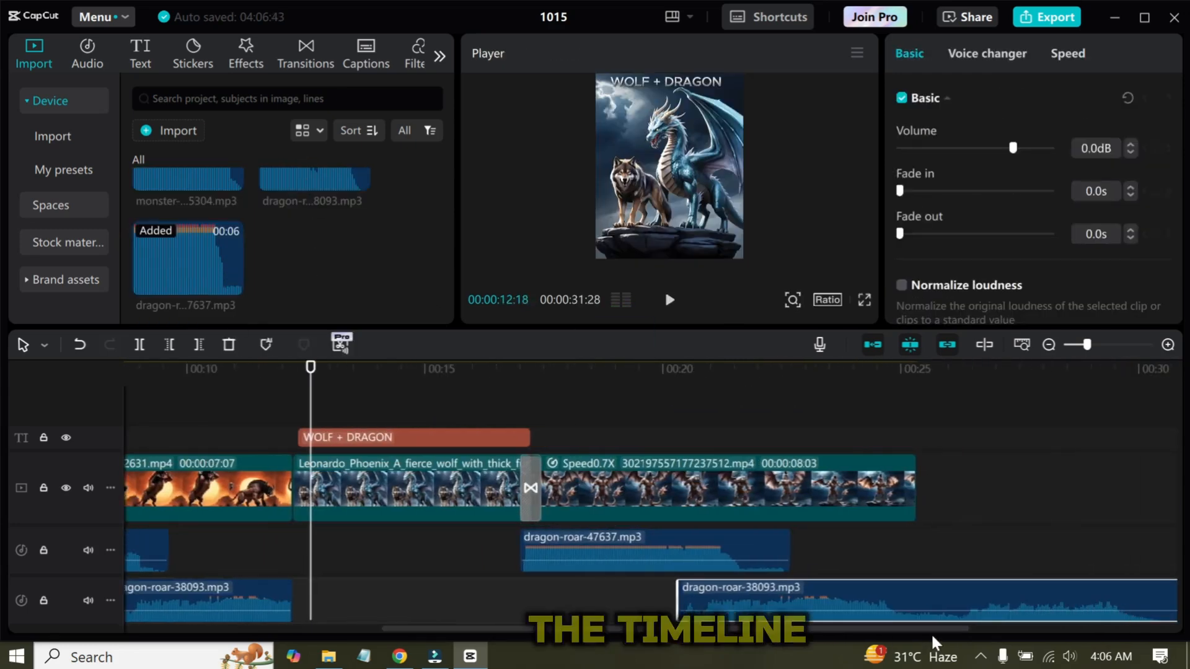
drag(595, 368, 618, 368)
drag(668, 550, 764, 552)
Step: Trim the end of the second dragon-roar-38093.mp3 clip to the end of the wolf-and-dragon hybrid video
drag(744, 629, 868, 628)
drag(988, 601, 685, 601)
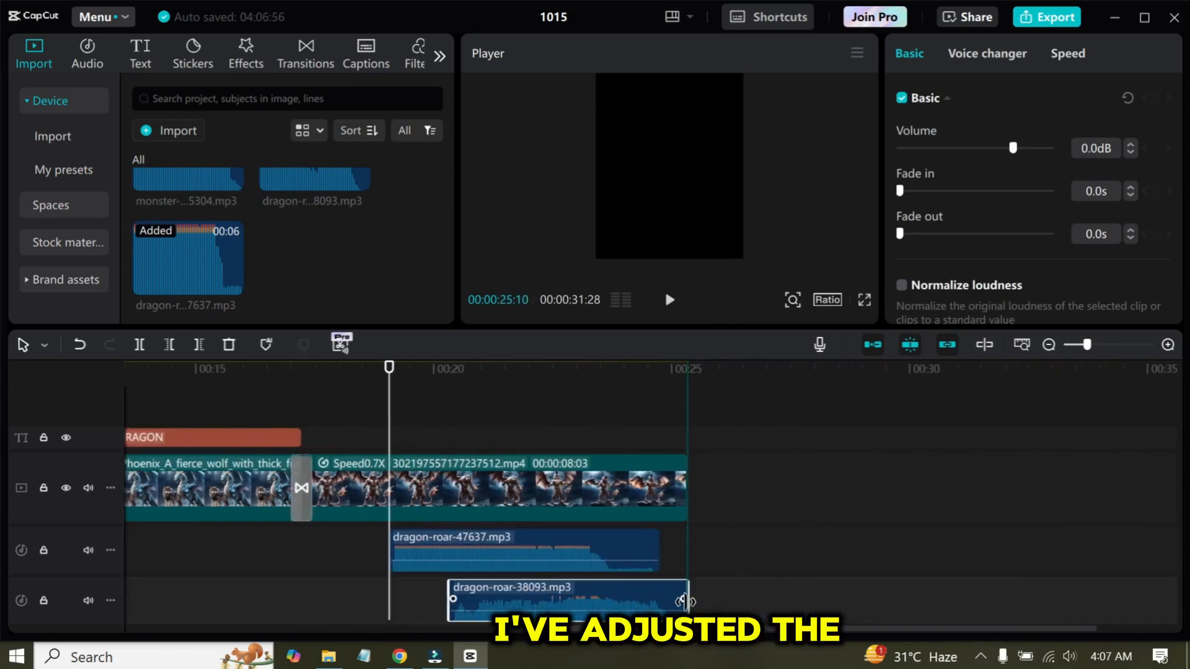
Step: Play back the edit and raise the saturation of the wolf-and-dragon hybrid video to 7 in its color adjustments
key(space)
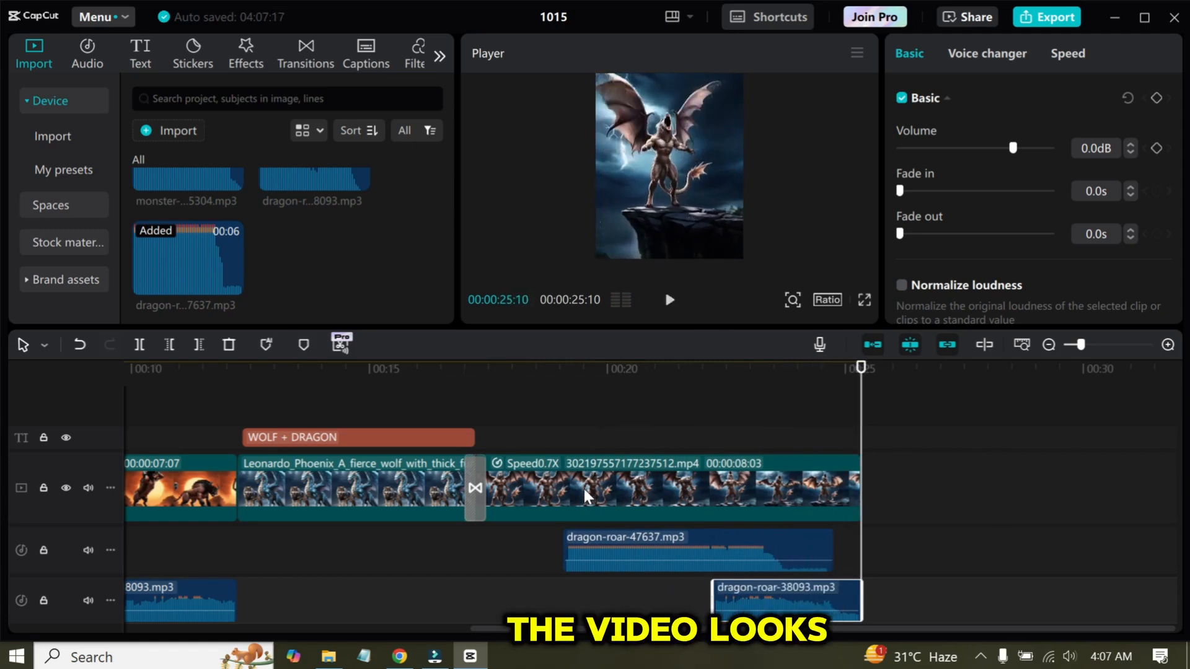
click(588, 495)
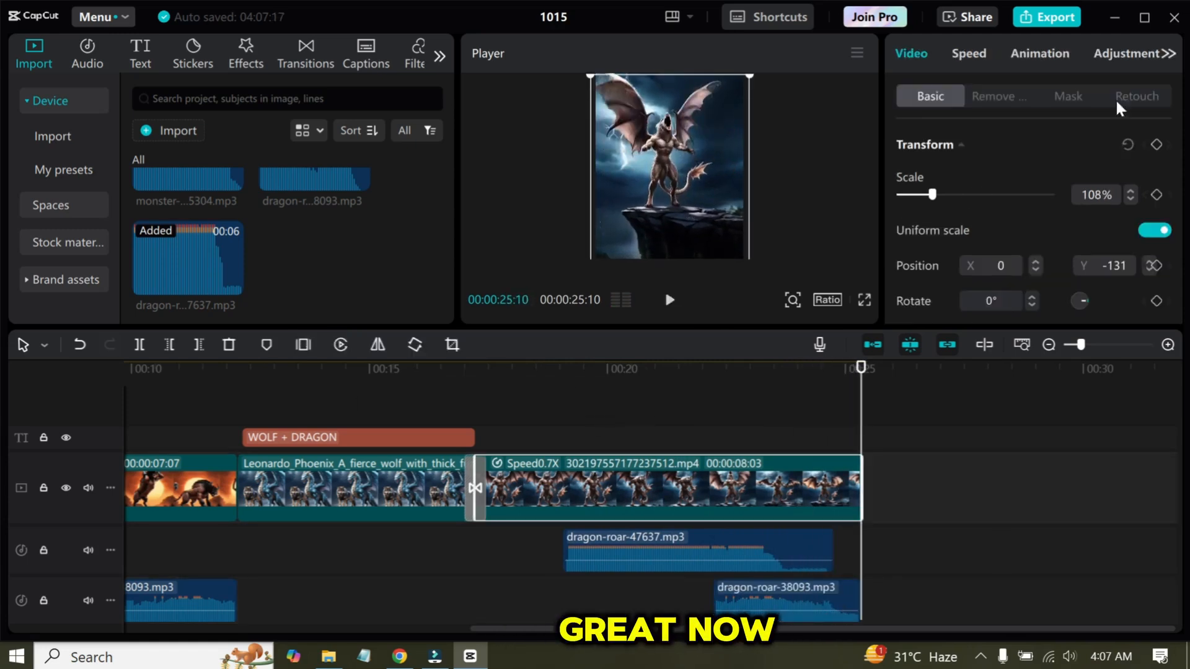
click(1105, 54)
scroll(1005, 215, down, 5)
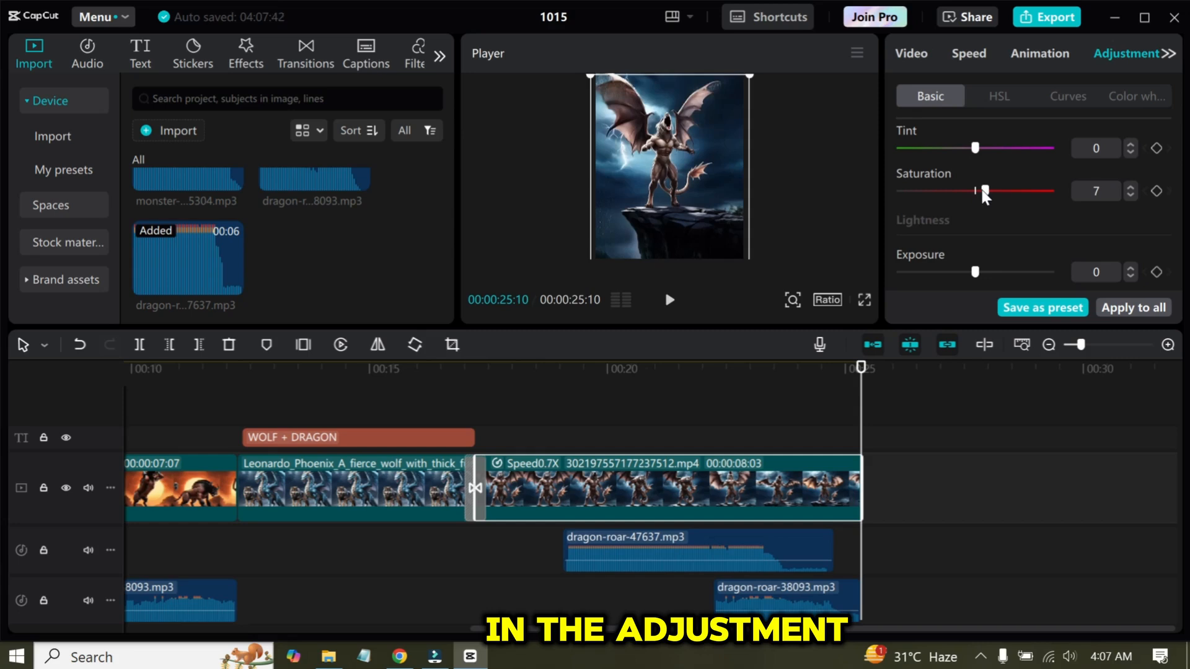
scroll(1017, 252, down, 5)
scroll(1091, 216, up, 3)
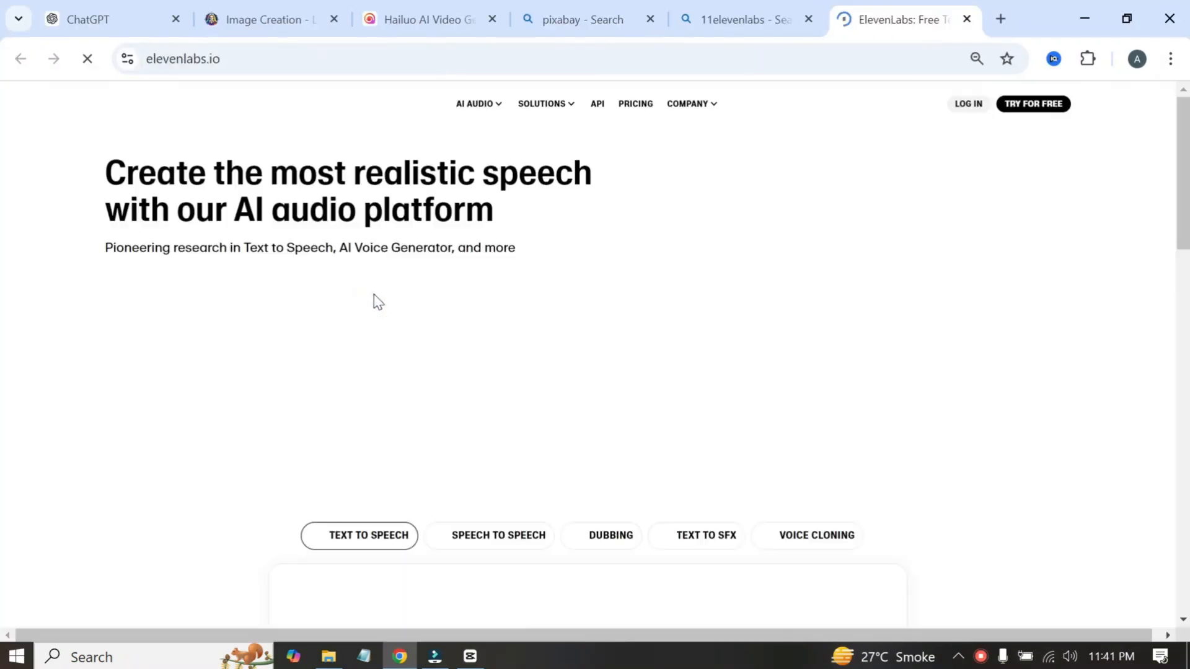
Step: Open the ElevenLabs text-to-speech page and enter "scorpion plus bull." as the speech text
click(1010, 108)
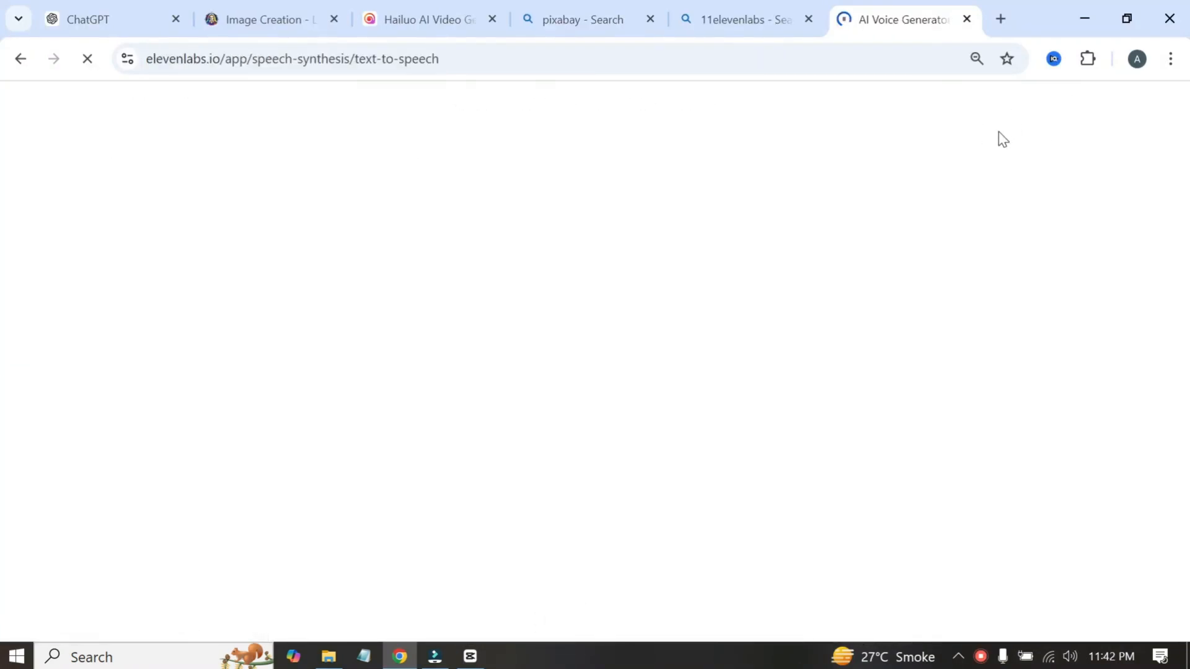
text(s)
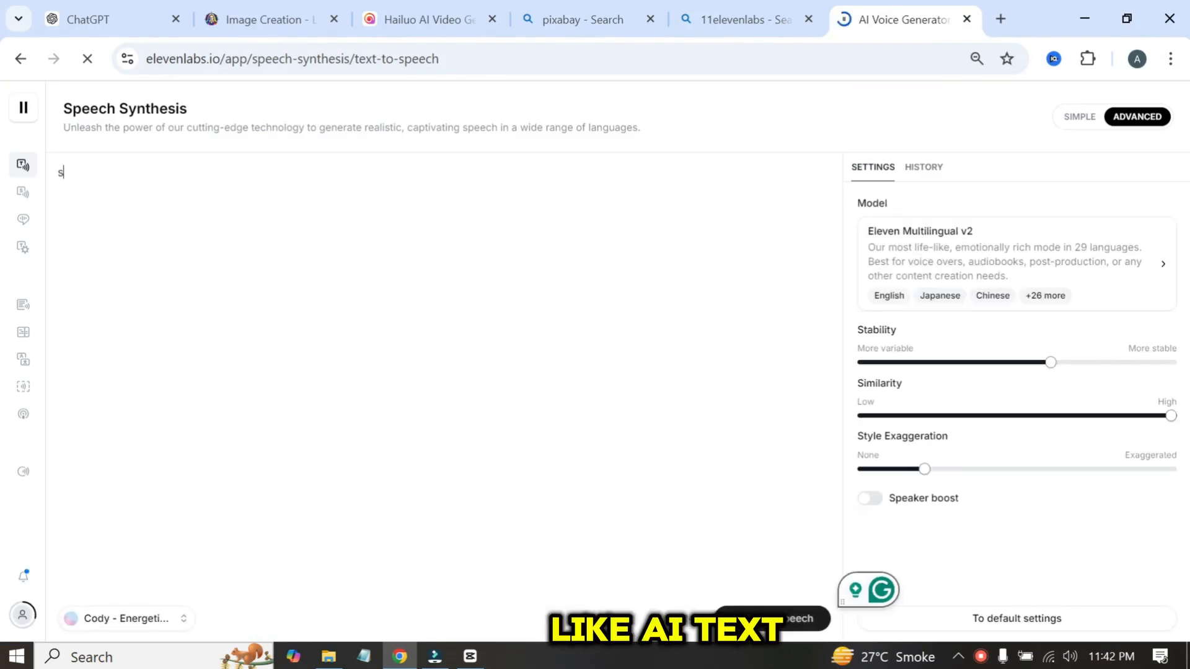
text(corpion plus bull.)
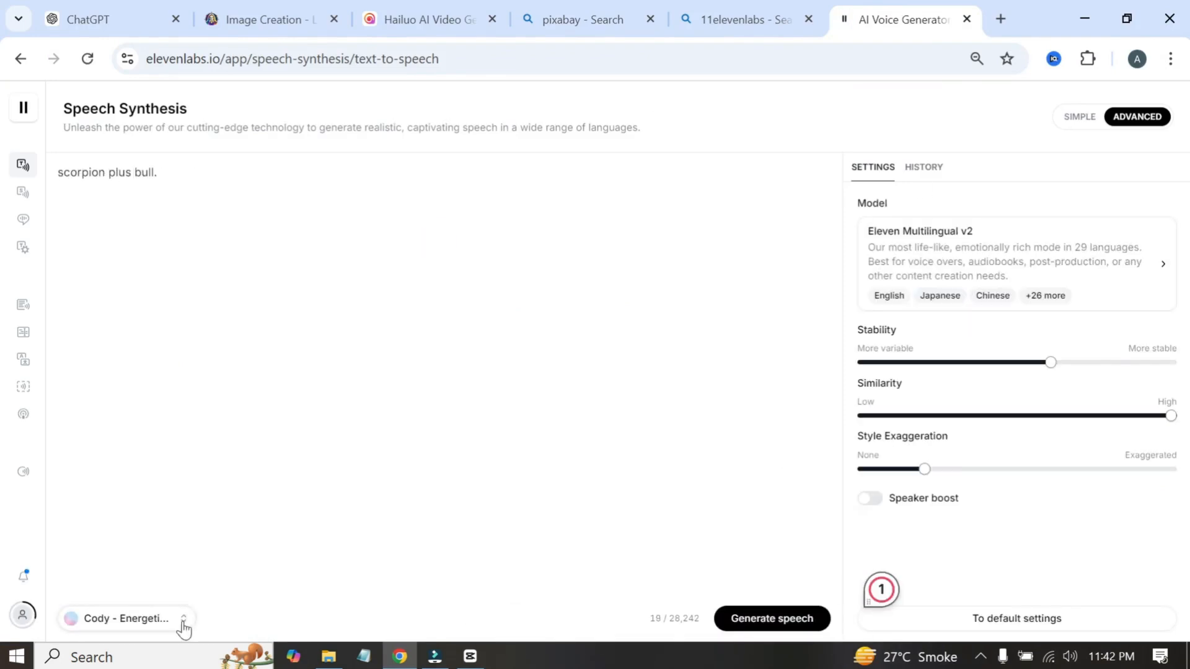
Step: Preview the Callum voice, choose it for the voiceover and generate the speech
click(183, 620)
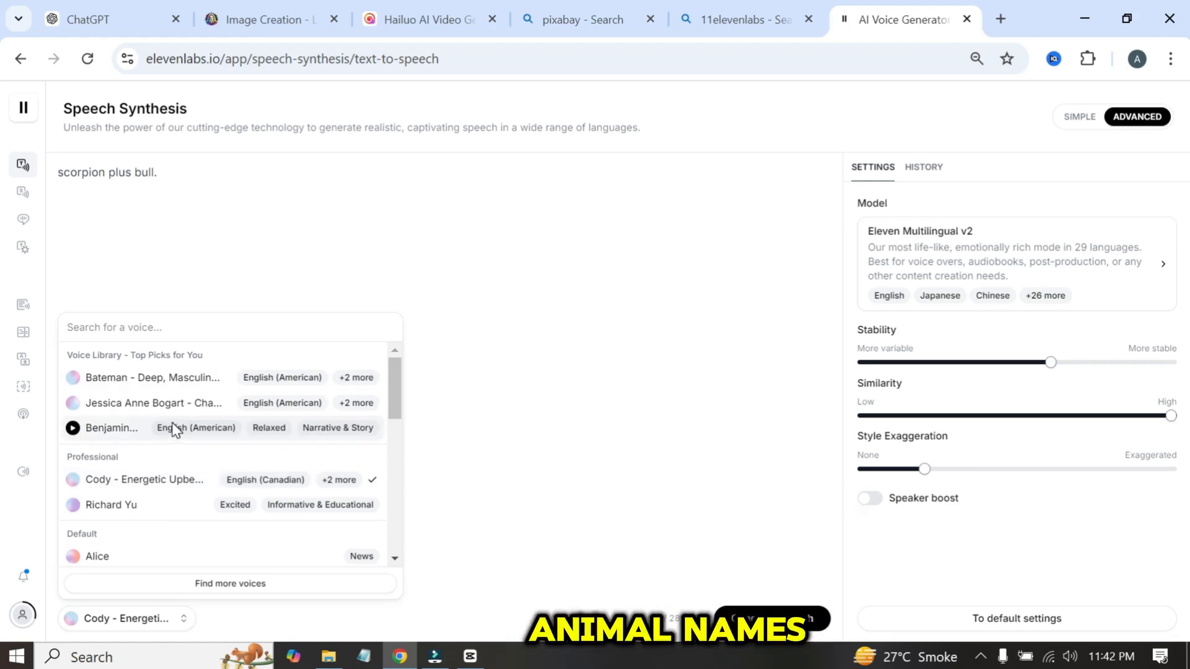
scroll(173, 428, down, 5)
click(73, 417)
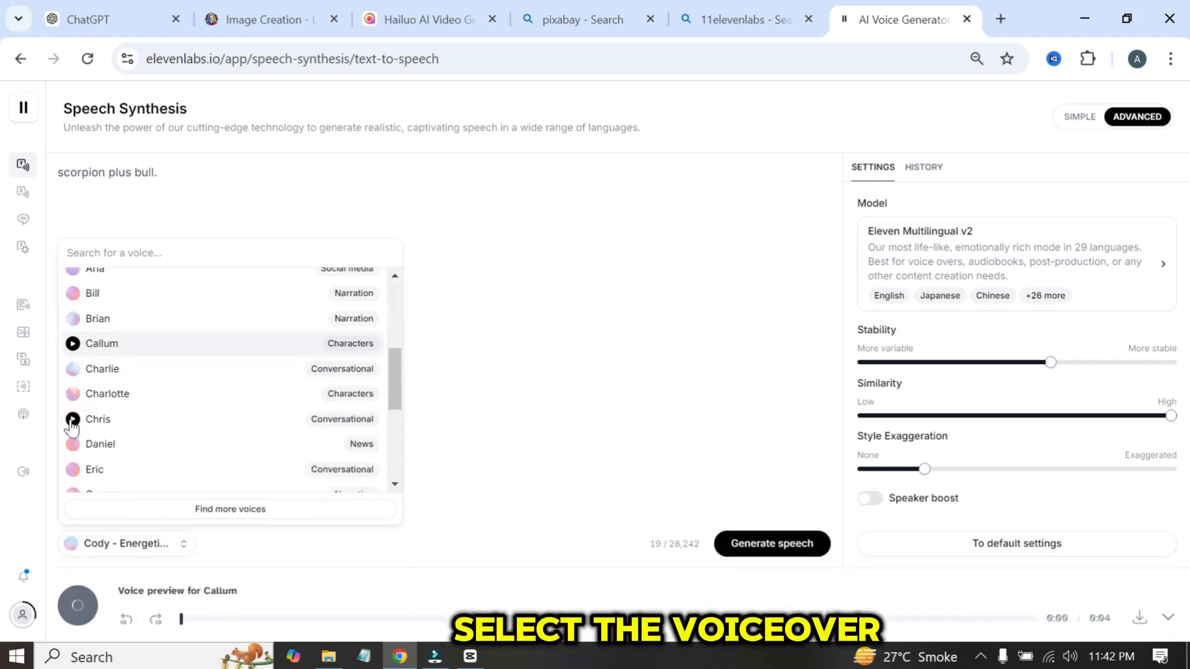
click(111, 343)
click(778, 548)
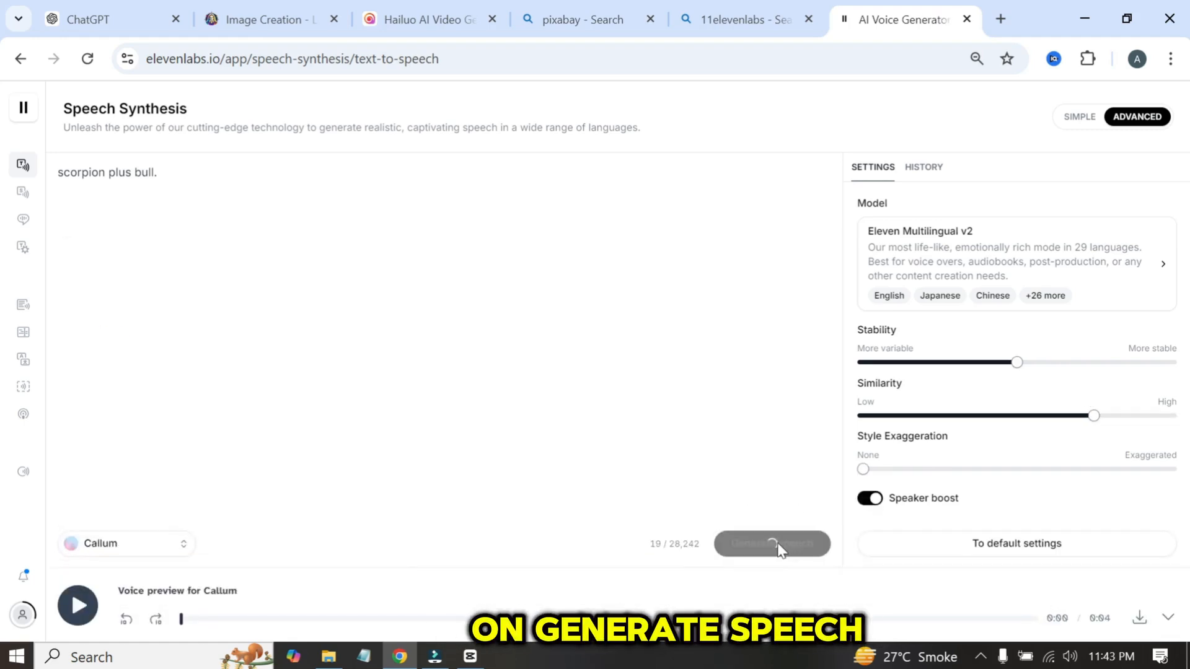
Step: Replace the speech text with "wolf plus dragon." and generate the second voiceover with the same voice
triple_click(583, 346)
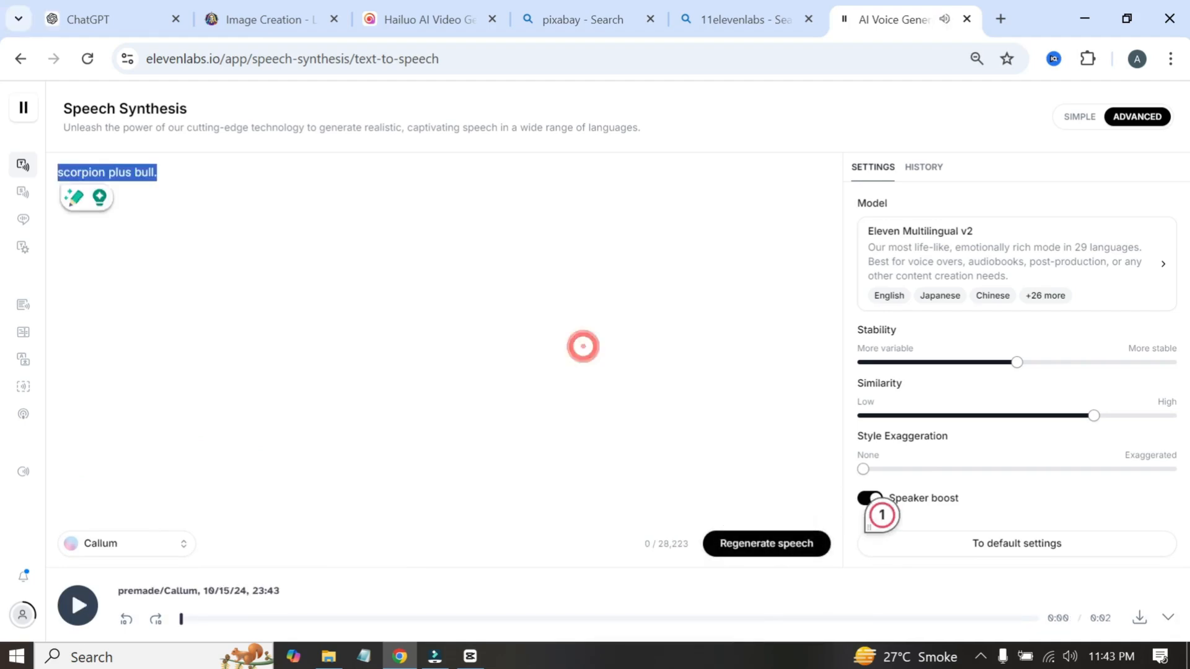
text(wolf plus )
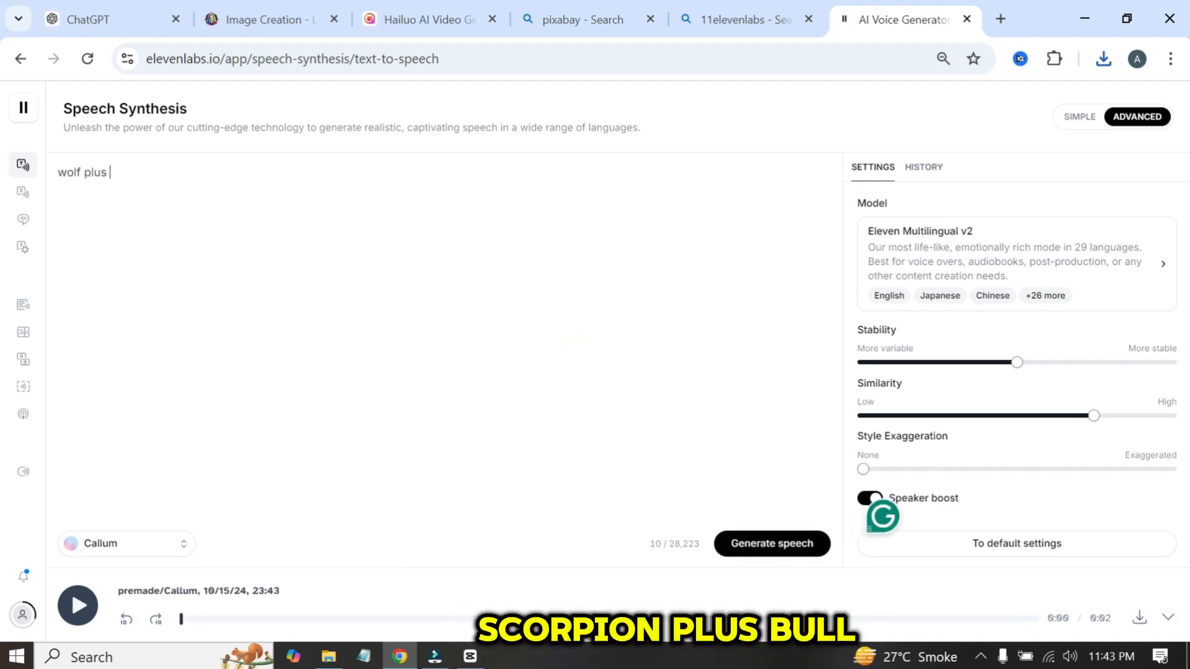
text(dragon.)
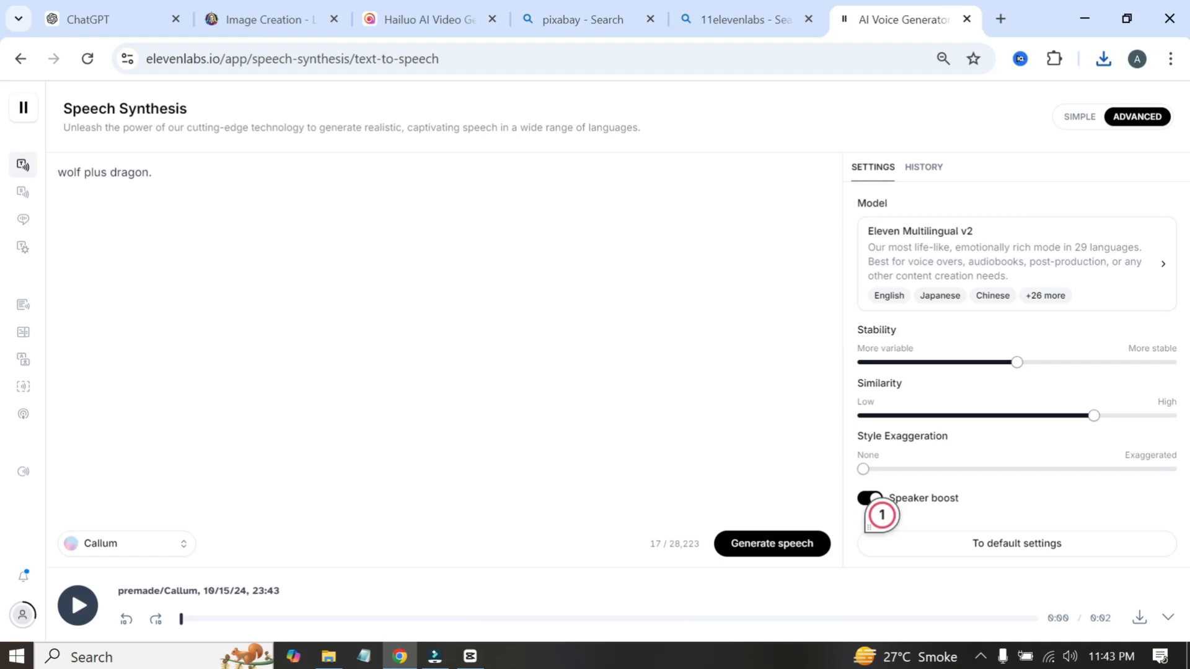
click(761, 554)
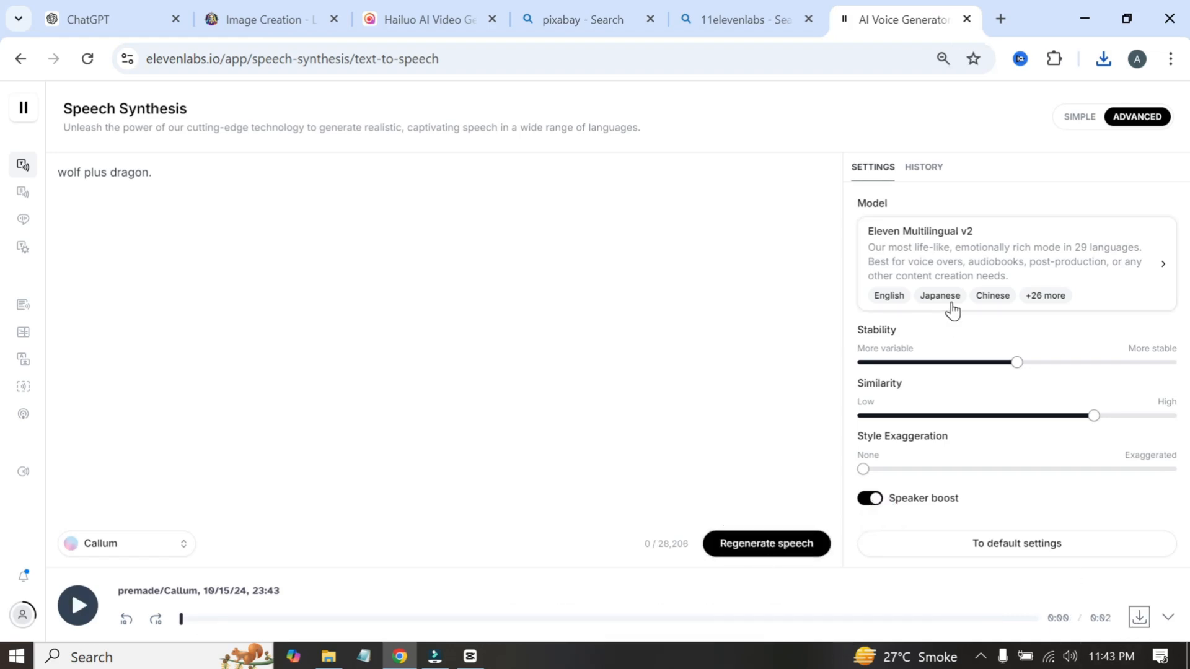
Step: Import the two downloaded ElevenLabs voiceover MP3 files into the media of CapCut project 1015
click(328, 656)
drag(474, 204, 619, 204)
drag(544, 233, 304, 291)
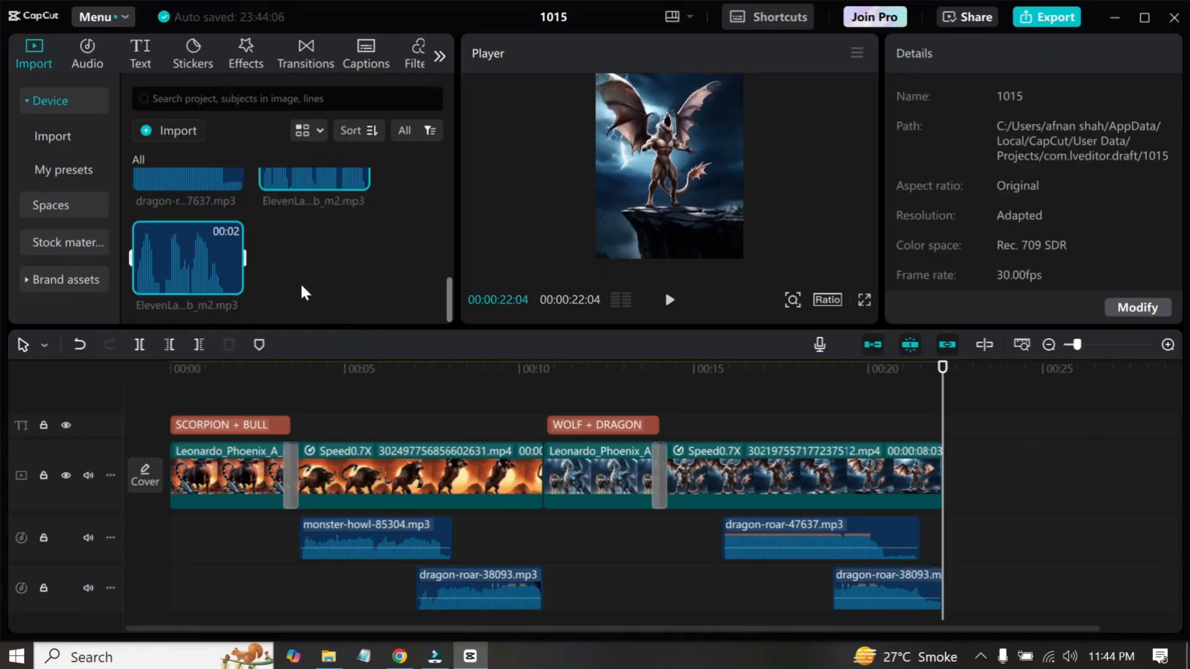
Step: Place one voiceover at 0 seconds under the SCORPION + BULL title, the other under the WOLF + DRAGON title, and play back the video
click(298, 183)
drag(300, 181, 181, 541)
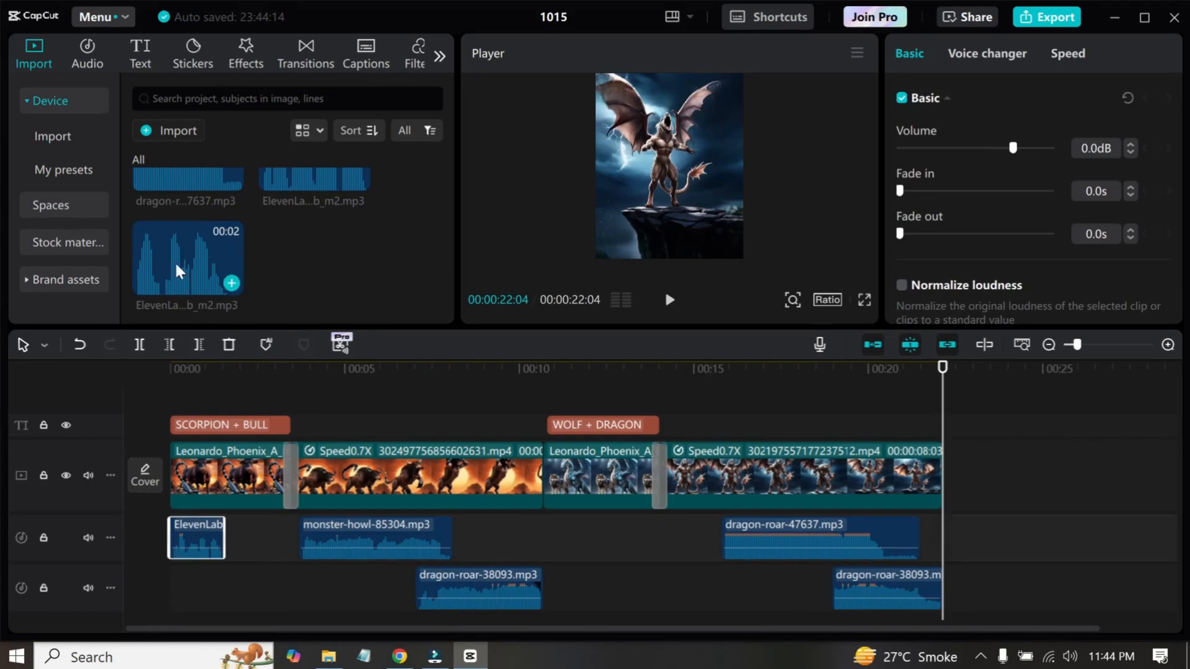
drag(180, 271, 578, 588)
click(178, 369)
key(space)
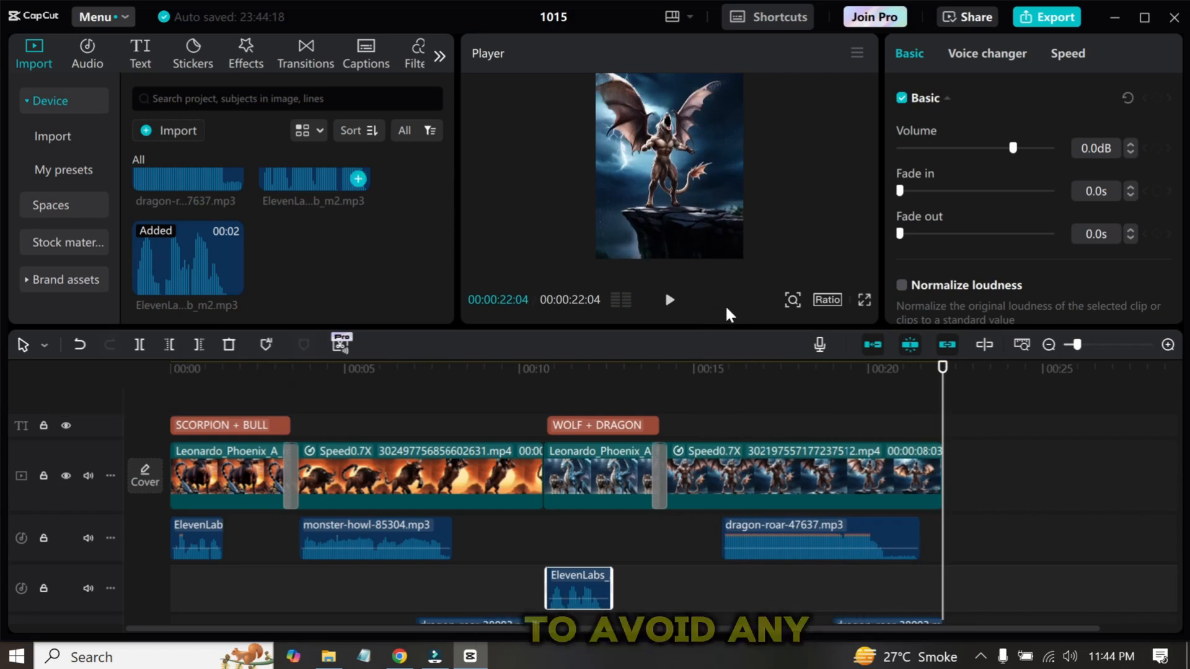
Step: Export the video as 1015 at 4K resolution
click(1047, 17)
click(808, 236)
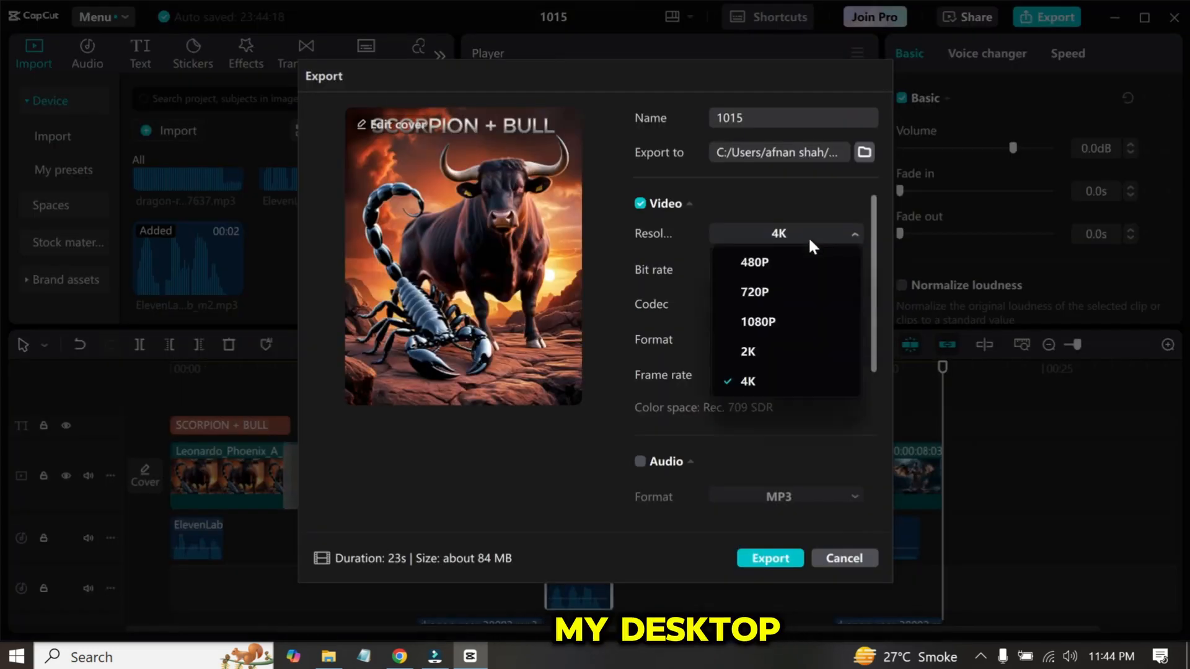
click(757, 557)
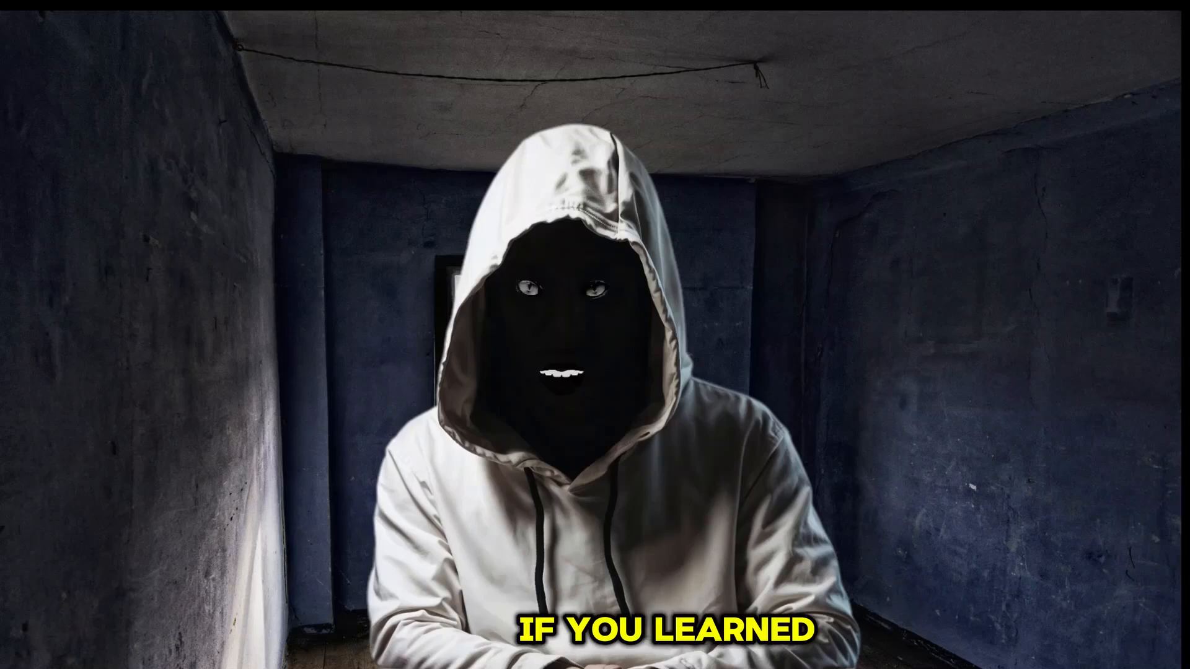